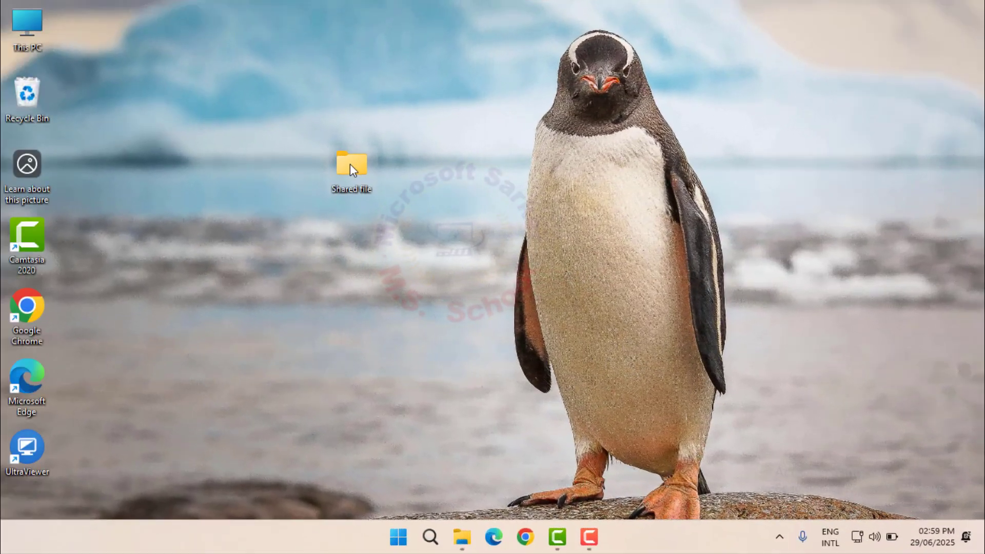
# Open Give access to > Specific people for the Shared file folder.
pyautogui.rightClick(350, 164)
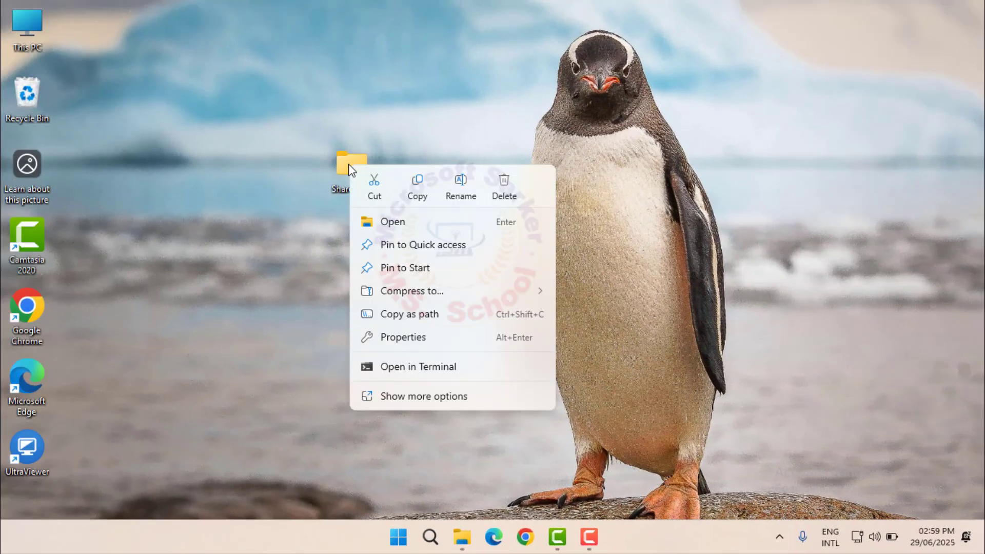
pyautogui.click(393, 401)
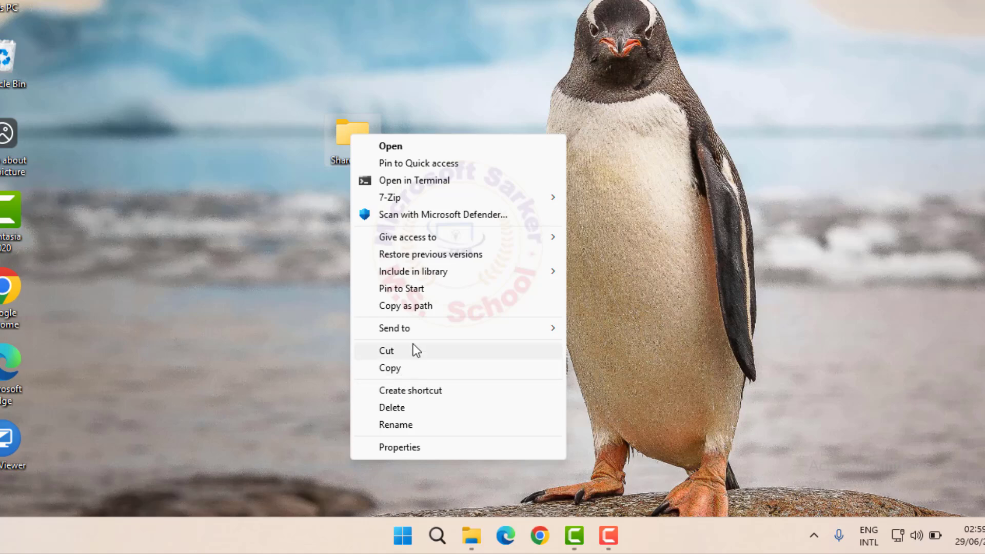
pyautogui.moveTo(451, 236)
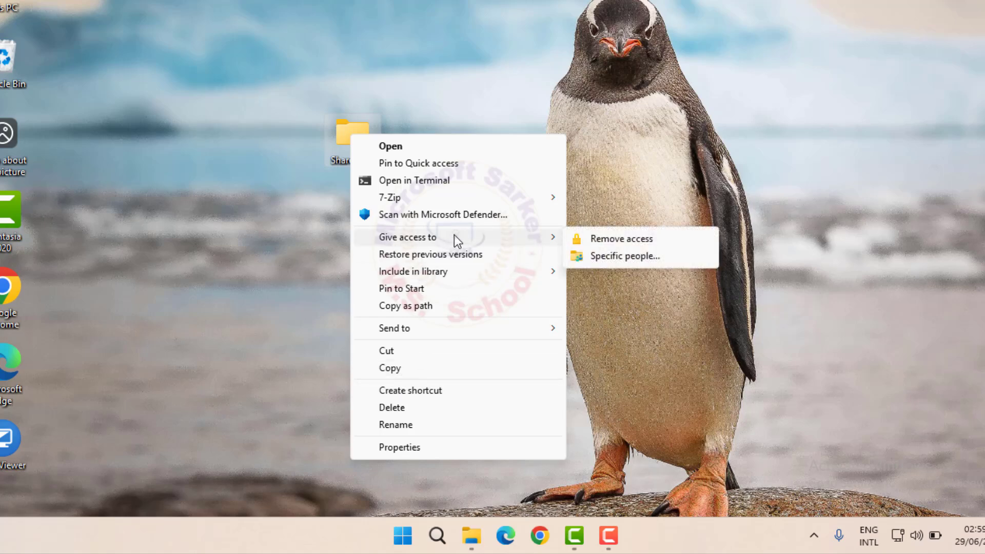
pyautogui.click(632, 259)
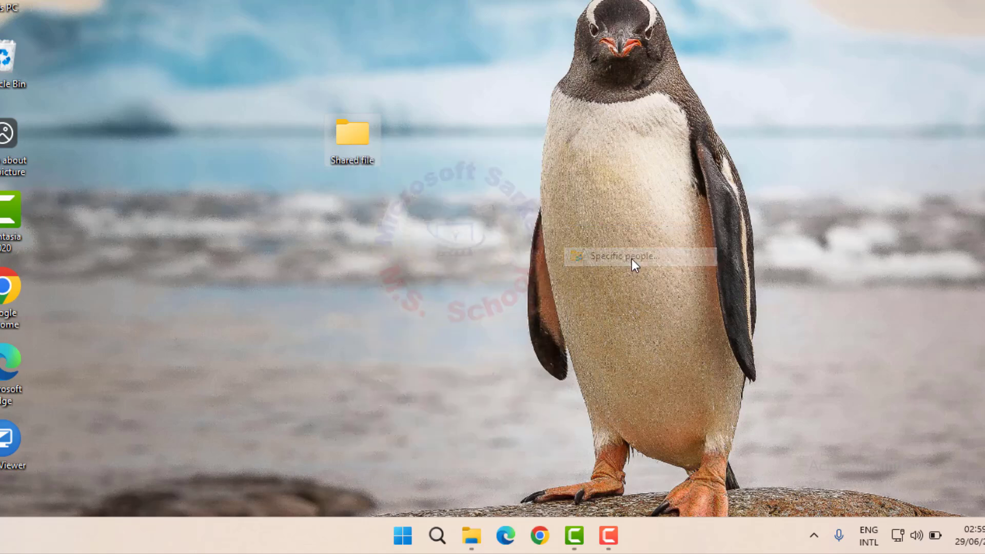
# Add Everyone with Read/Write permission, share the folder, and dismiss the confirmation.
pyautogui.click(618, 203)
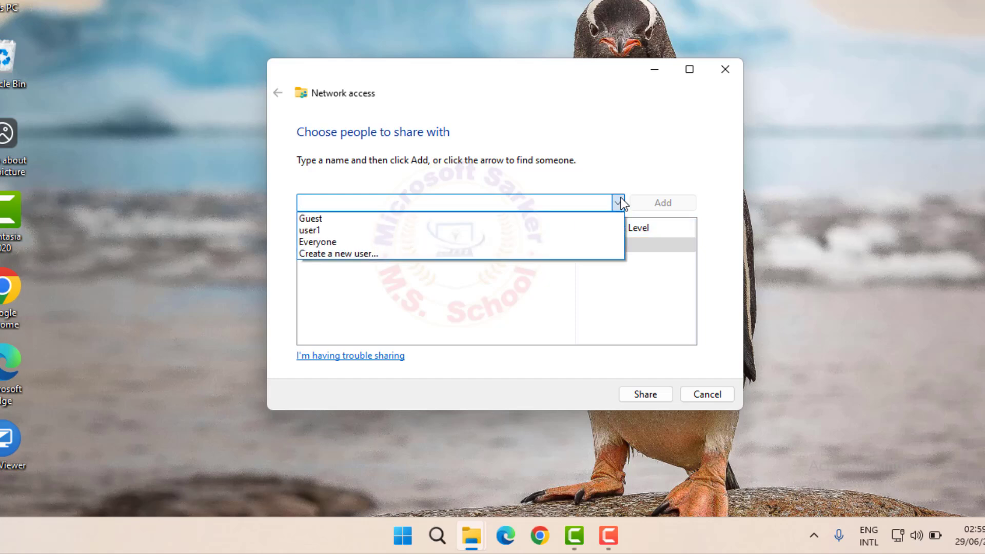
pyautogui.click(388, 245)
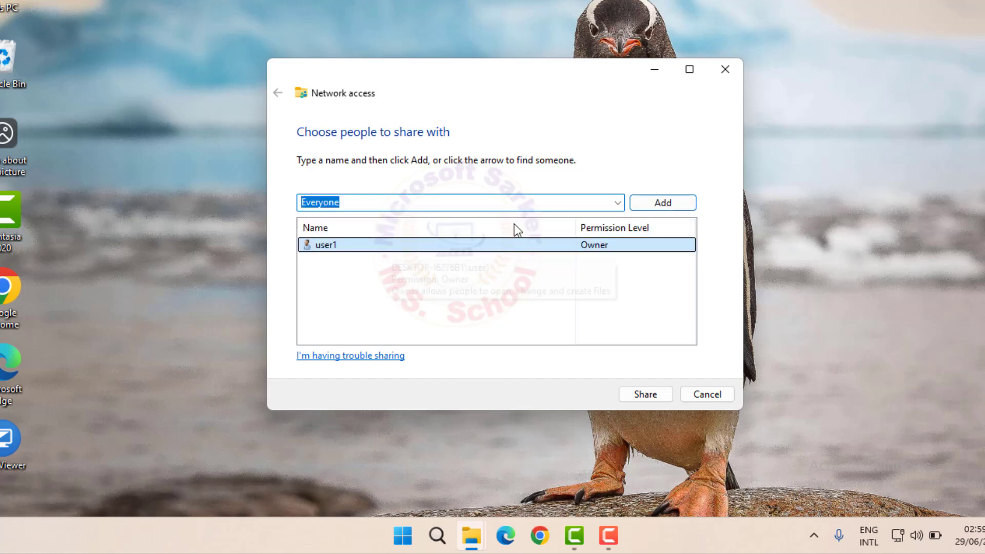
pyautogui.click(668, 202)
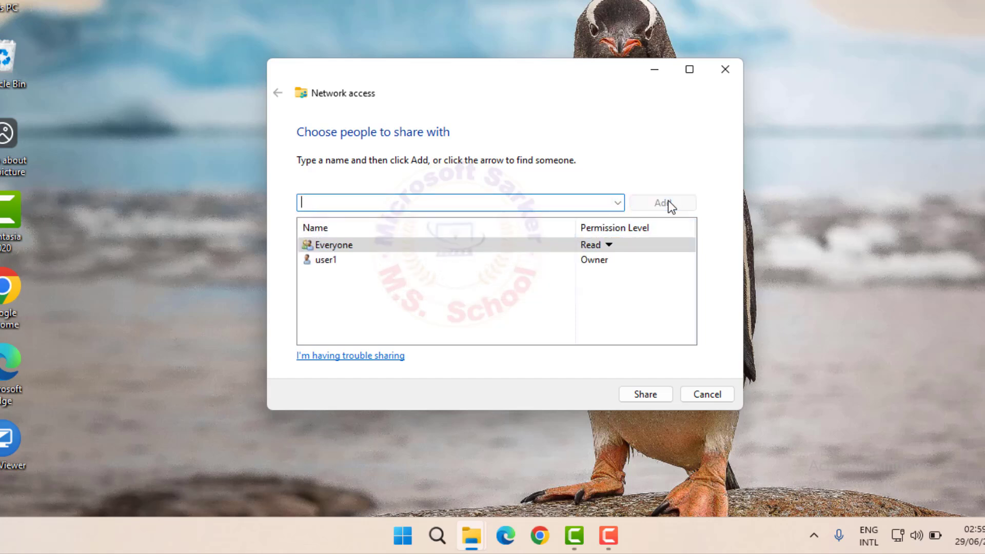
pyautogui.click(608, 245)
pyautogui.click(656, 264)
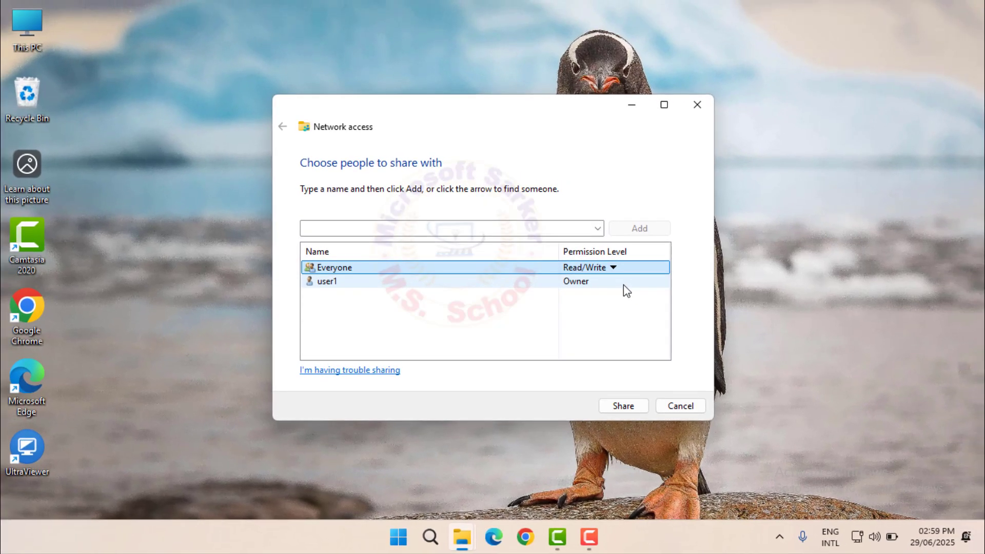
pyautogui.click(622, 405)
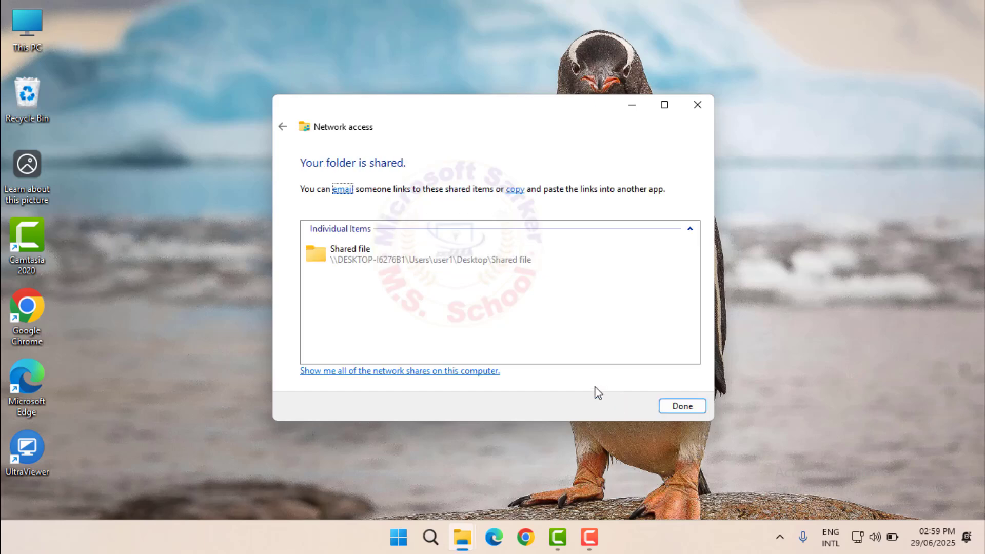
pyautogui.click(680, 406)
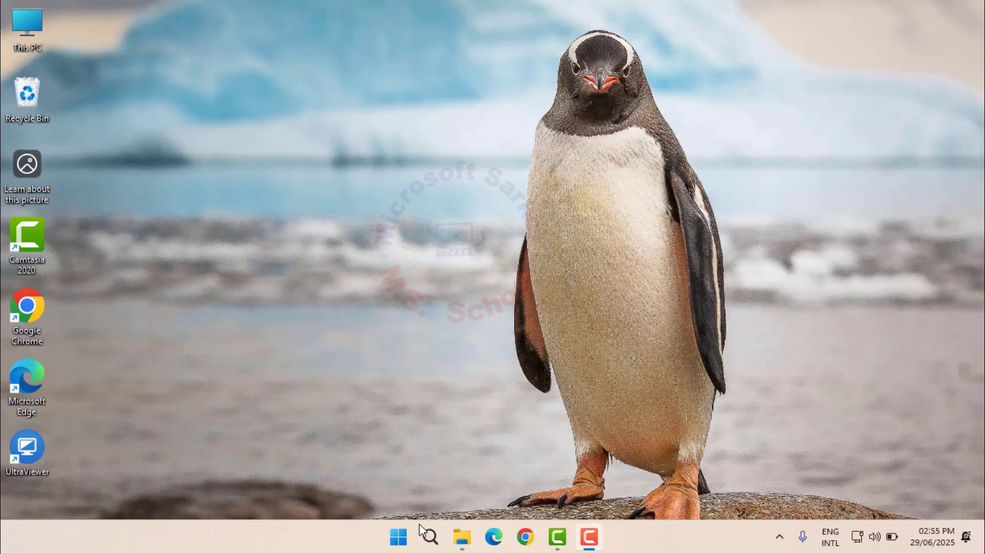
# Open Settings, set System > Nearby sharing to Everyone nearby, and close Settings.
pyautogui.click(432, 542)
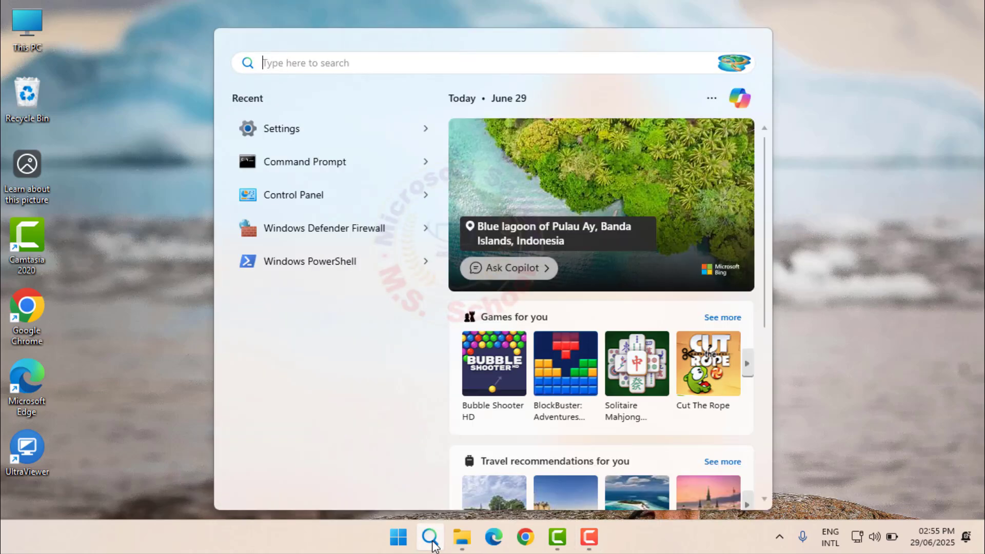
pyautogui.write('sett')
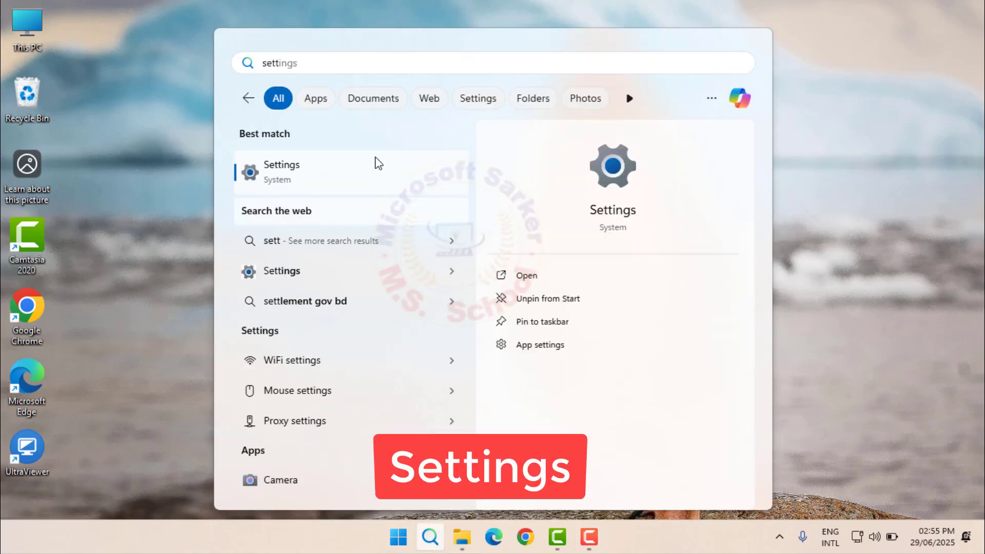
pyautogui.click(296, 177)
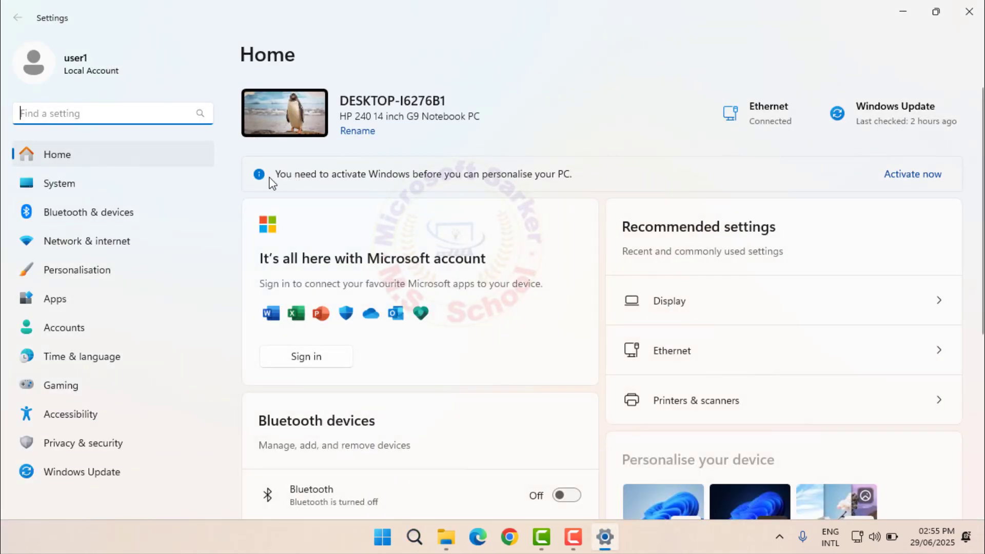
pyautogui.click(62, 184)
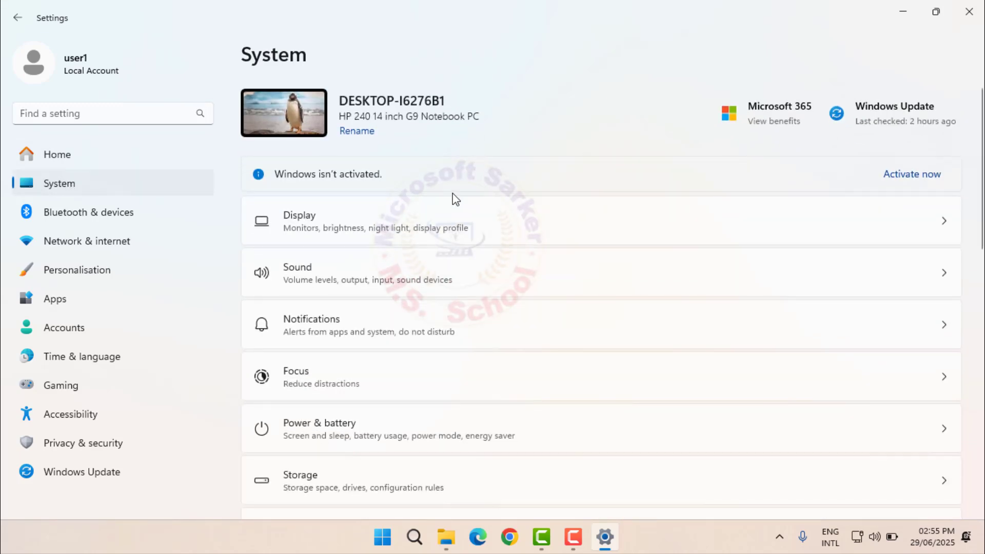
pyautogui.scroll(-2, 455, 199)
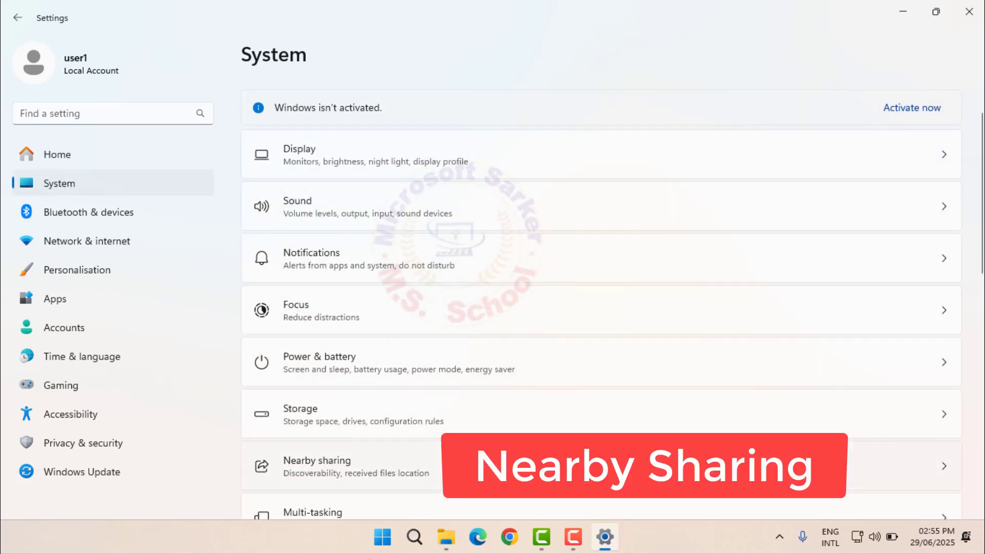
pyautogui.click(336, 473)
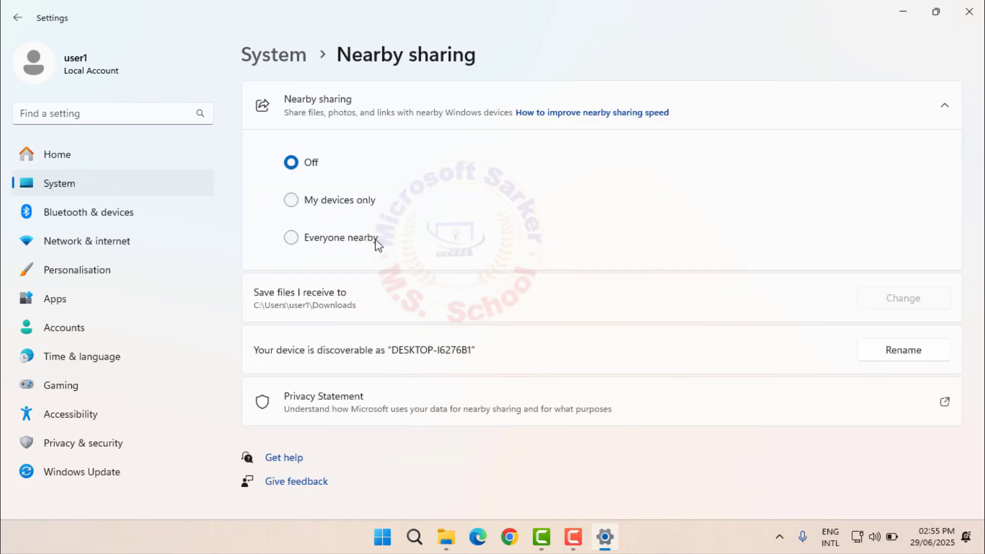
pyautogui.click(291, 241)
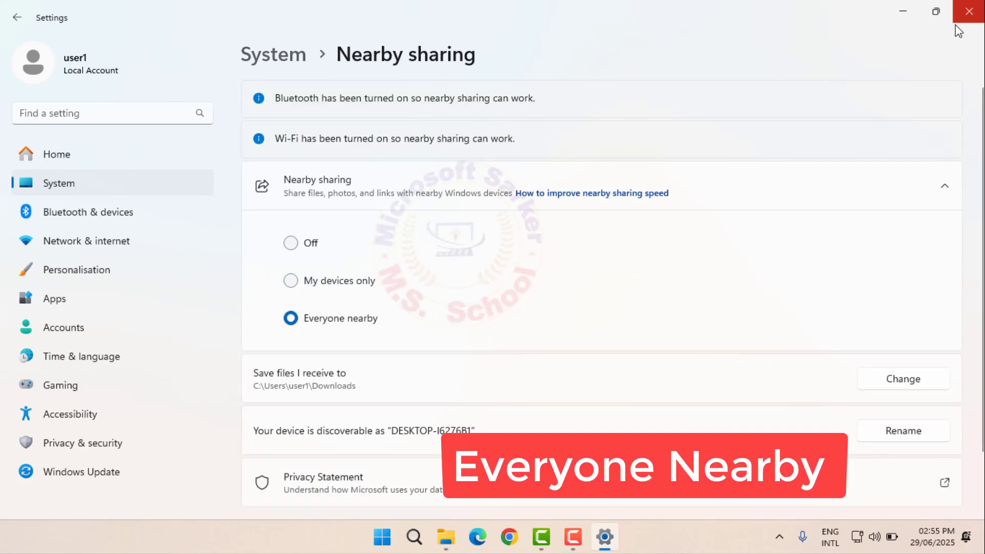
pyautogui.click(969, 12)
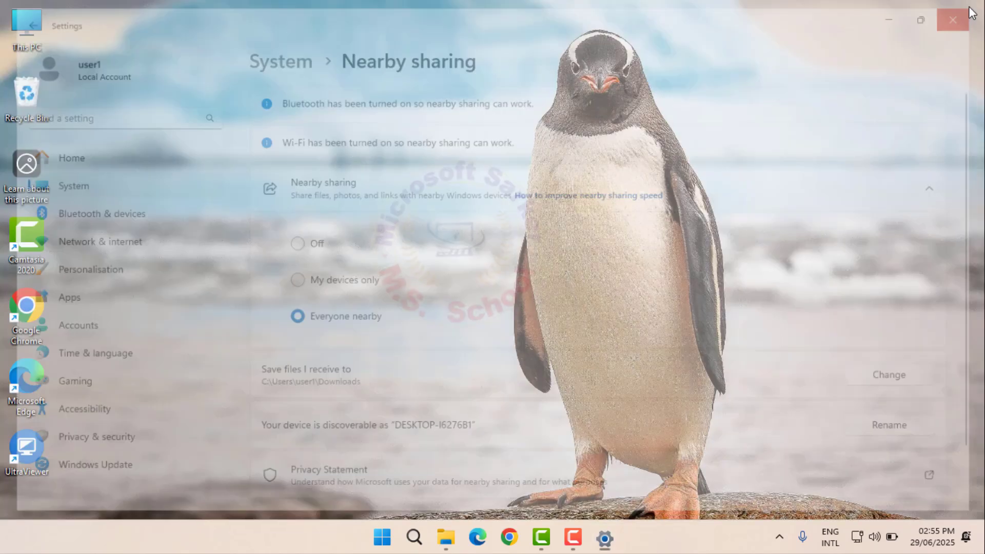
# Open Control Panel from search and reach Network and Sharing Centre's advanced sharing settings.
pyautogui.click(430, 537)
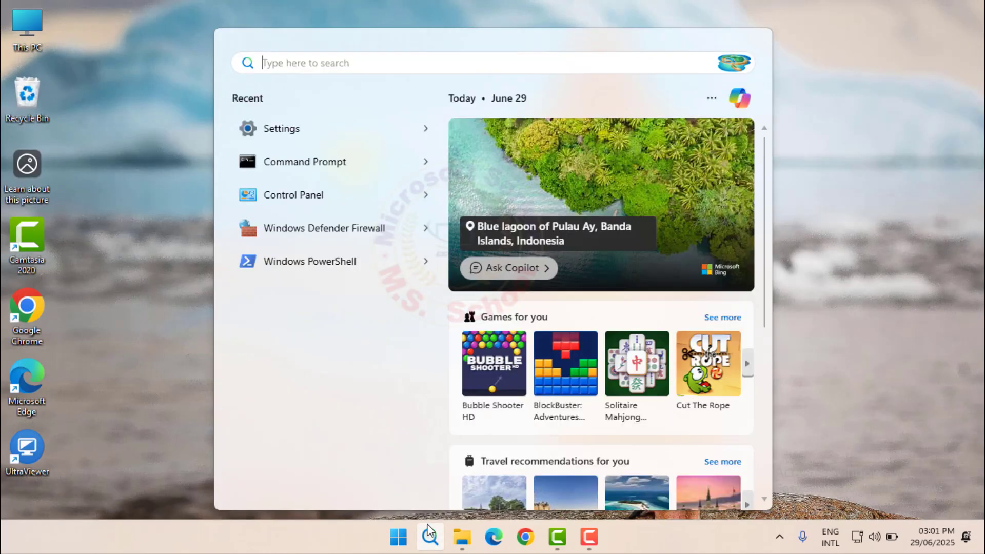
pyautogui.write('con')
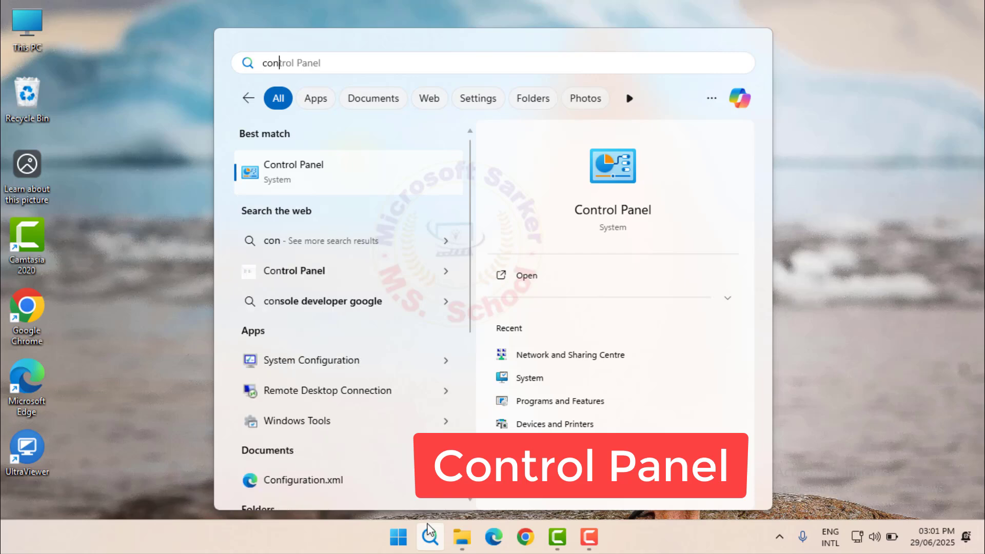
pyautogui.click(327, 167)
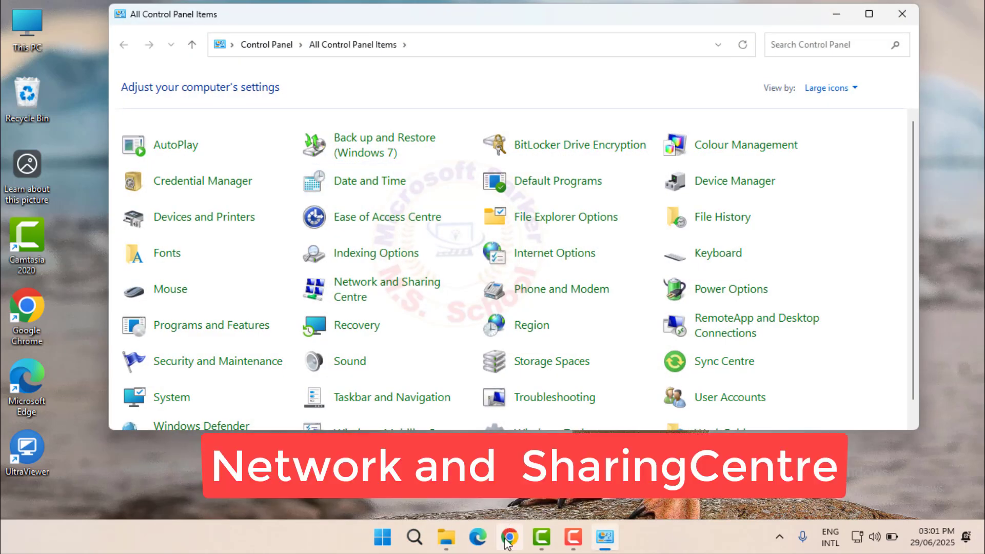
pyautogui.click(378, 285)
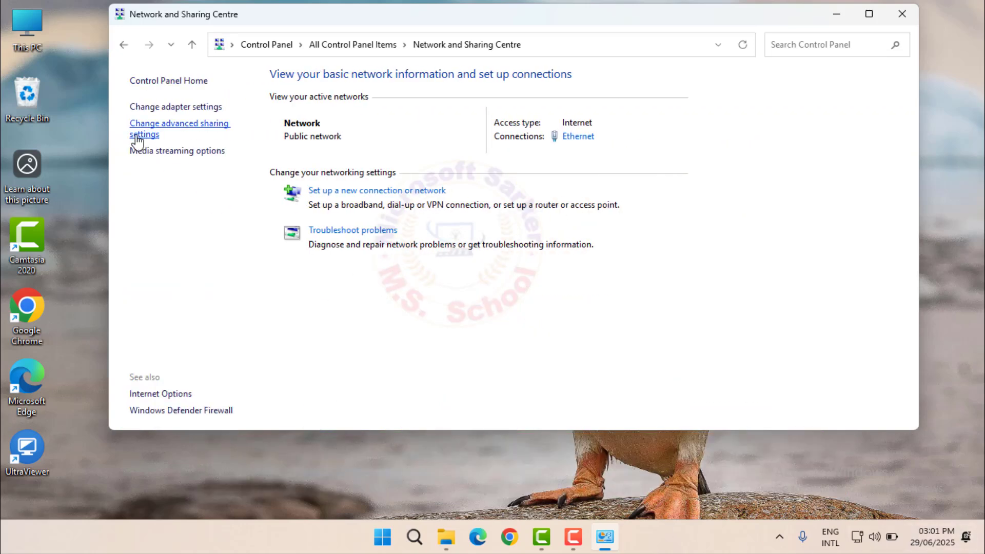
pyautogui.click(170, 133)
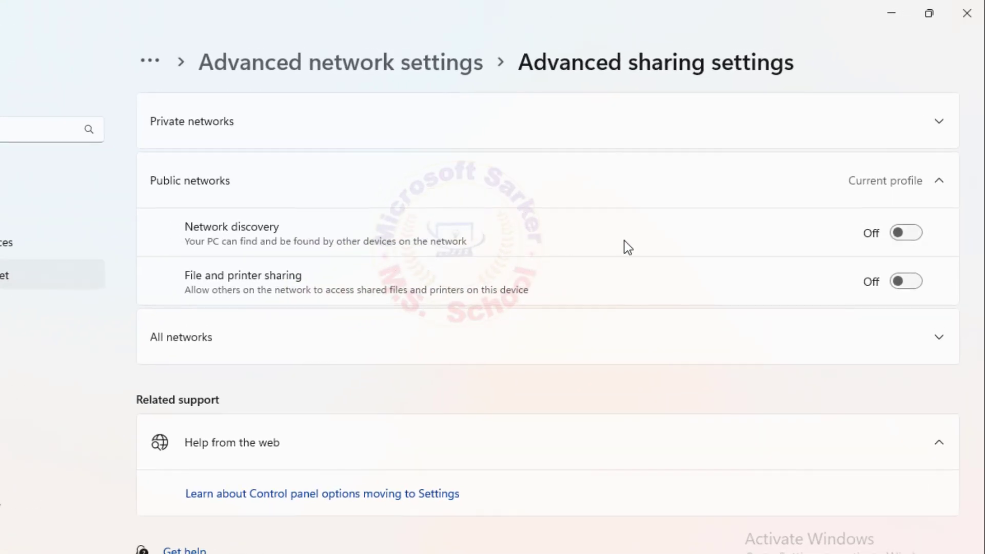
# Turn on Network discovery, File and printer sharing, and Password-protected sharing, then close Settings.
pyautogui.click(914, 235)
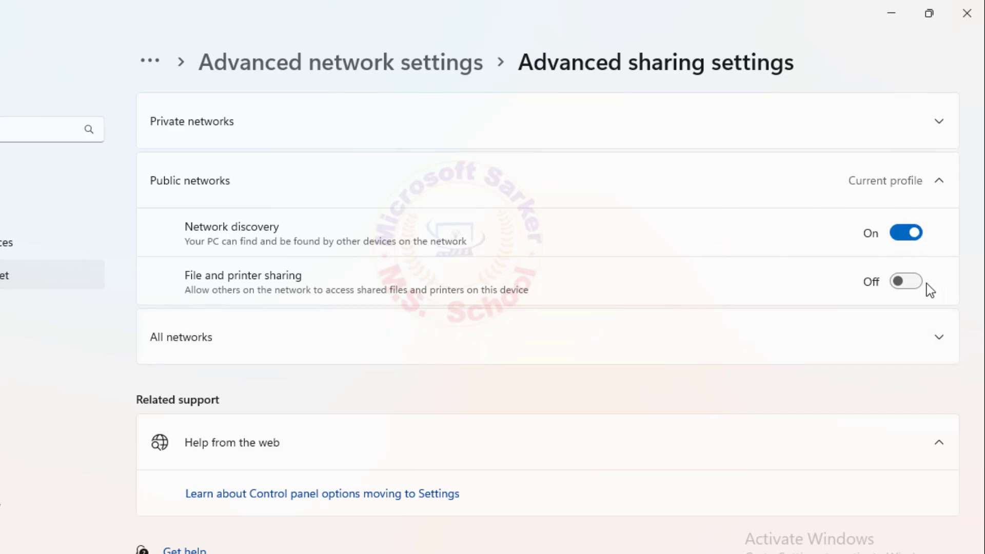
pyautogui.click(913, 285)
pyautogui.click(937, 336)
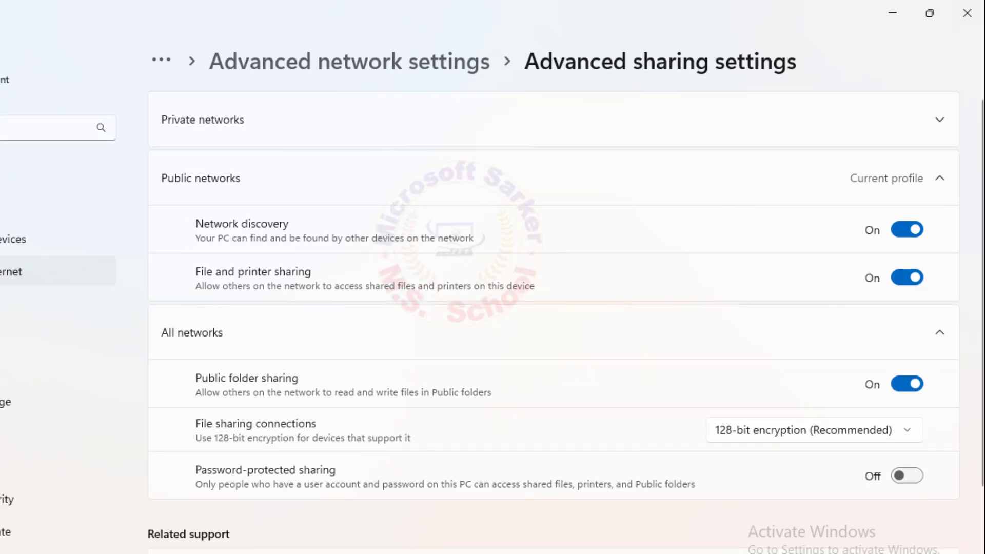
pyautogui.click(913, 486)
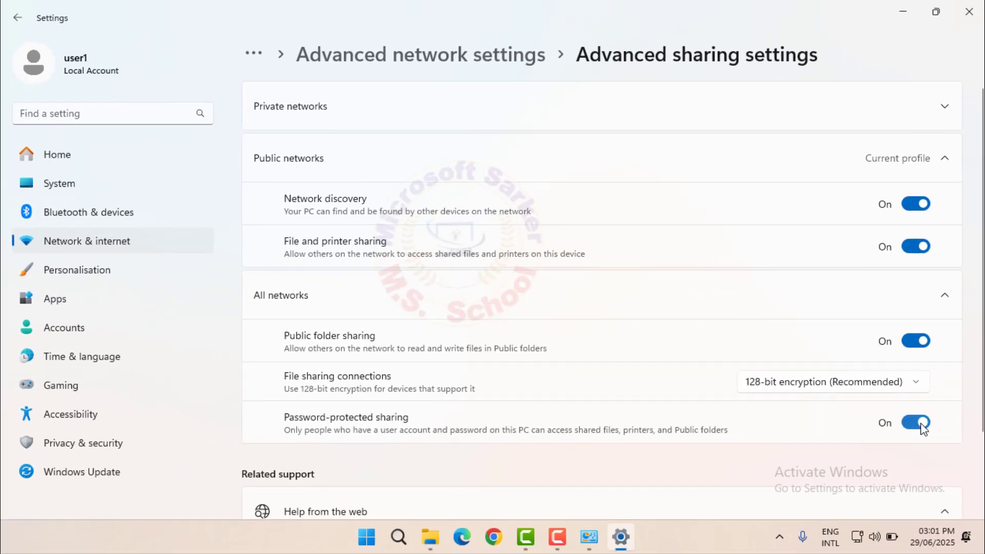
pyautogui.scroll(-2, 924, 429)
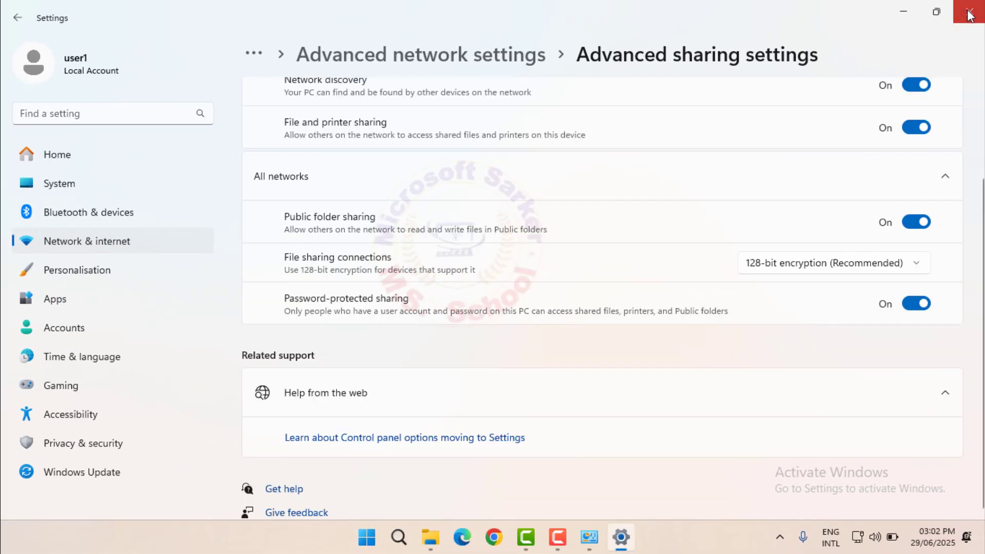
pyautogui.click(969, 15)
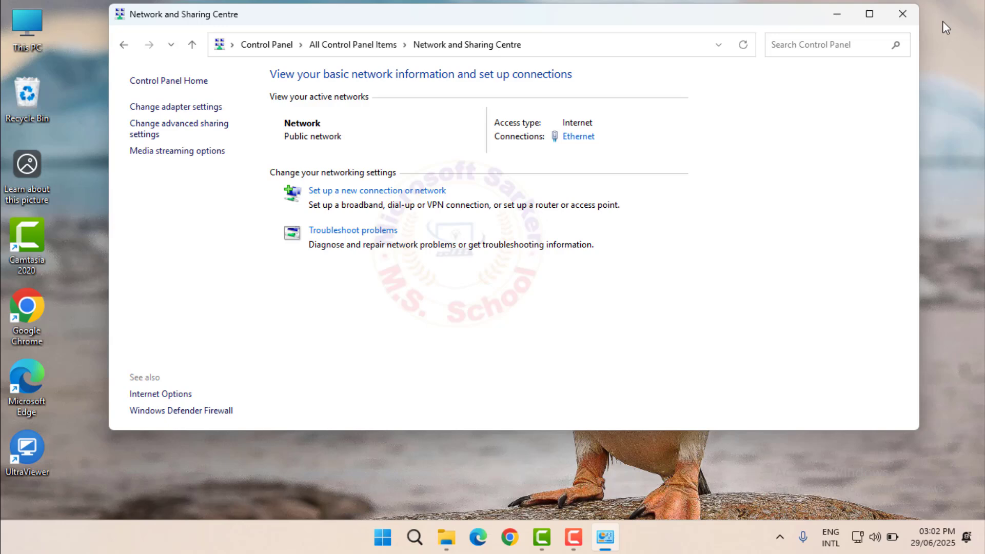
# Close Network and Sharing Centre and open This PC's properties.
pyautogui.click(912, 17)
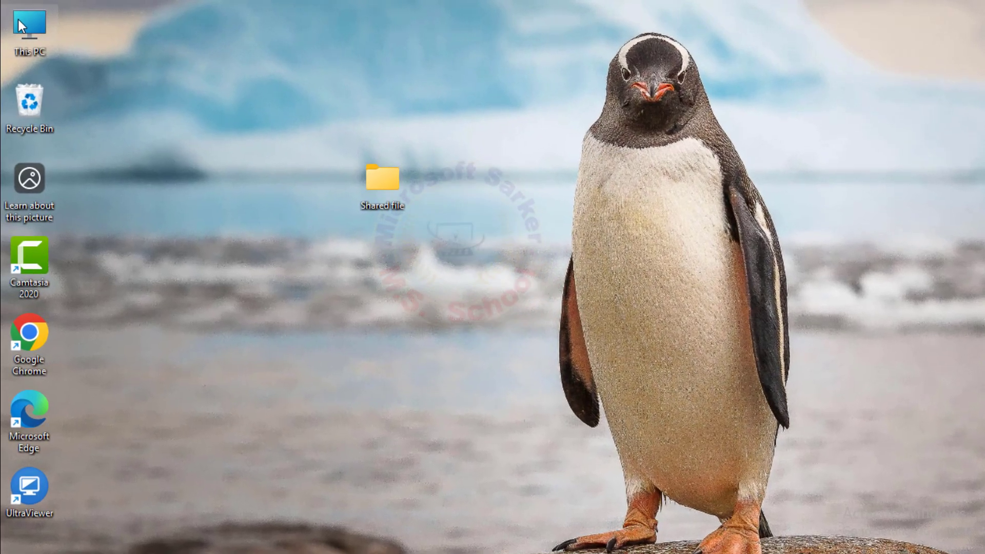
pyautogui.rightClick(18, 20)
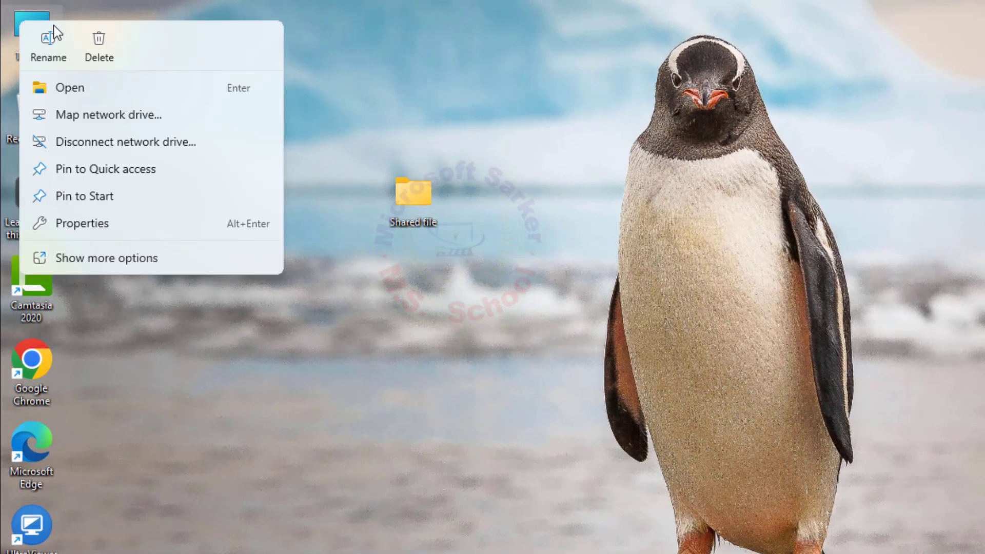
pyautogui.click(125, 260)
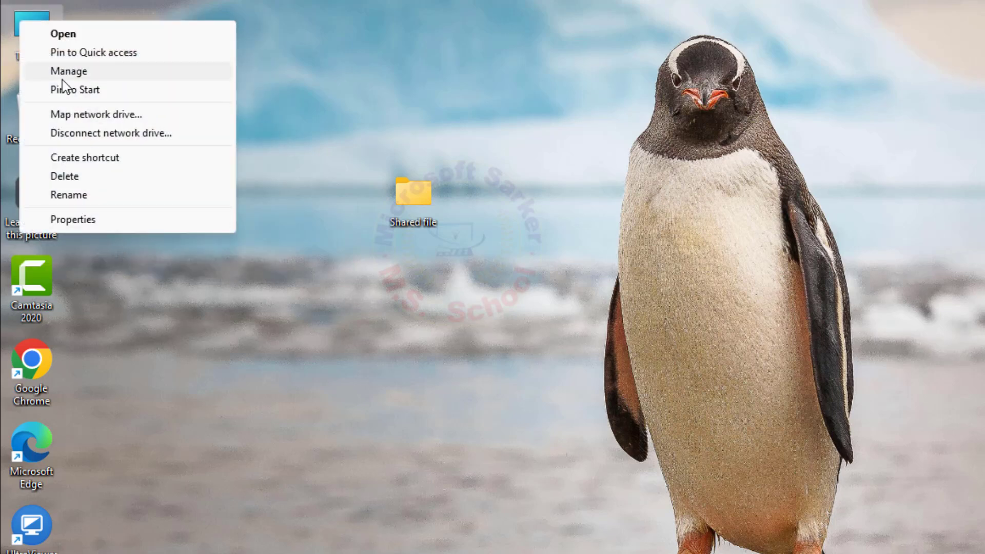
pyautogui.click(80, 221)
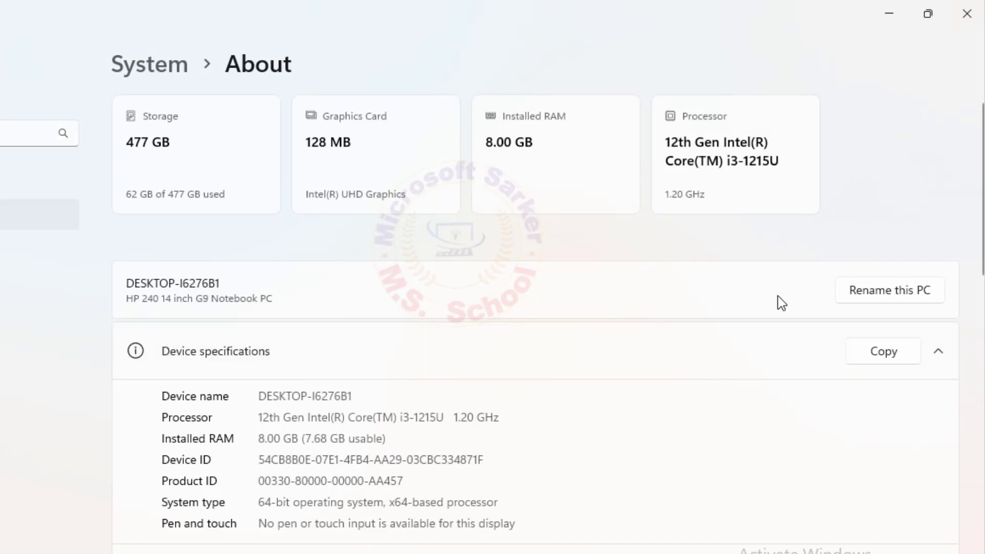
# Rename the PC to pc-01 and choose Restart now.
pyautogui.click(897, 296)
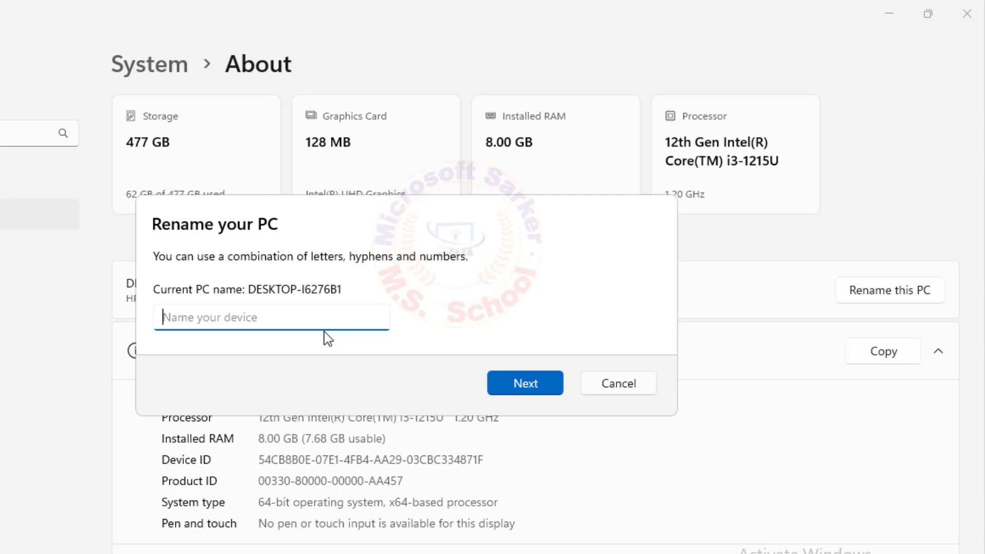
pyautogui.write('pc-01')
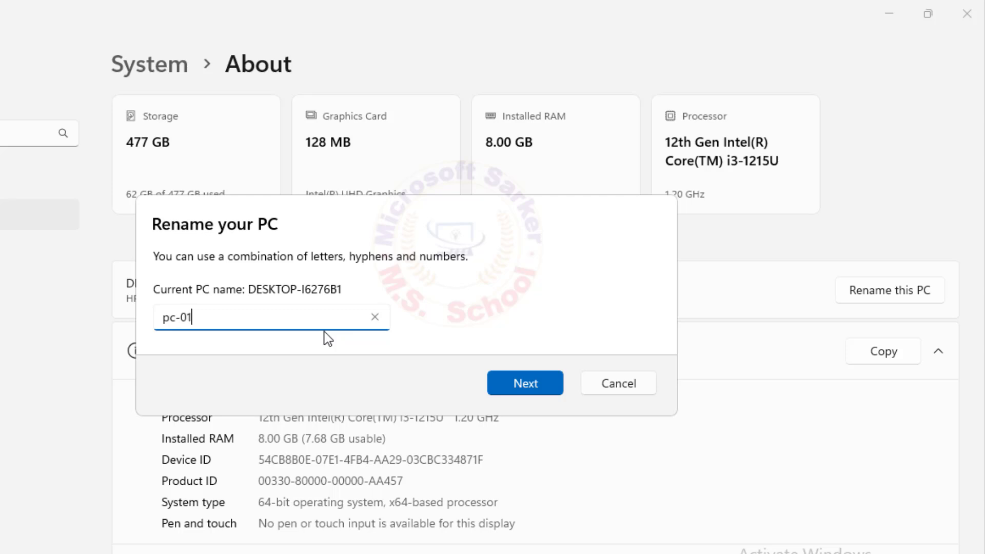
pyautogui.click(524, 395)
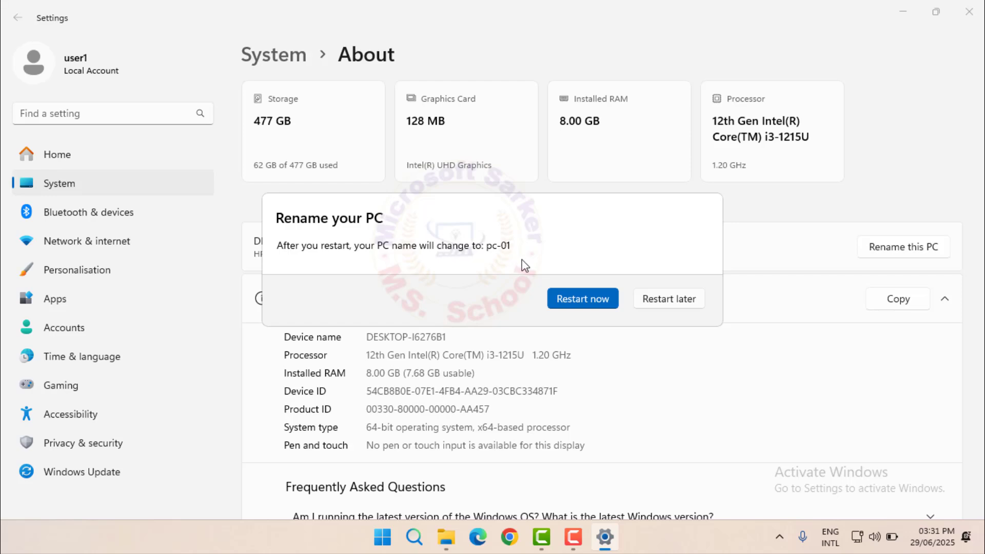
pyautogui.click(573, 299)
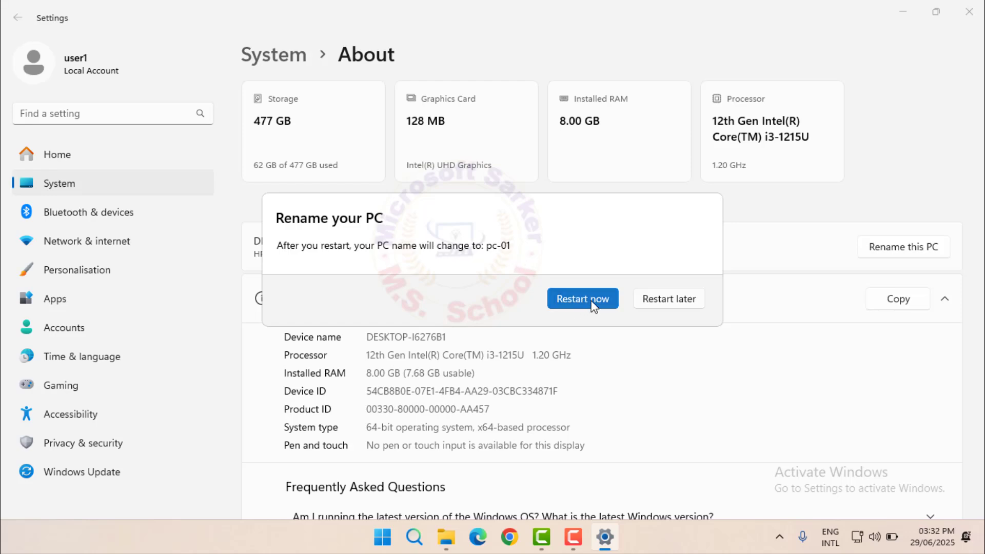
# In the Shared file folder's Advanced Sharing, tick Share this folder.
pyautogui.rightClick(354, 174)
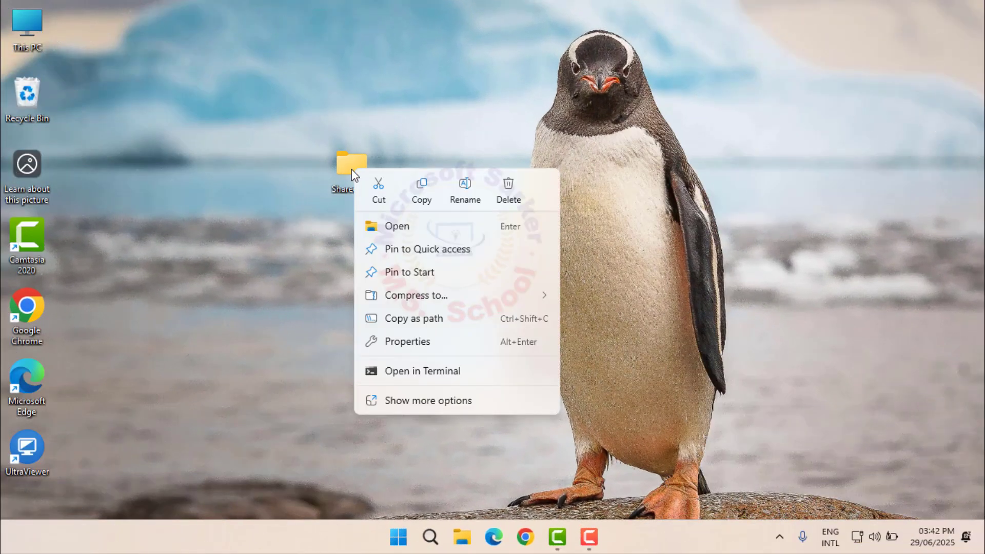
pyautogui.click(422, 406)
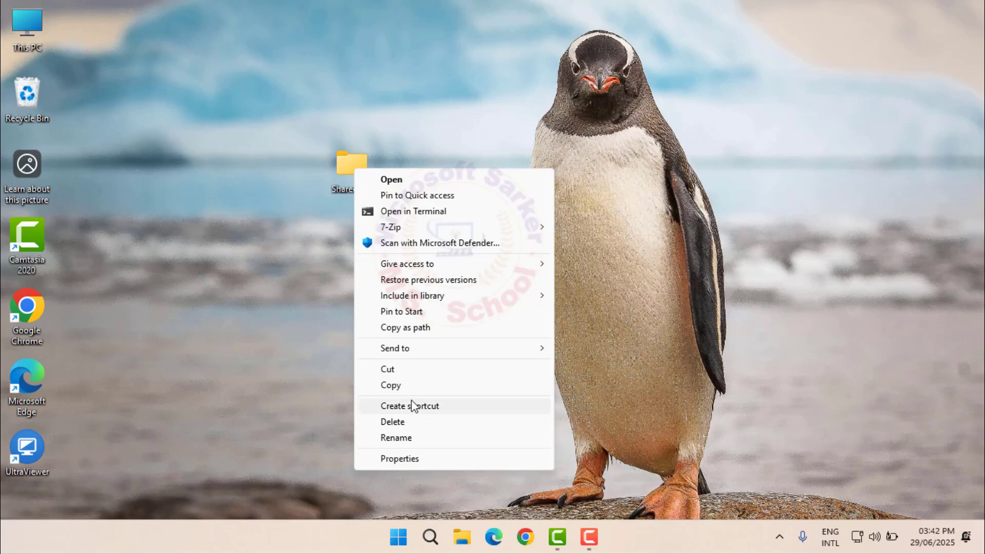
pyautogui.click(400, 461)
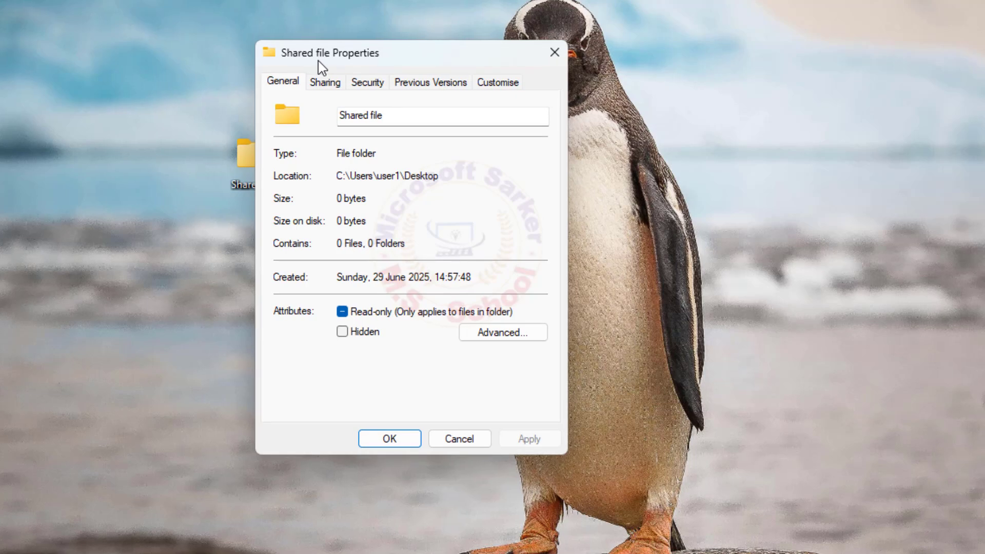
pyautogui.click(329, 87)
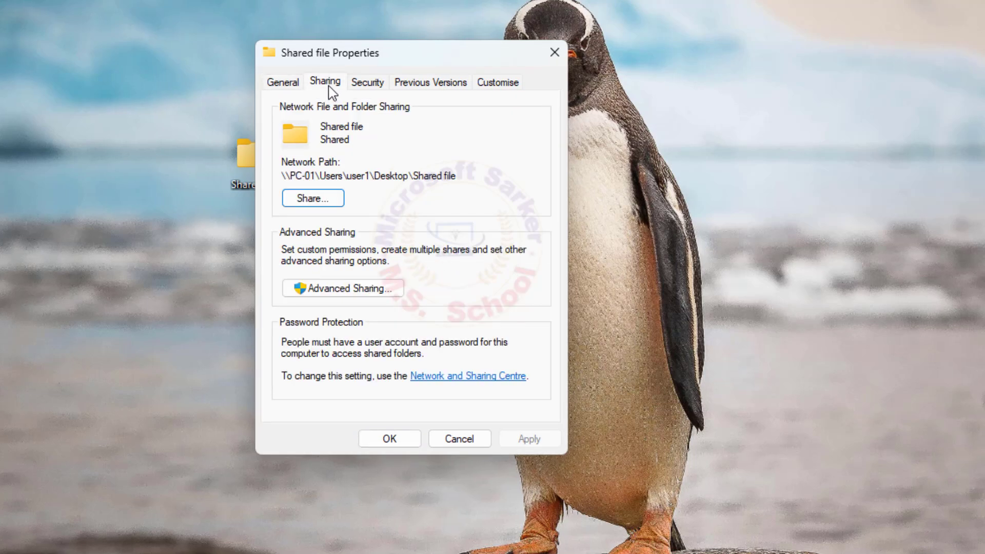
pyautogui.click(331, 293)
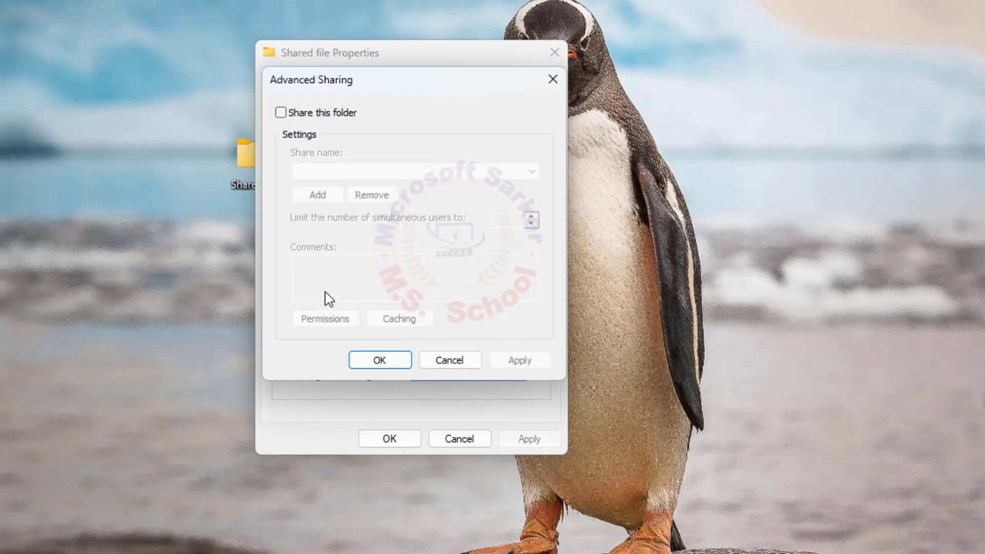
pyautogui.click(283, 116)
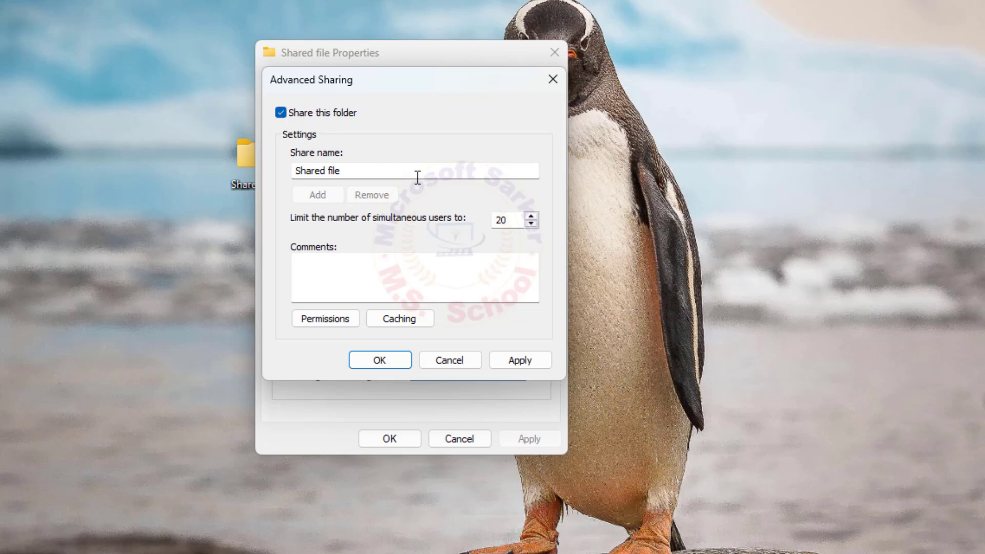
# Give Everyone Full Control share permission, apply, and close all sharing dialogs.
pyautogui.click(331, 321)
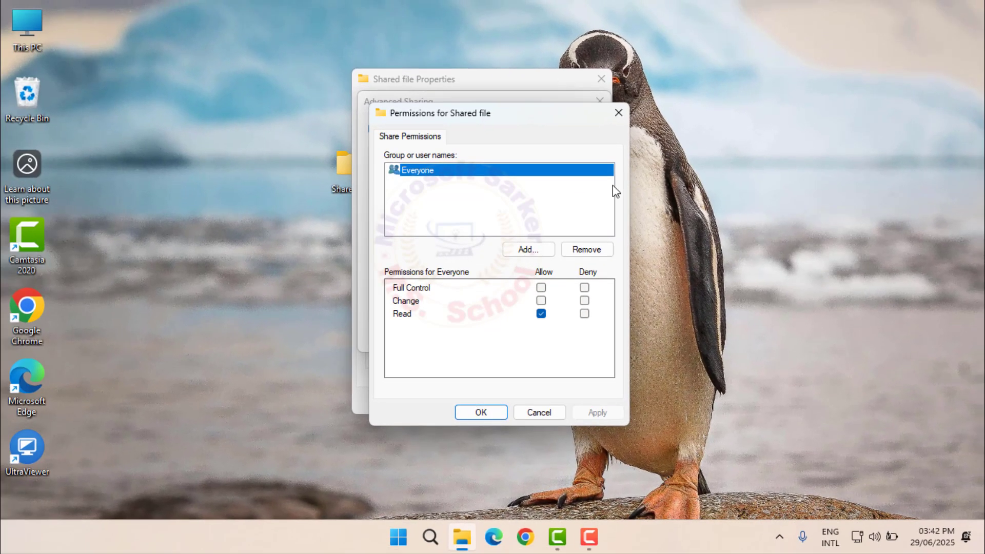
pyautogui.press('Tab')
pyautogui.click(541, 288)
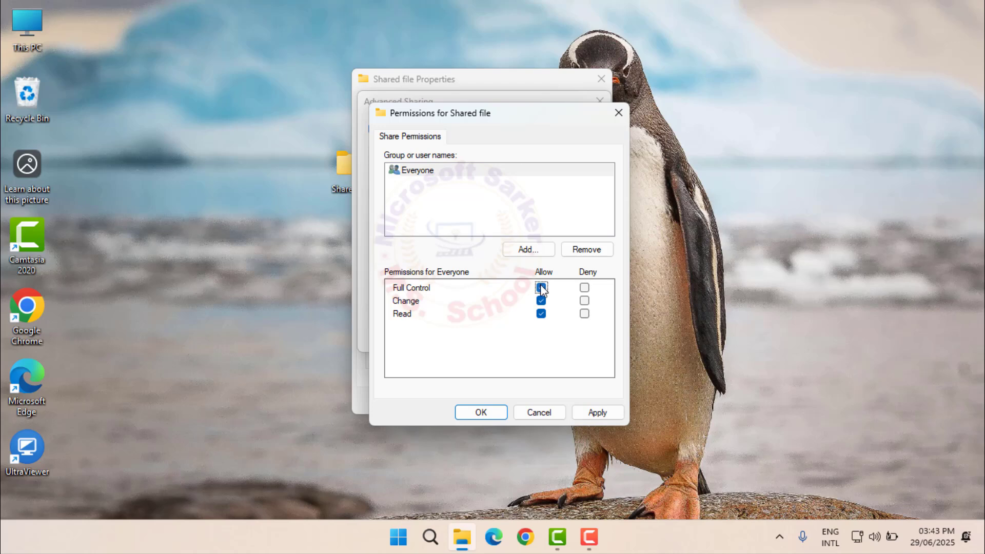
pyautogui.click(598, 413)
pyautogui.click(483, 414)
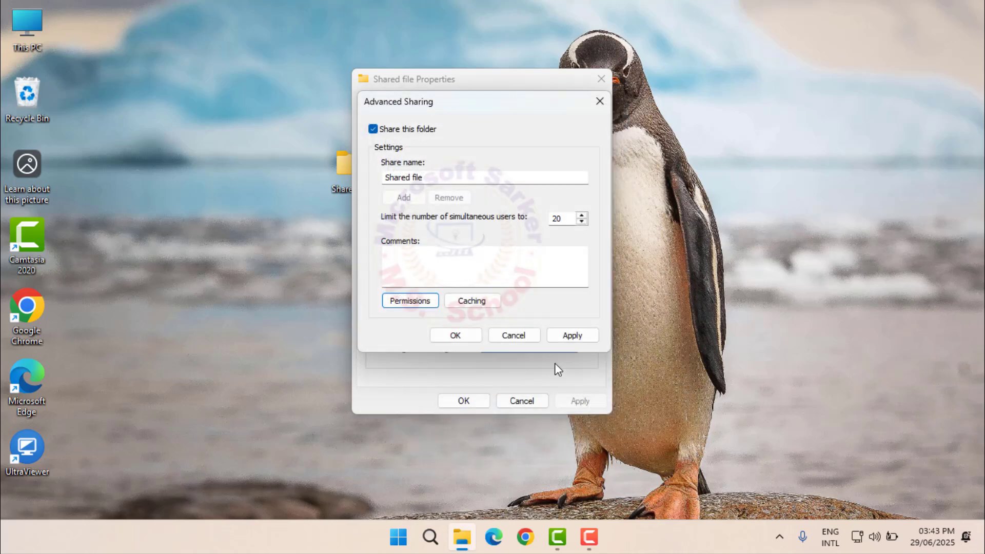
pyautogui.click(577, 336)
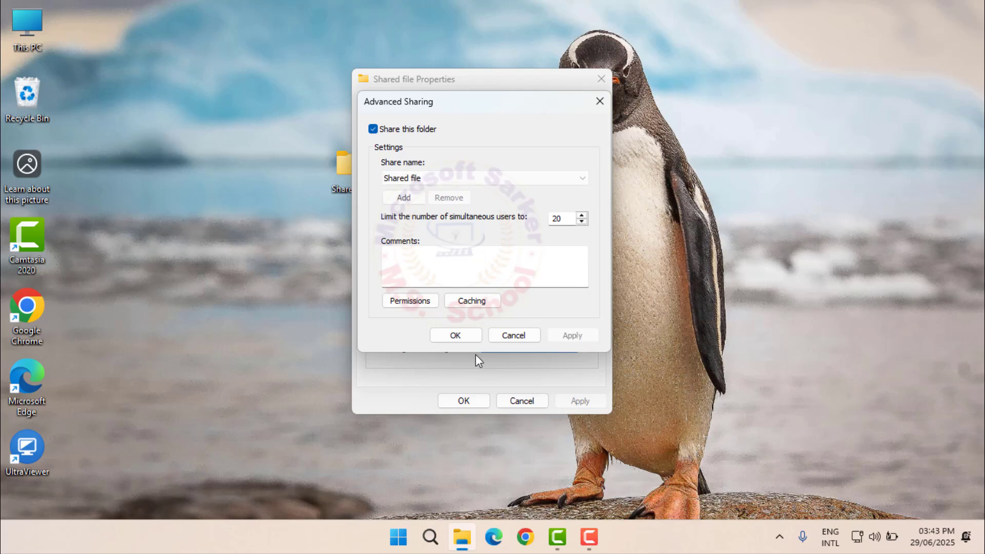
pyautogui.click(456, 336)
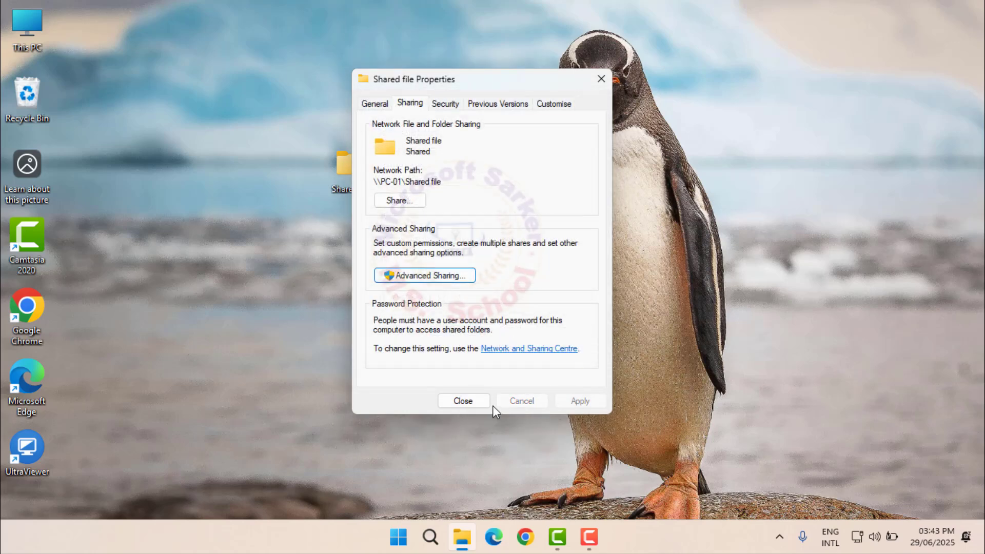
pyautogui.click(464, 400)
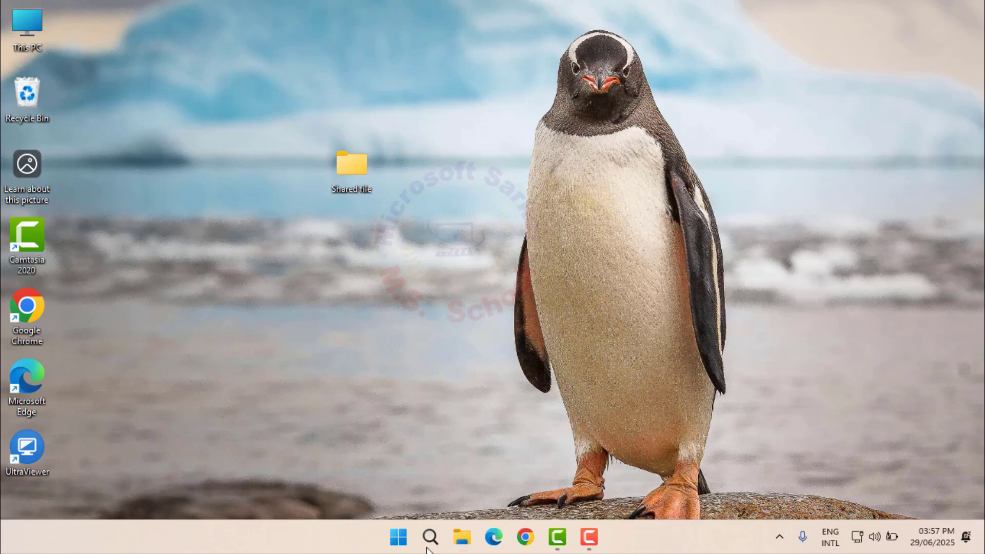
# Open Windows Security and switch Real-time protection Off in Virus & threat protection settings.
pyautogui.click(430, 539)
pyautogui.write('wind')
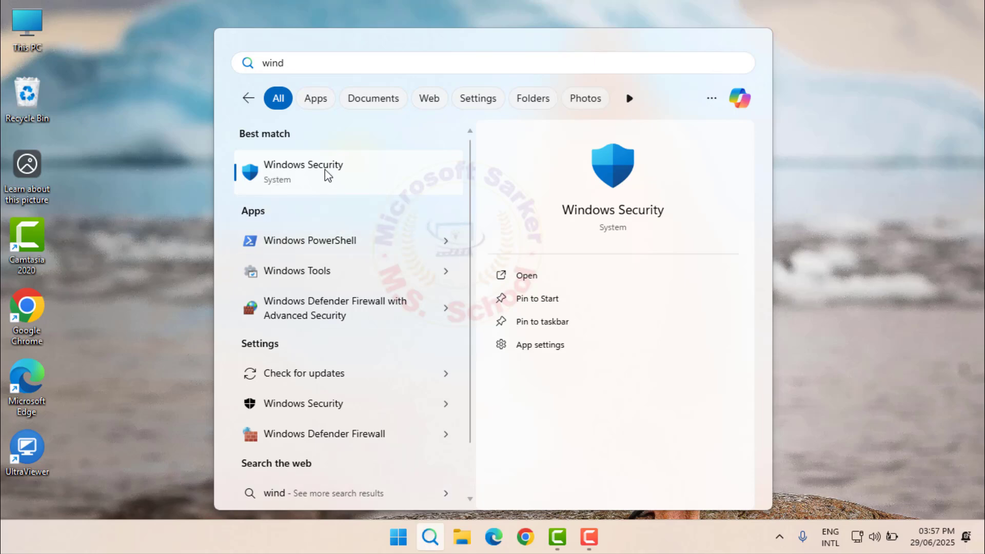
pyautogui.click(296, 174)
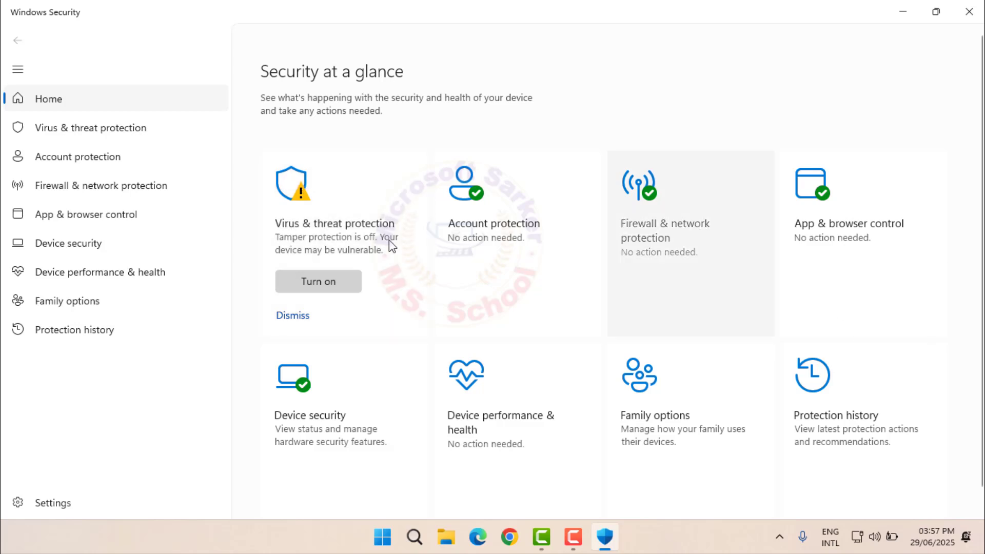
pyautogui.click(100, 131)
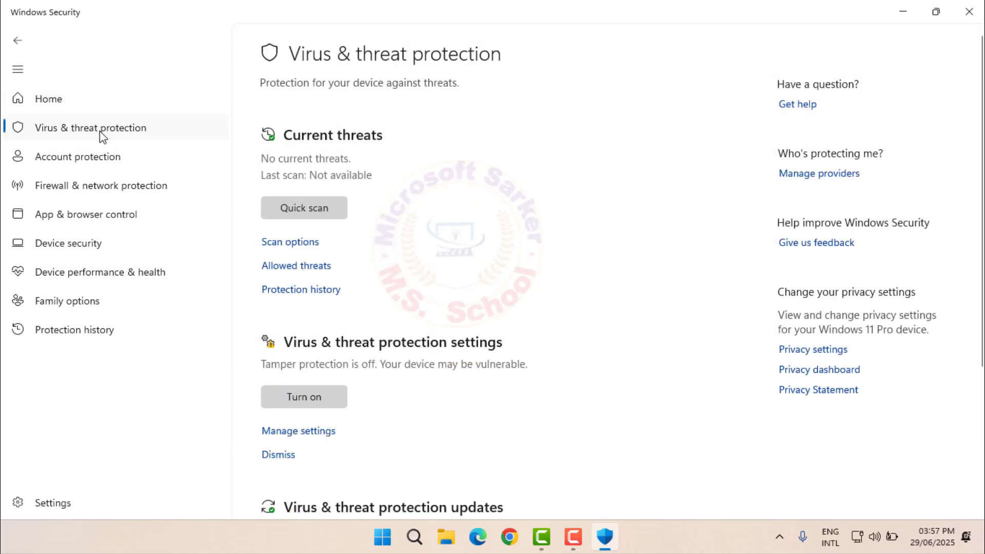
pyautogui.scroll(-3, 306, 177)
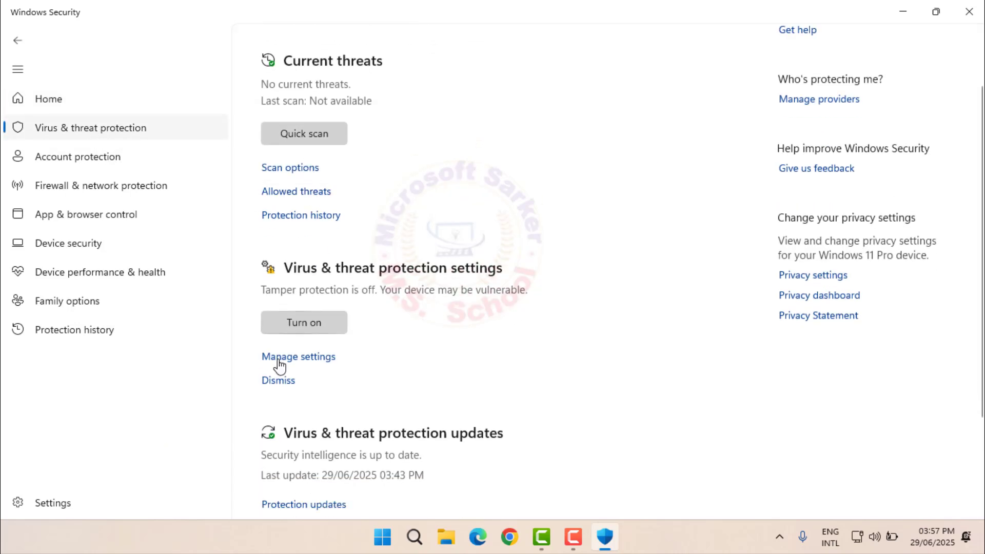
pyautogui.click(310, 359)
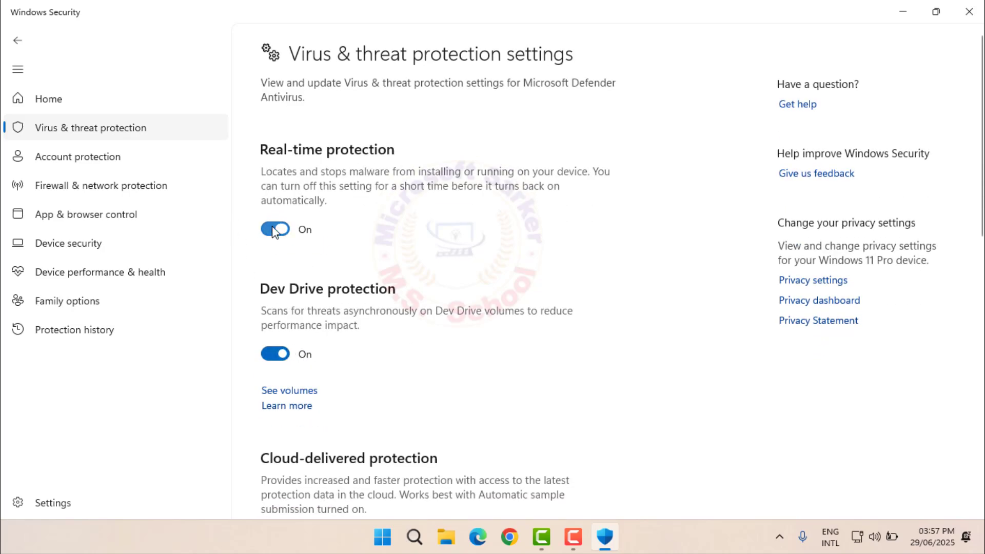
pyautogui.click(275, 231)
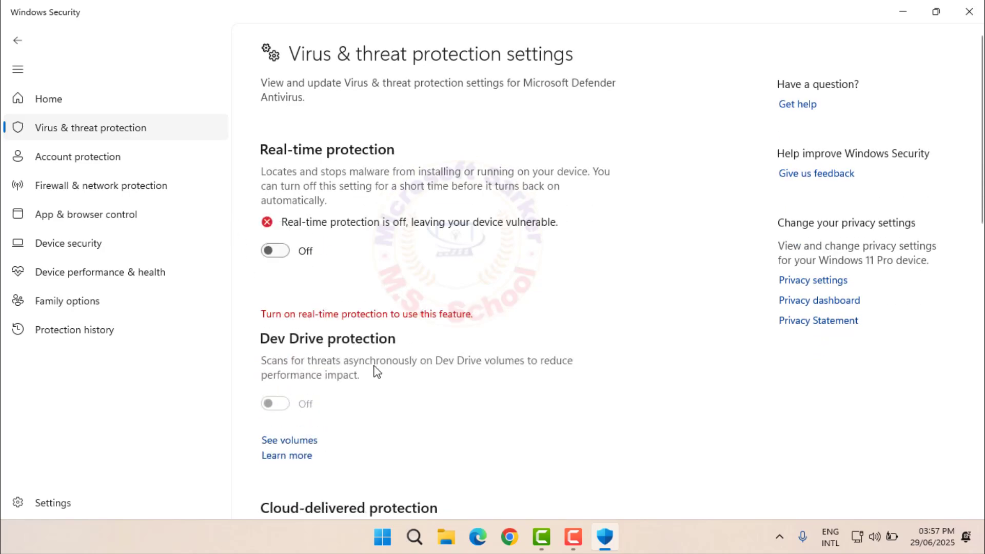
pyautogui.scroll(-5, 386, 342)
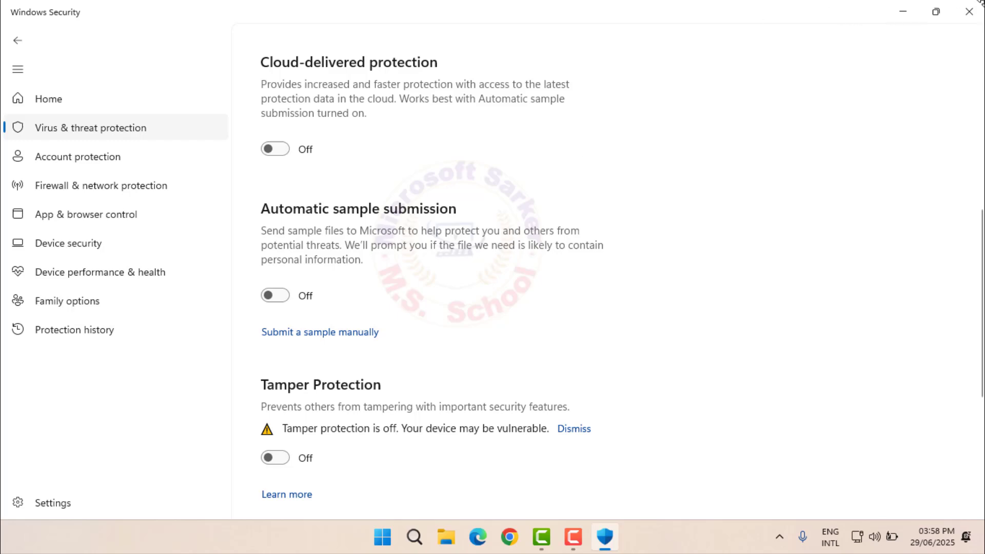
# Close Windows Security and open Windows Defender Firewall from search.
pyautogui.click(968, 11)
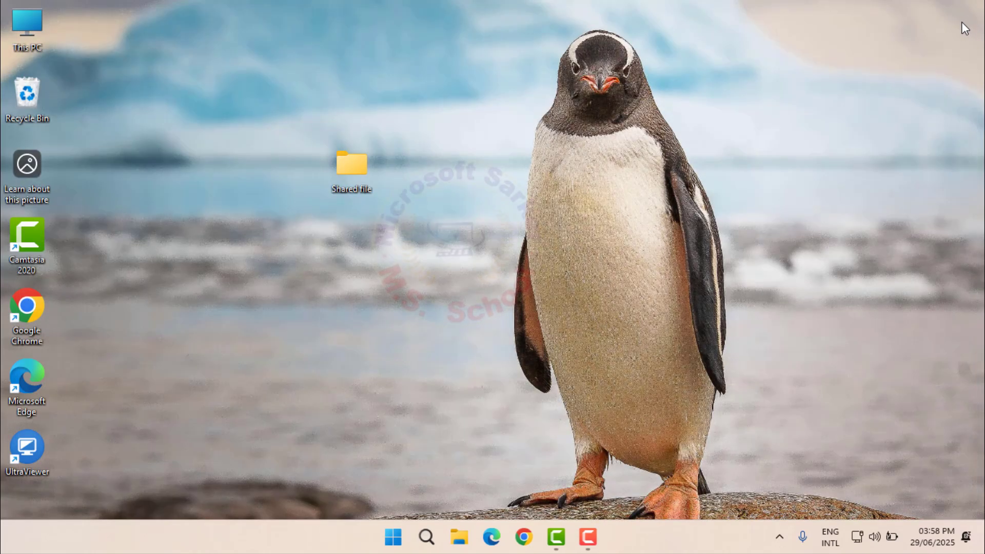
pyautogui.click(428, 539)
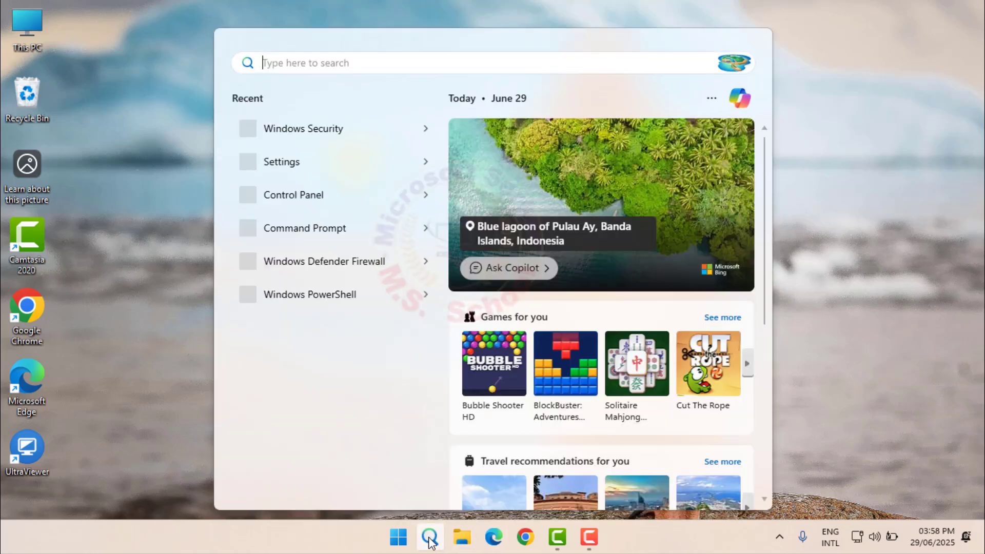
pyautogui.write('win')
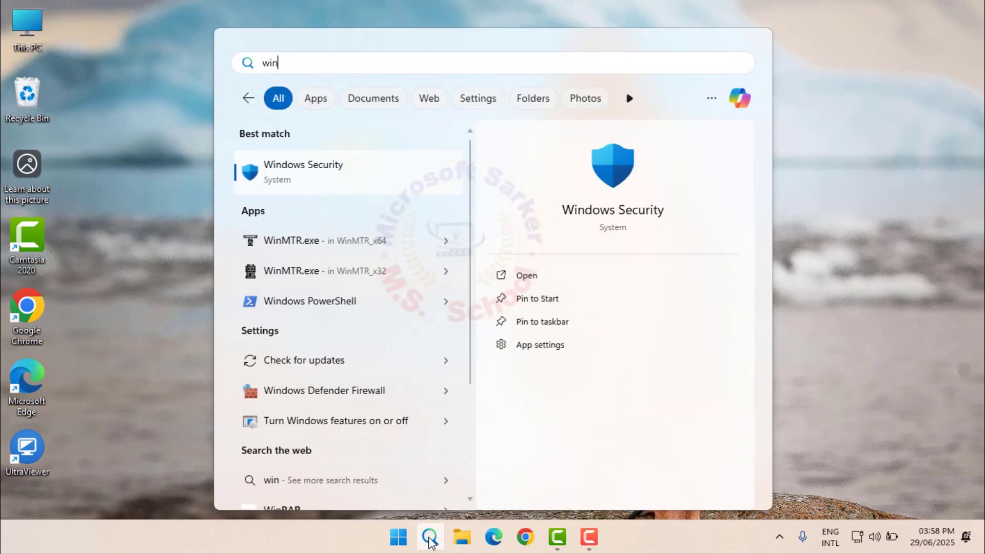
pyautogui.write('d')
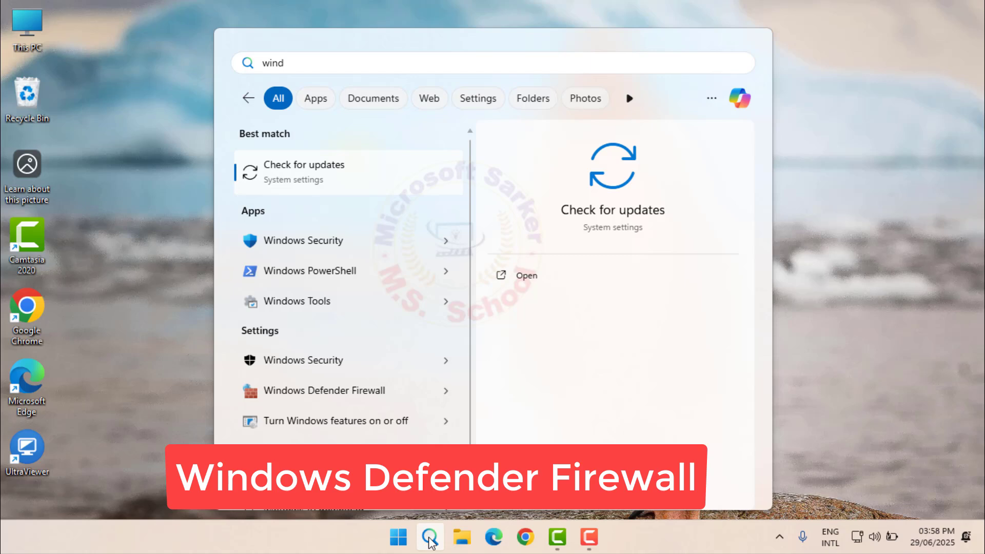
pyautogui.write('ows d')
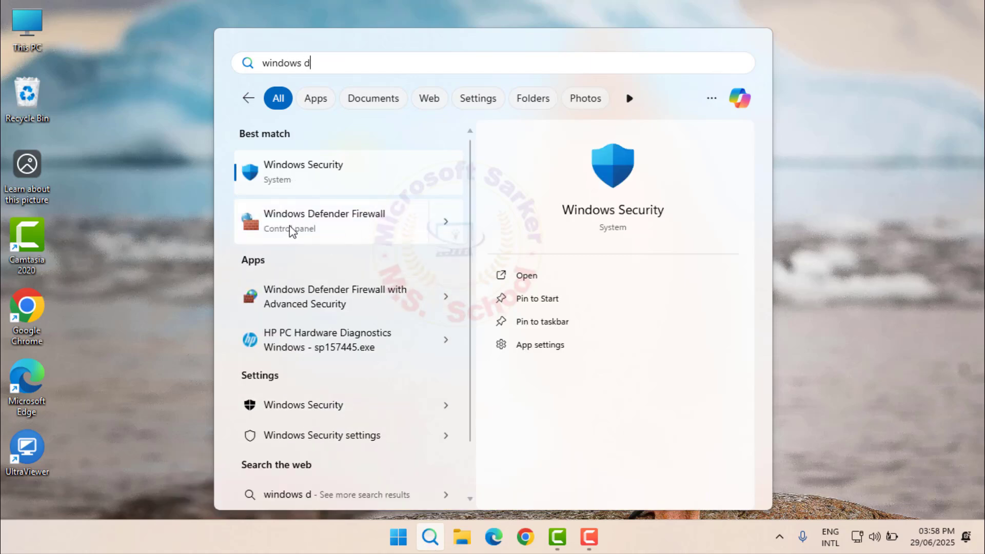
pyautogui.click(337, 224)
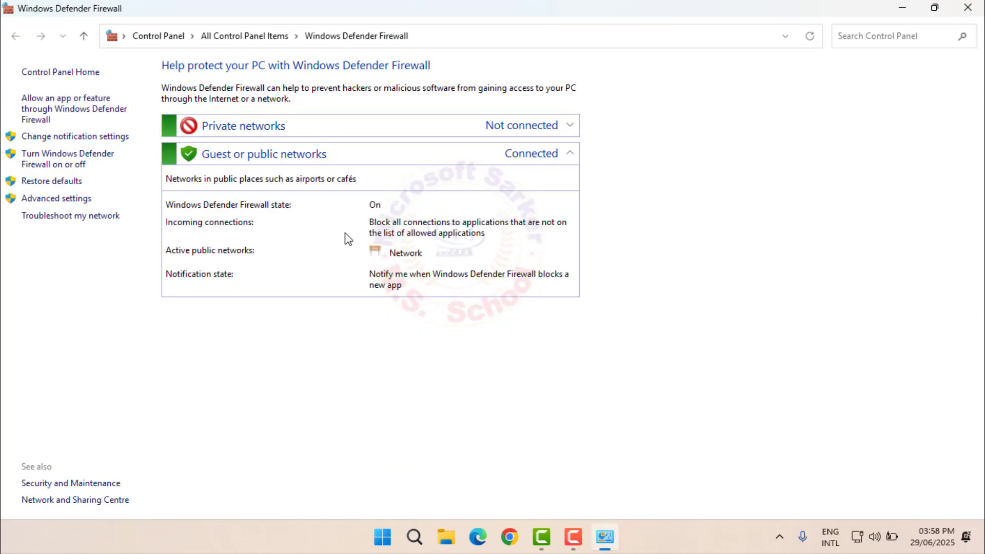
# Turn off the firewall for private and public networks, confirm with OK, and close it.
pyautogui.click(73, 165)
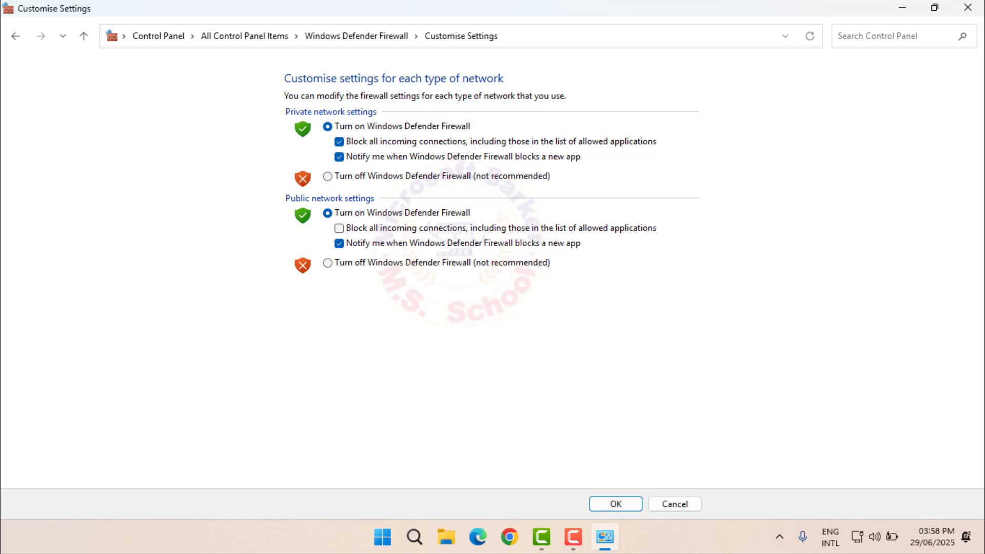
pyautogui.click(327, 177)
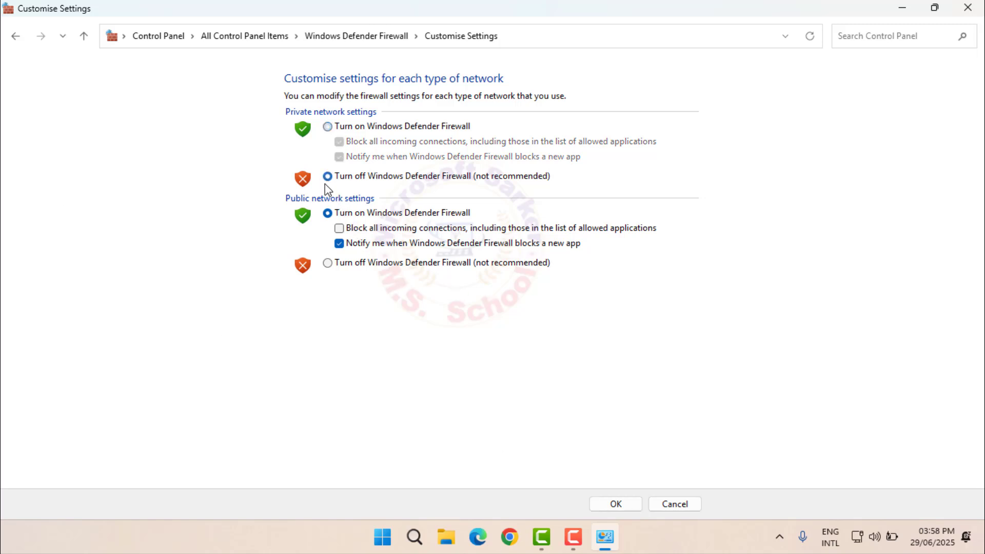
pyautogui.click(329, 266)
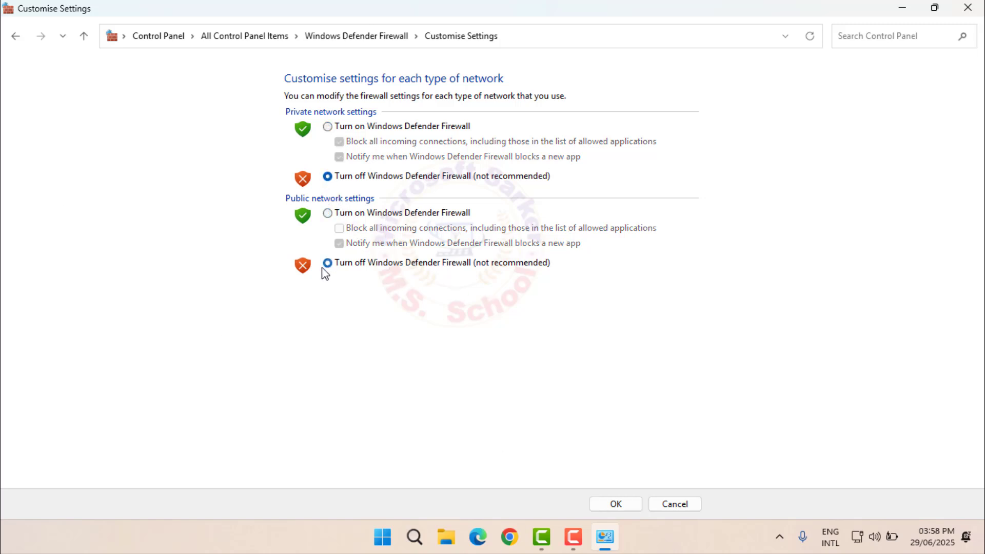
pyautogui.click(618, 504)
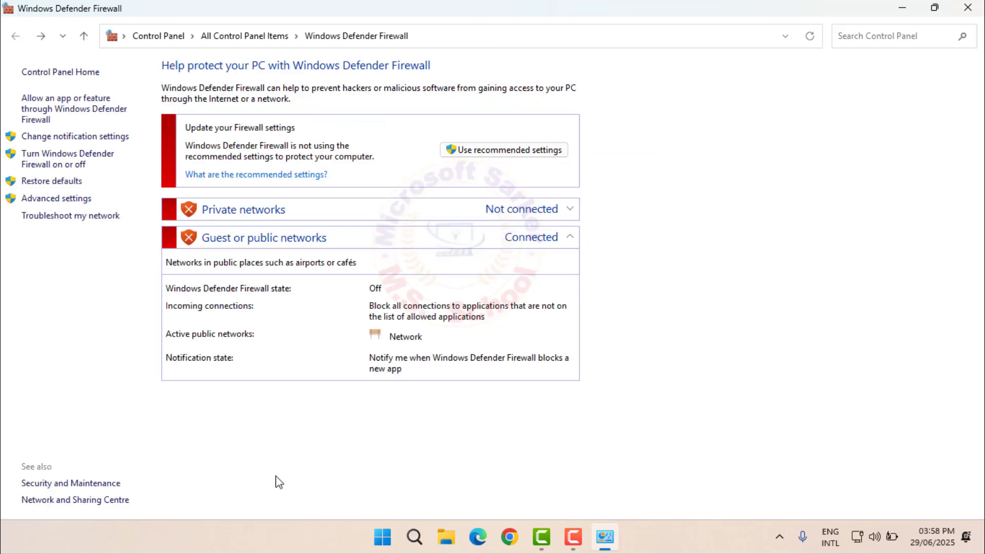
pyautogui.click(979, 7)
# Open the Ethernet connection's properties via Control Panel's Network and Sharing Centre.
pyautogui.click(430, 537)
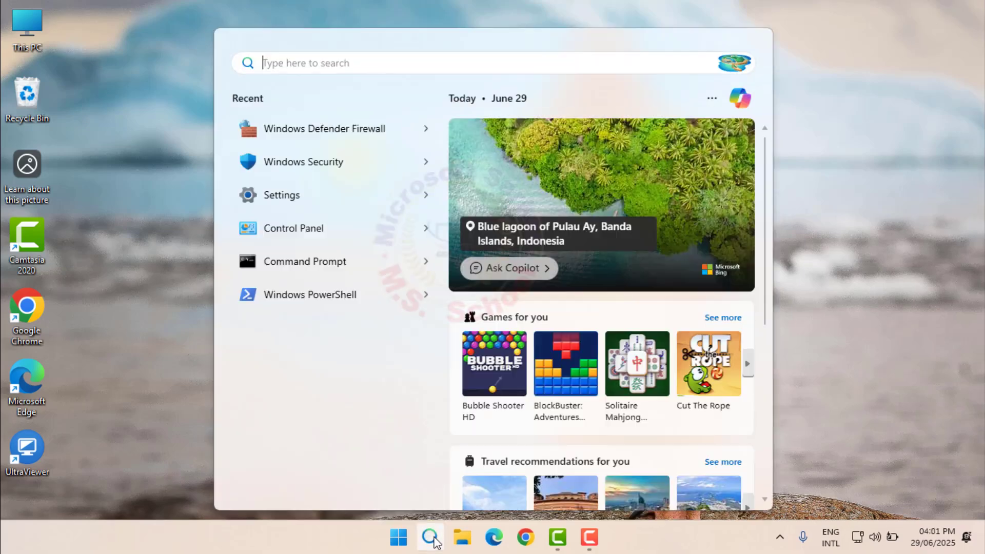
pyautogui.write('con')
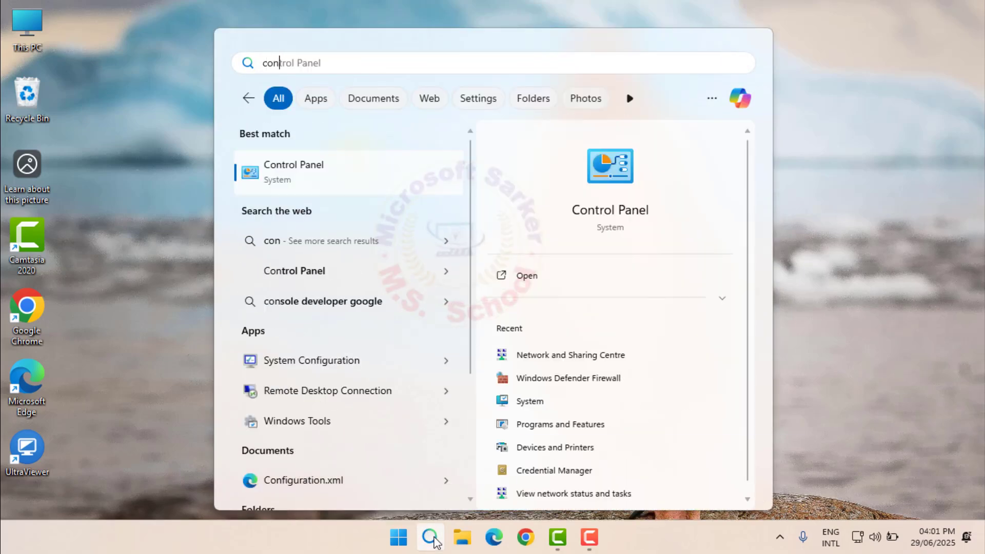
pyautogui.click(273, 169)
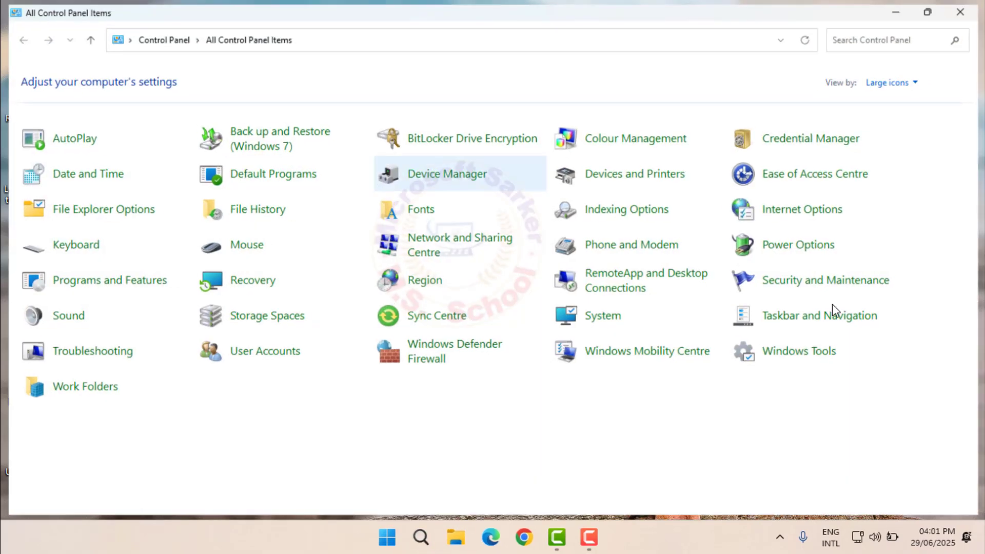
pyautogui.click(439, 251)
pyautogui.click(470, 130)
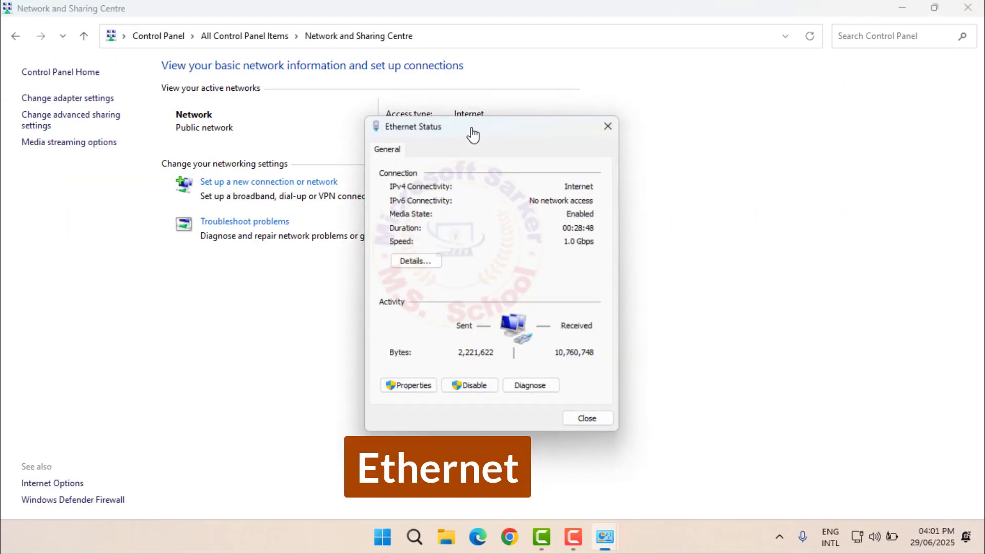
pyautogui.click(411, 389)
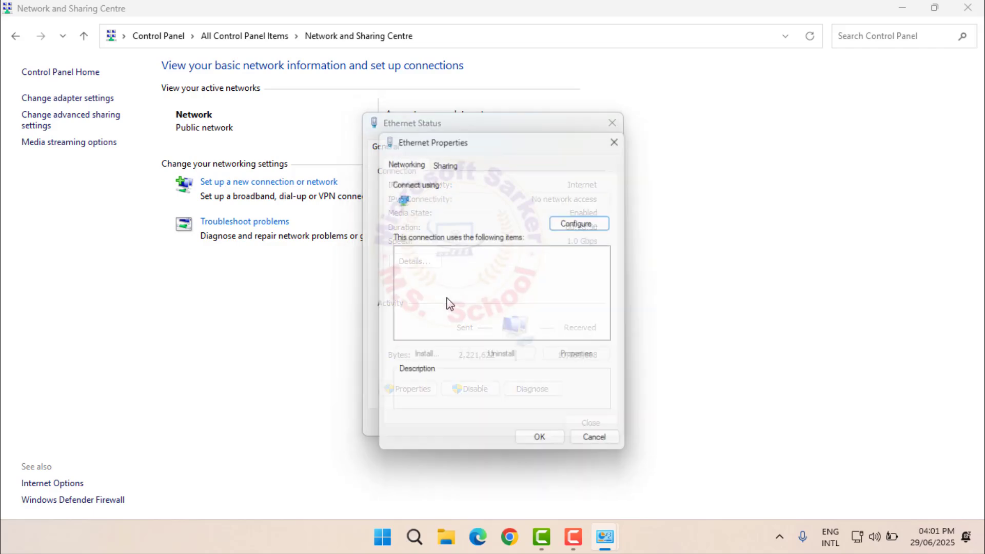
# Set static IPv4 192.168.1.11, mask 255.255.255.0, gateway 192.168.1.1, DNS 8.8.8.8, and close dialogs.
pyautogui.doubleClick(516, 291)
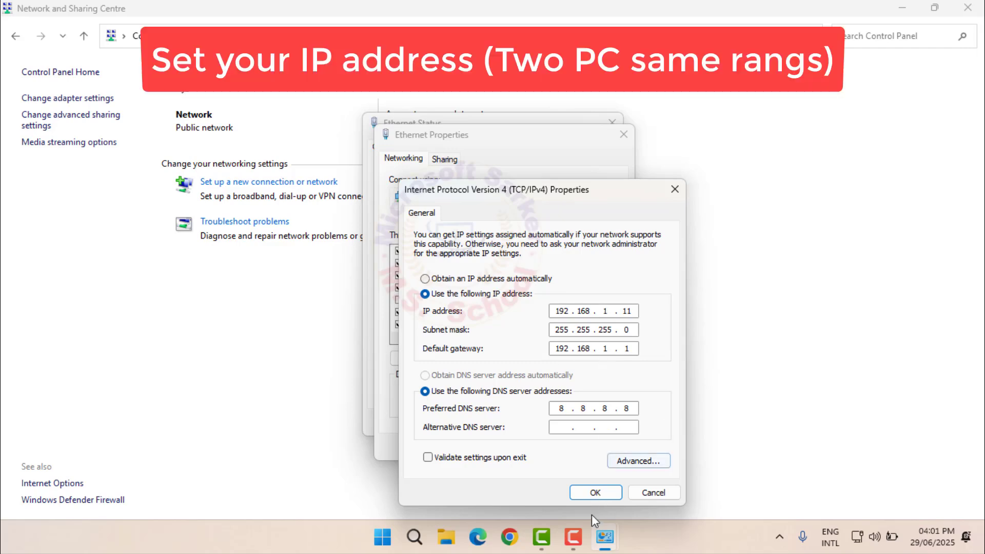
pyautogui.click(588, 492)
pyautogui.click(557, 449)
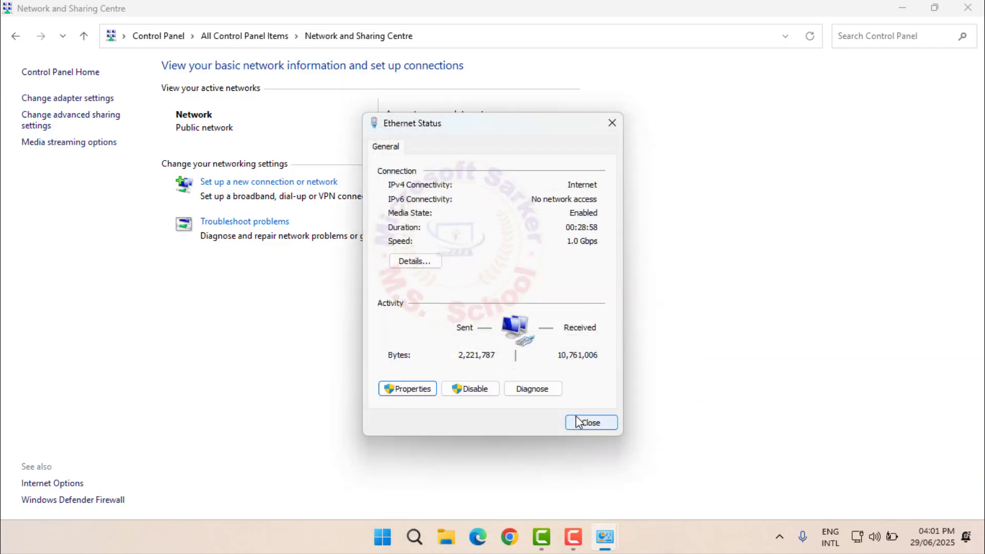
pyautogui.click(595, 424)
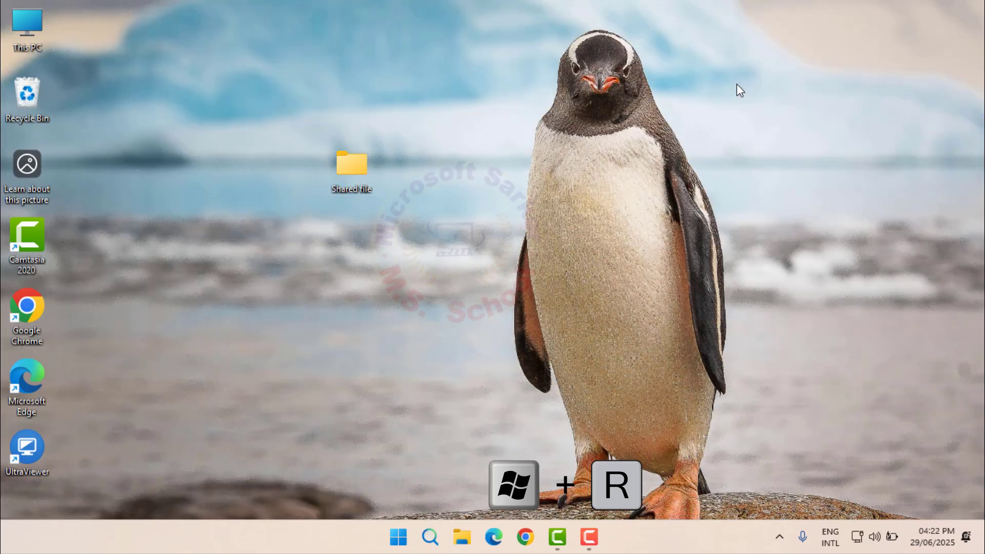
# Launch gpedit.msc from Run, then reposition and widen the Local Group Policy Editor window.
pyautogui.press('super+r')
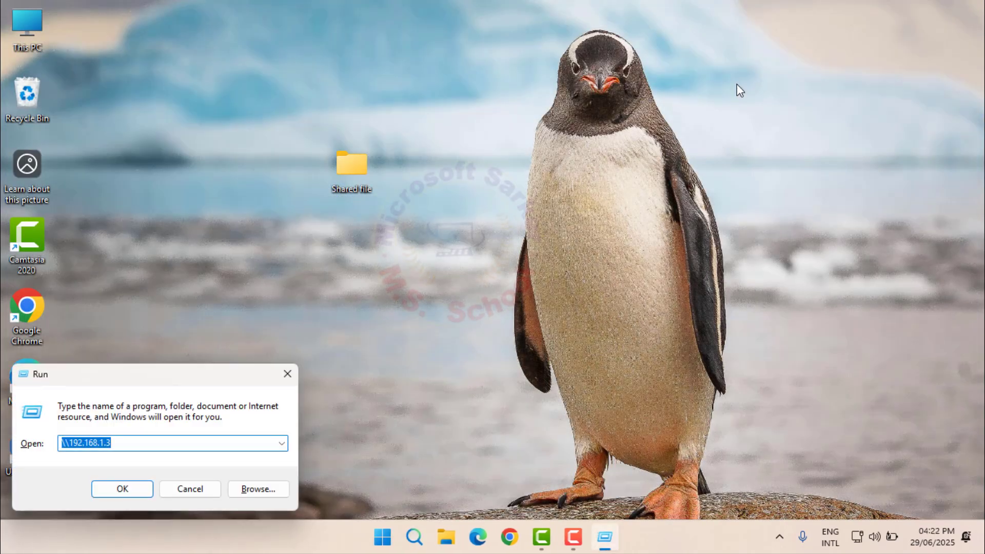
pyautogui.write('gpe')
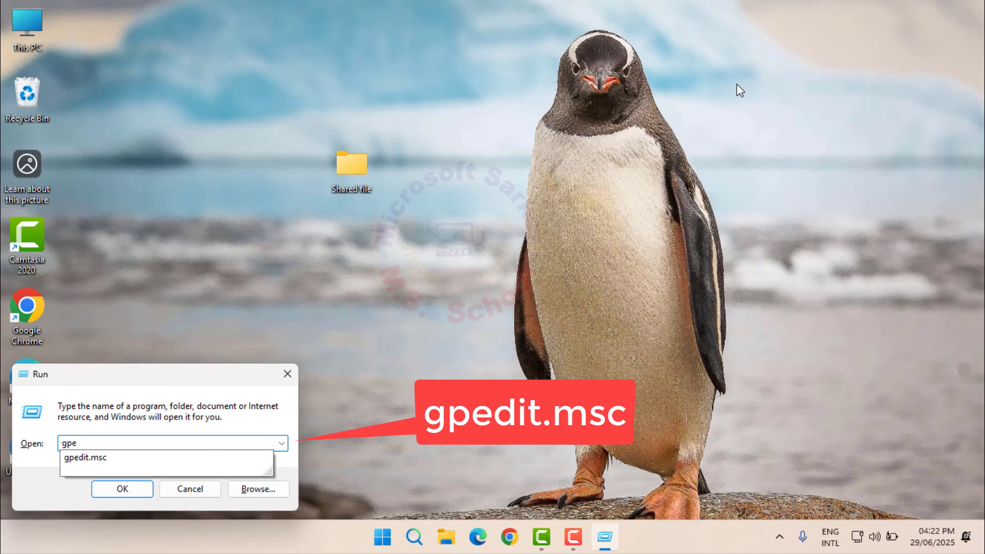
pyautogui.write('dit')
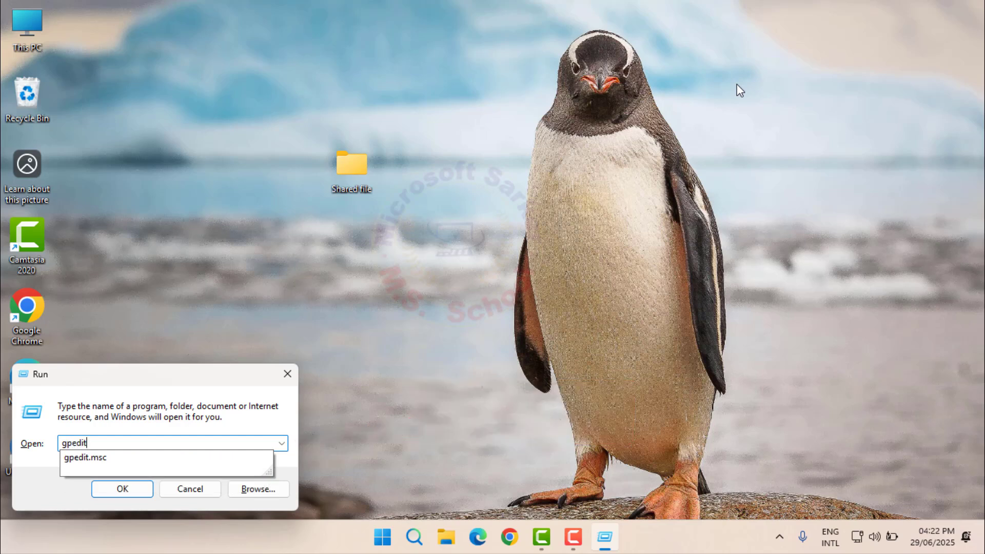
pyautogui.press('Down')
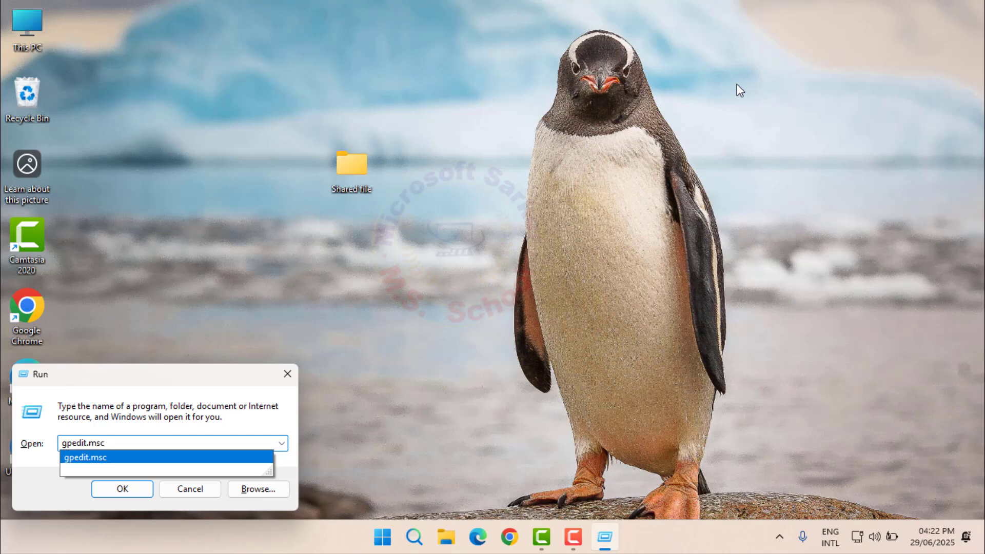
pyautogui.press('Return')
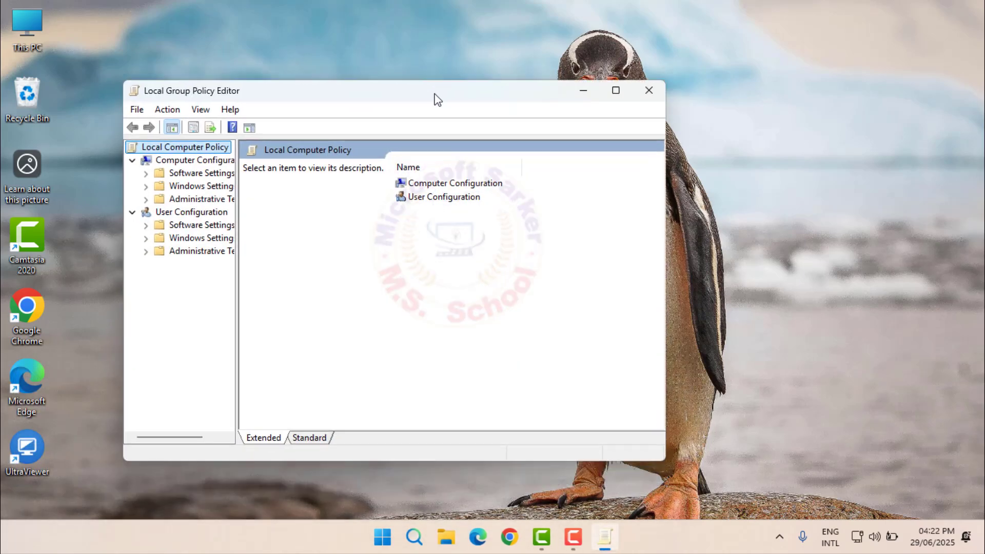
pyautogui.moveTo(434, 95); pyautogui.dragTo(439, 60)
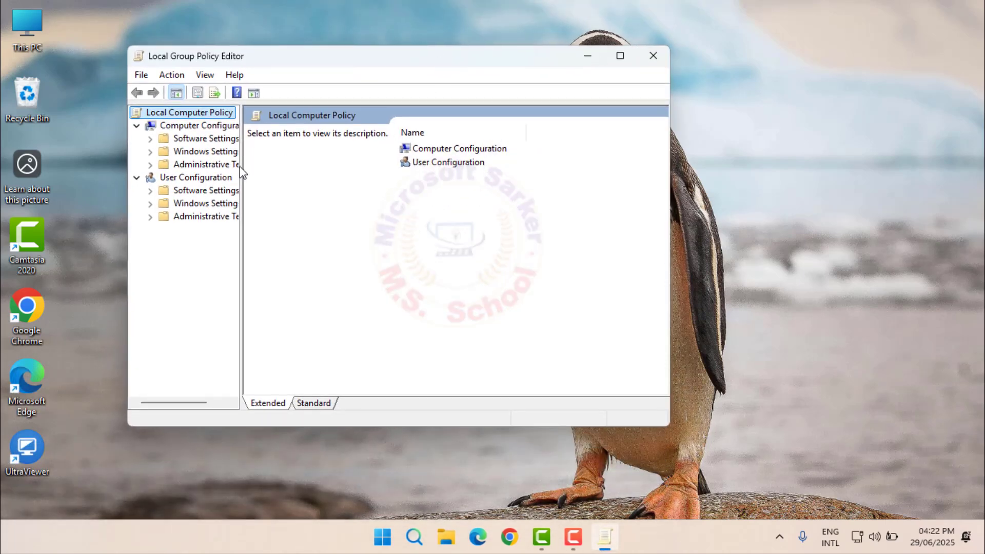
pyautogui.moveTo(241, 167); pyautogui.dragTo(284, 159)
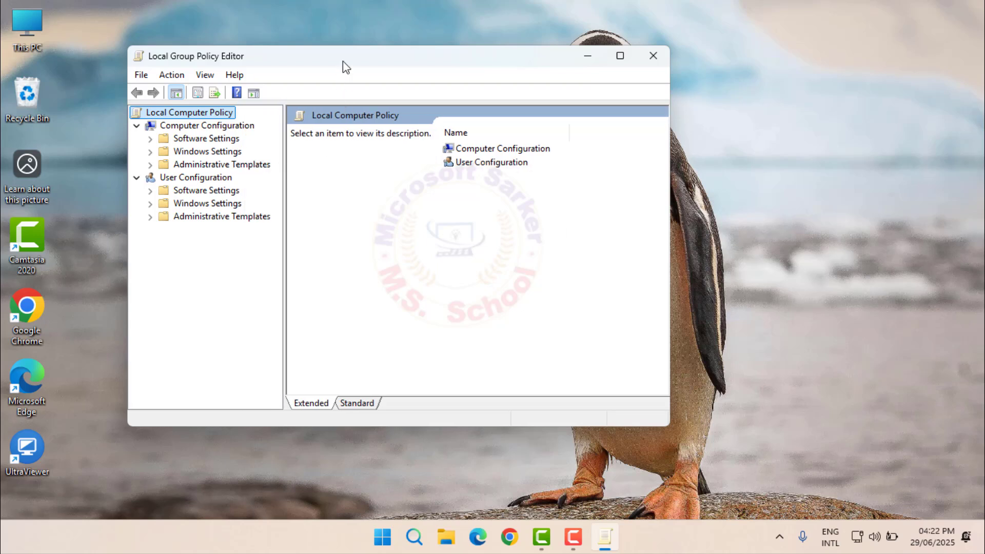
pyautogui.moveTo(343, 60); pyautogui.dragTo(433, 54)
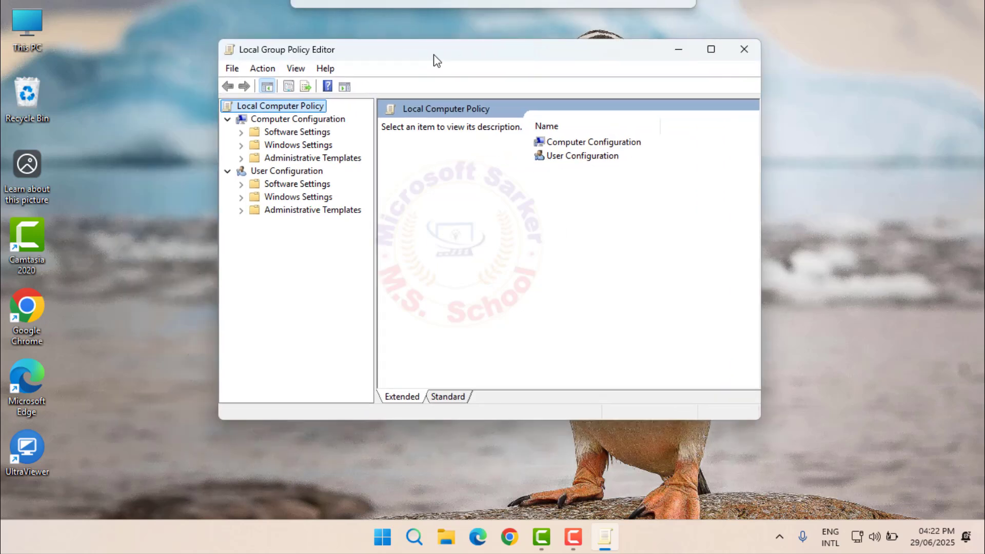
# Under Administrative Templates > Network > Lanman Workstation, set Enable insecure guest logons to Enabled.
pyautogui.click(242, 158)
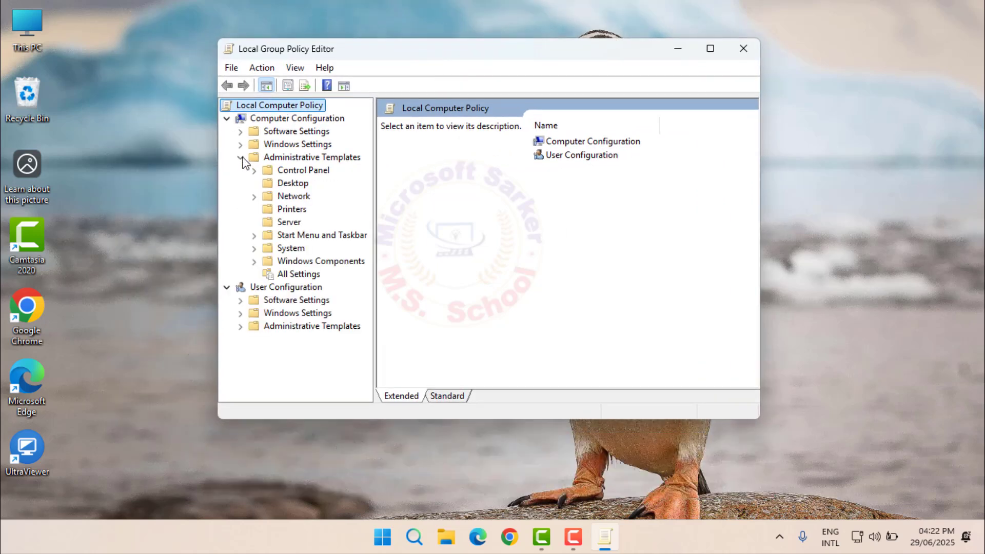
pyautogui.click(254, 197)
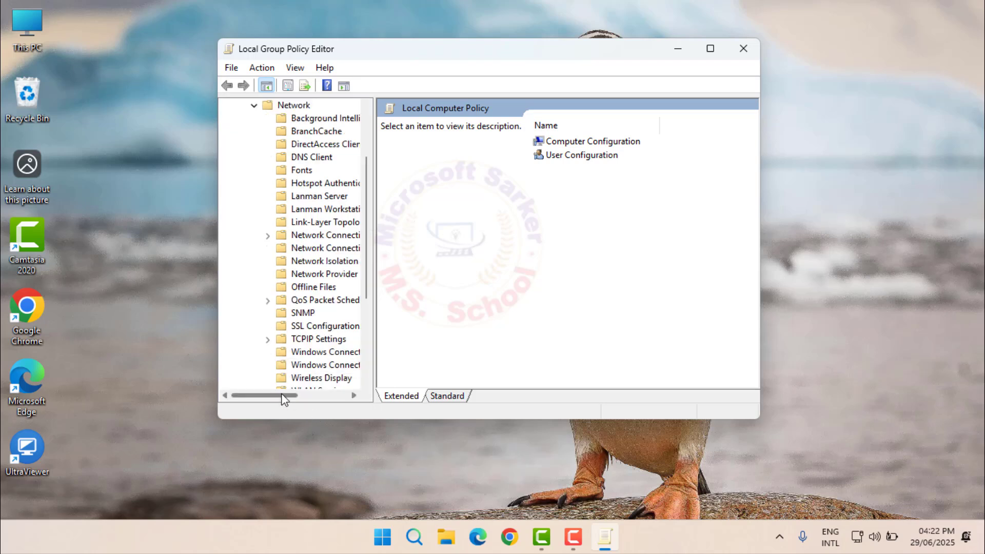
pyautogui.moveTo(281, 395); pyautogui.dragTo(299, 396)
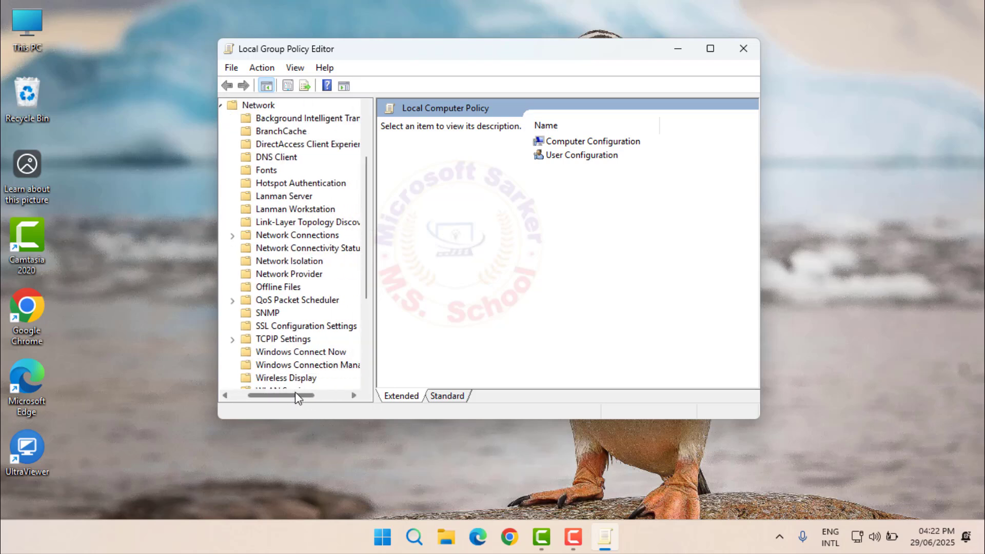
pyautogui.click(258, 210)
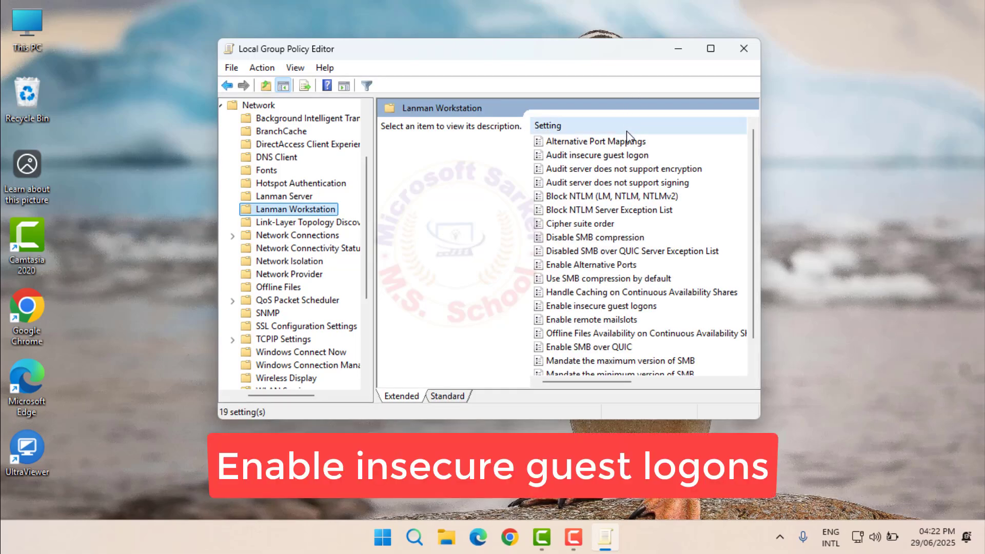
pyautogui.doubleClick(576, 306)
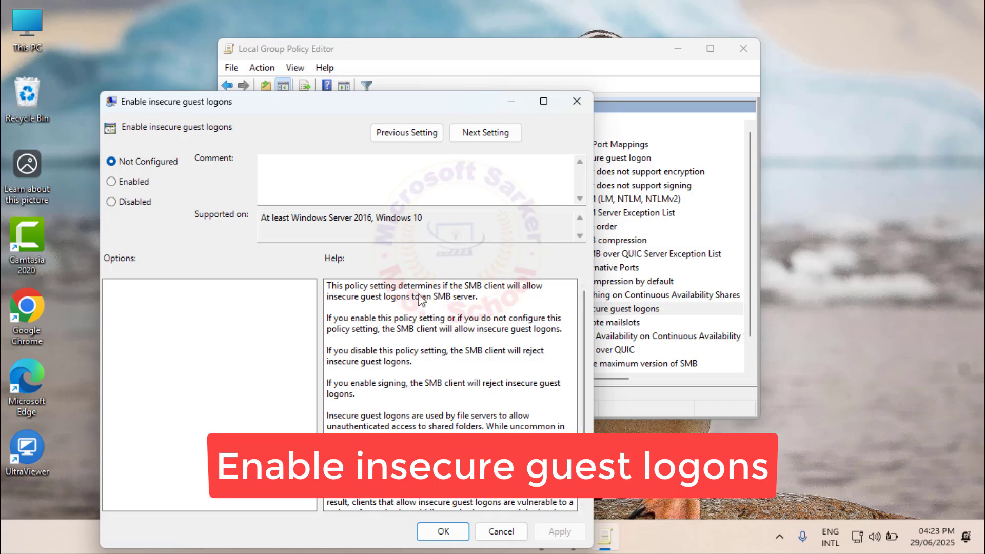
pyautogui.click(124, 181)
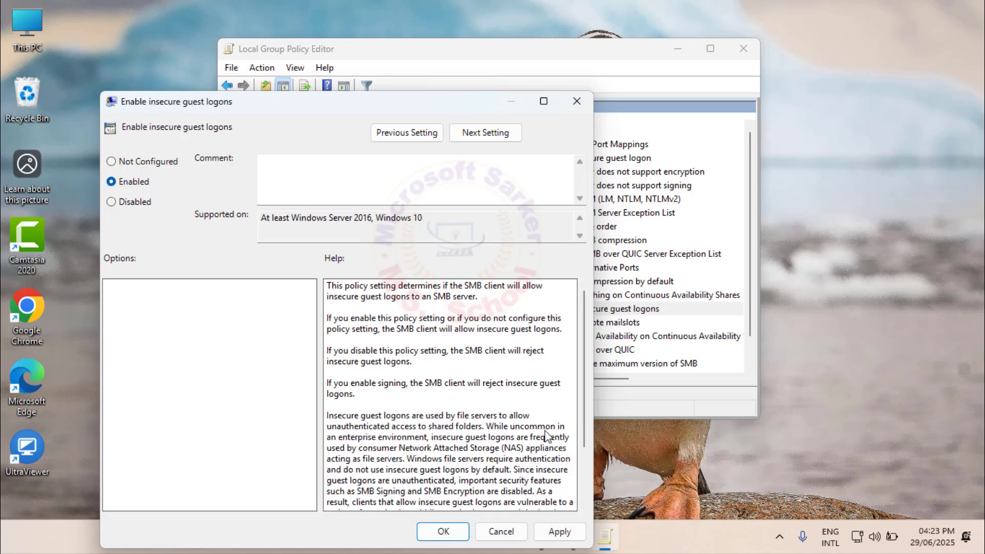
pyautogui.click(574, 537)
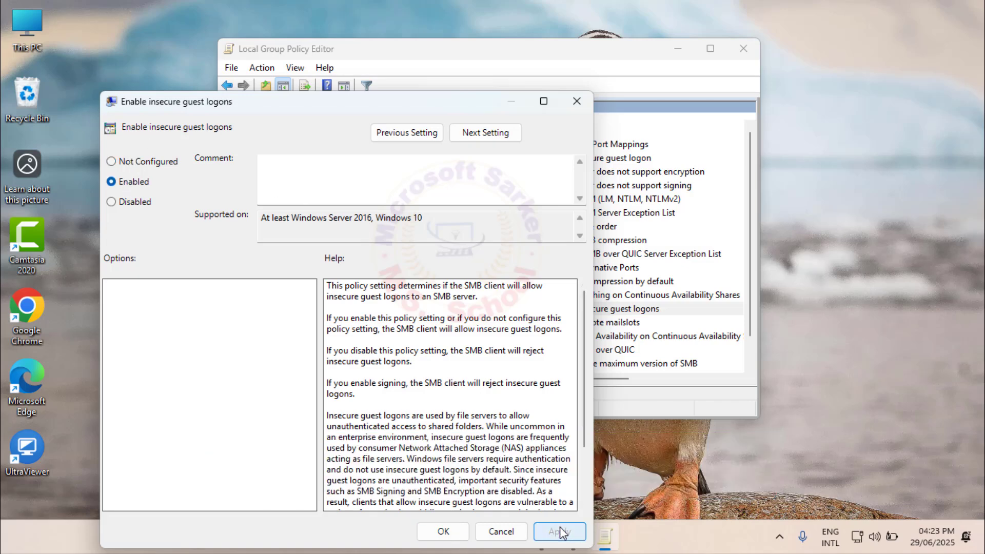
pyautogui.click(445, 532)
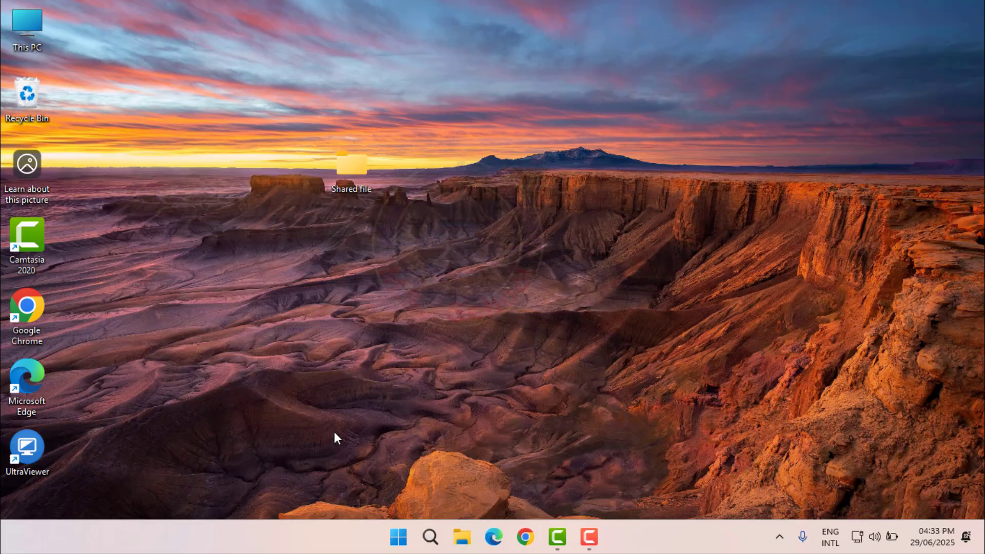
# Launch the Local Group Policy Editor and navigate to Local Policies > Security Options.
pyautogui.press('super+r')
pyautogui.click(253, 443)
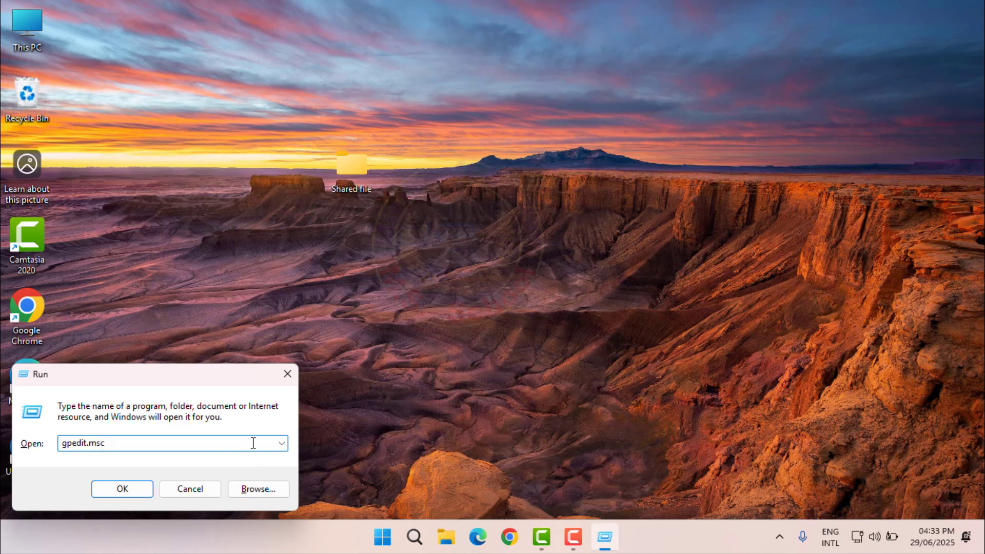
pyautogui.click(120, 494)
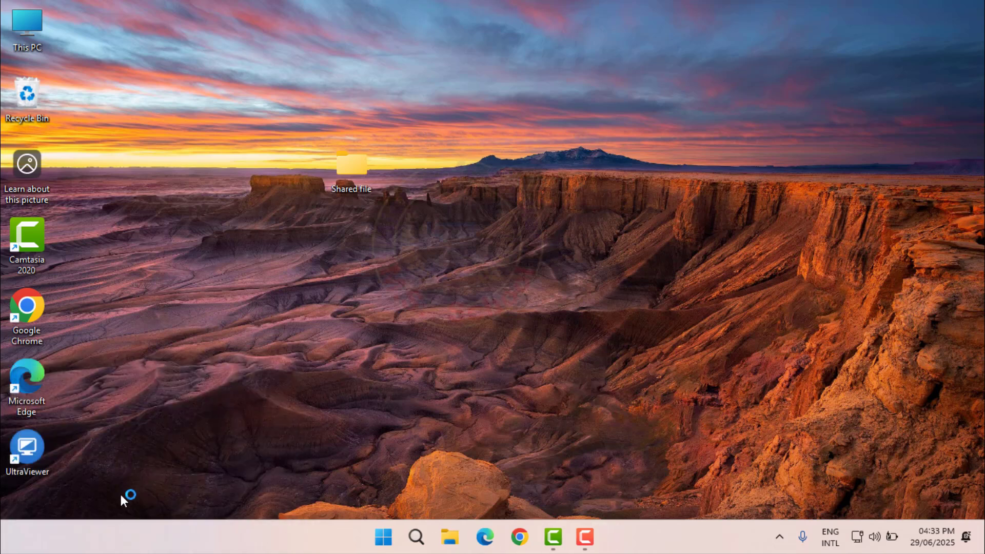
pyautogui.moveTo(425, 129); pyautogui.dragTo(549, 44)
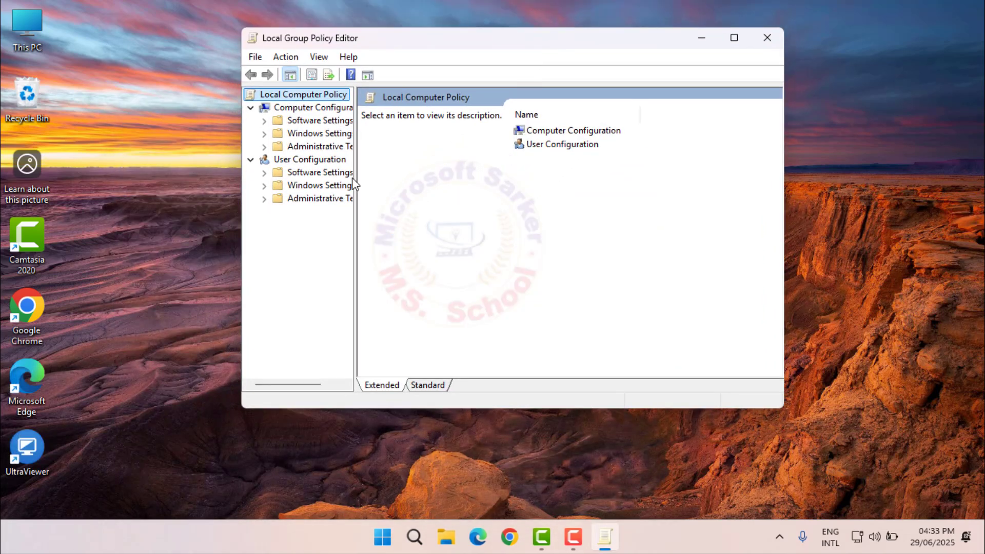
pyautogui.moveTo(360, 174); pyautogui.dragTo(421, 177)
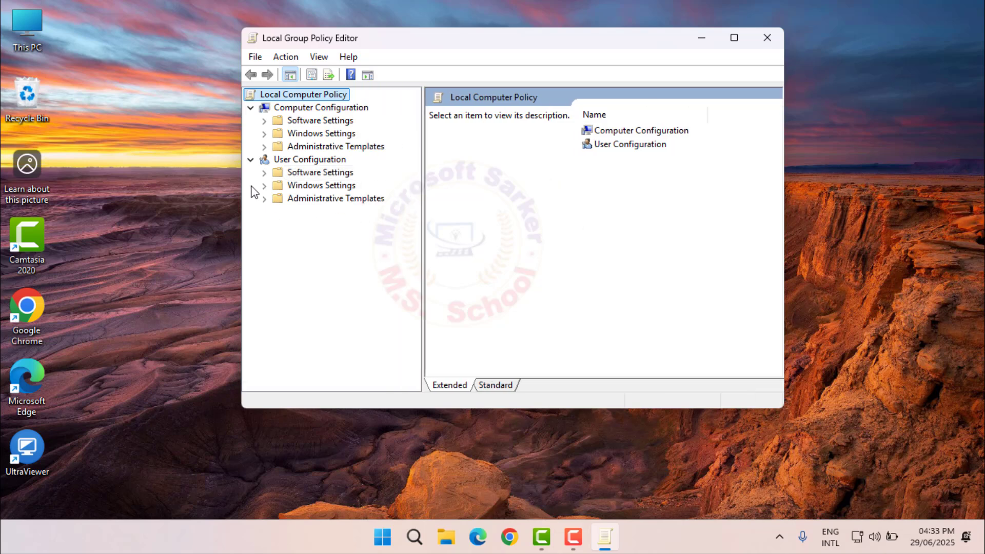
pyautogui.click(264, 134)
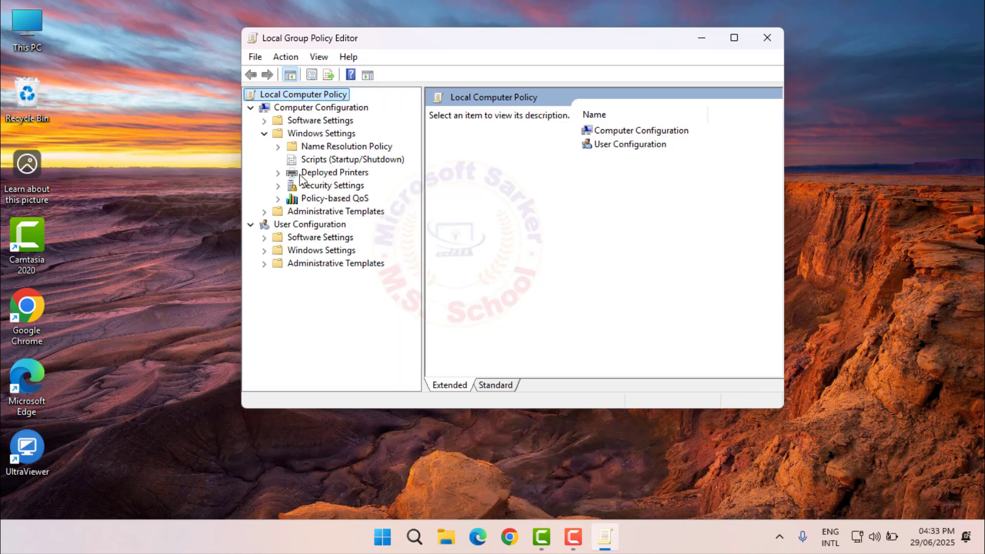
pyautogui.click(316, 186)
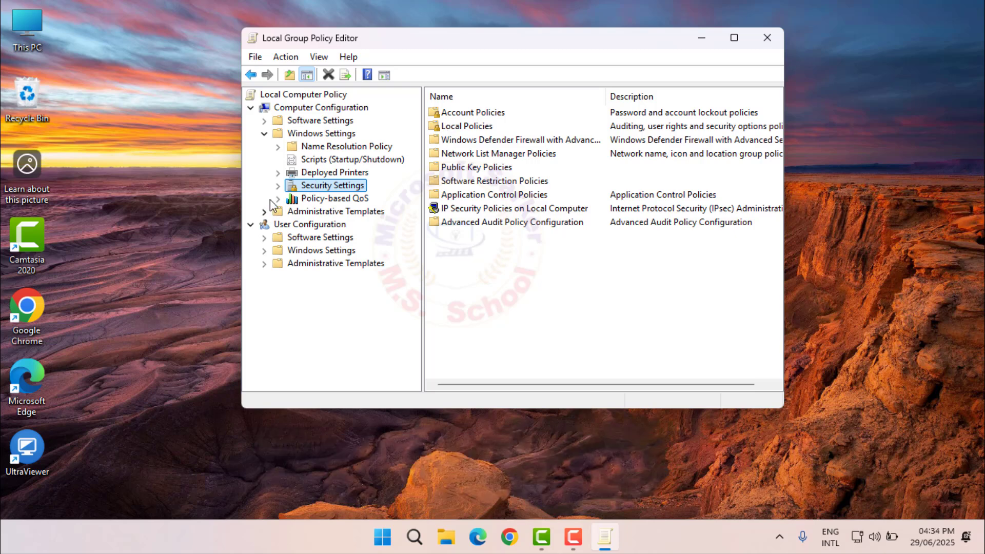
pyautogui.click(279, 186)
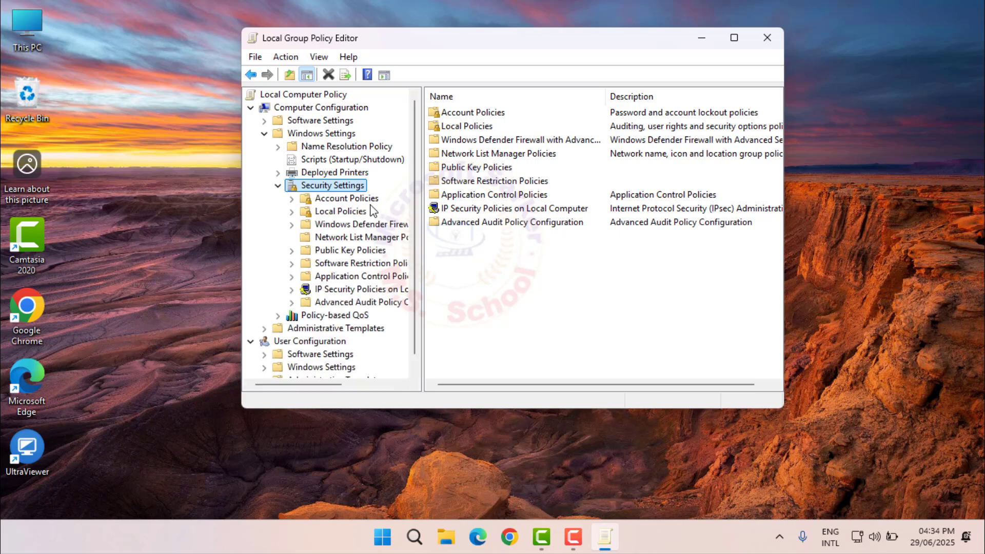
pyautogui.click(341, 211)
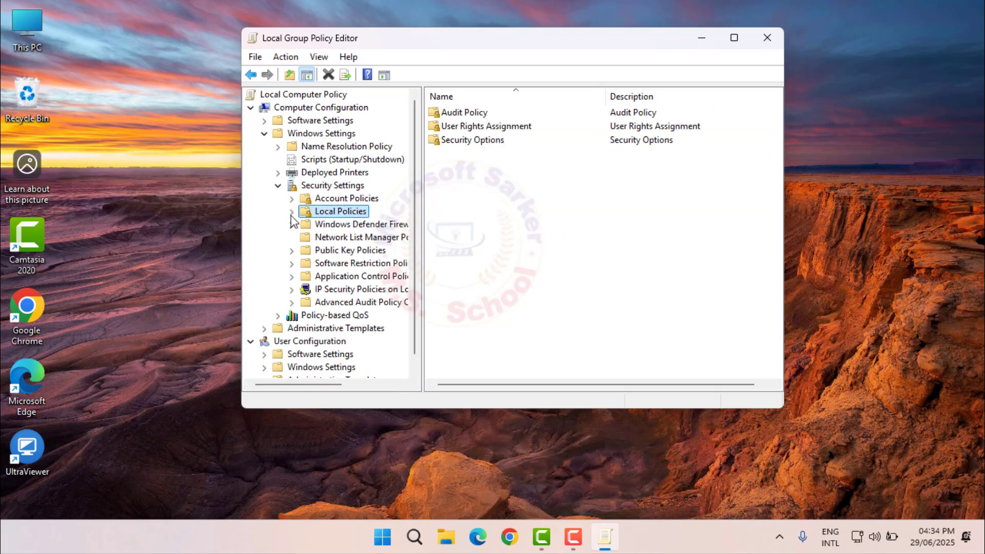
pyautogui.doubleClick(468, 145)
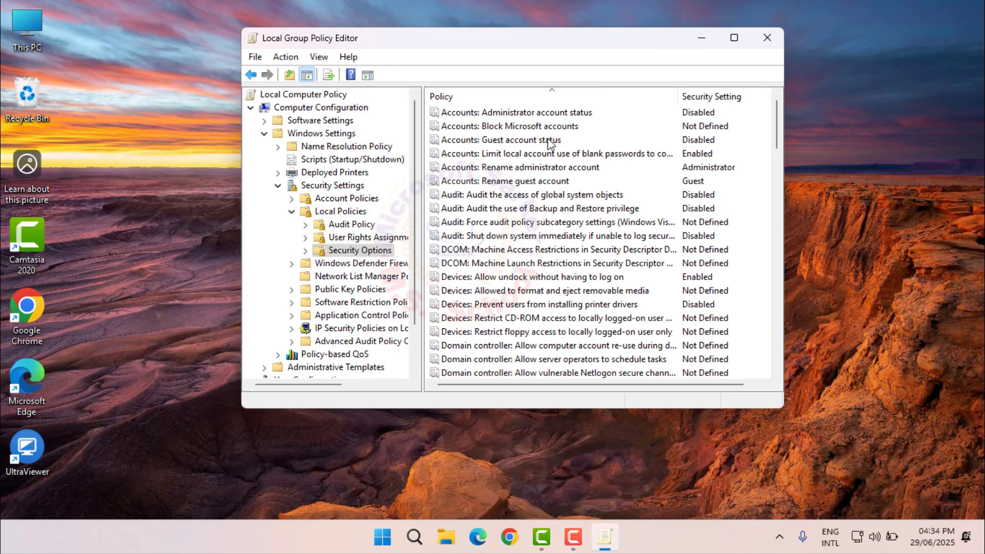
# Set 'Network access: Sharing and security model for local accounts' to Classic, apply, and close the editor.
pyautogui.click(510, 223)
pyautogui.scroll(-12, 510, 246)
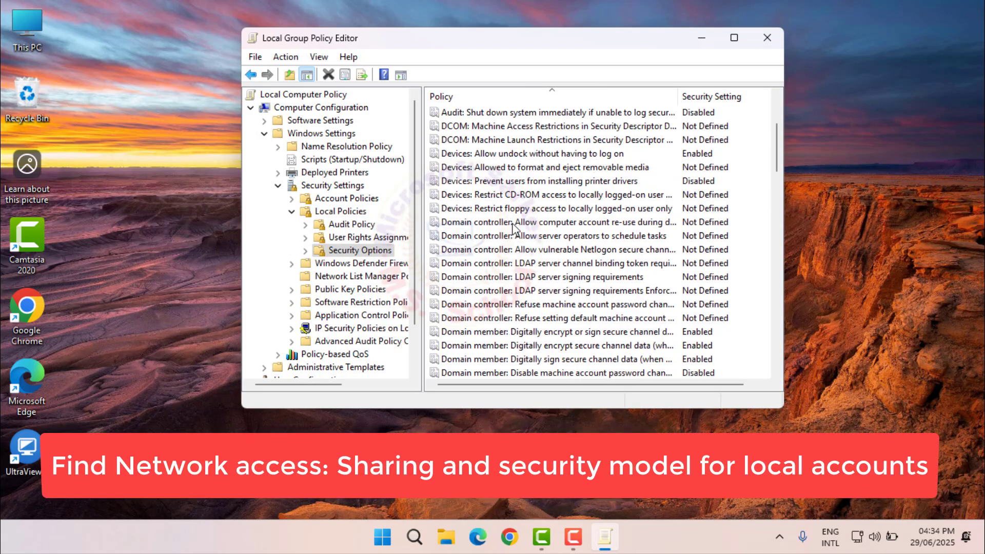
pyautogui.scroll(-6, 511, 281)
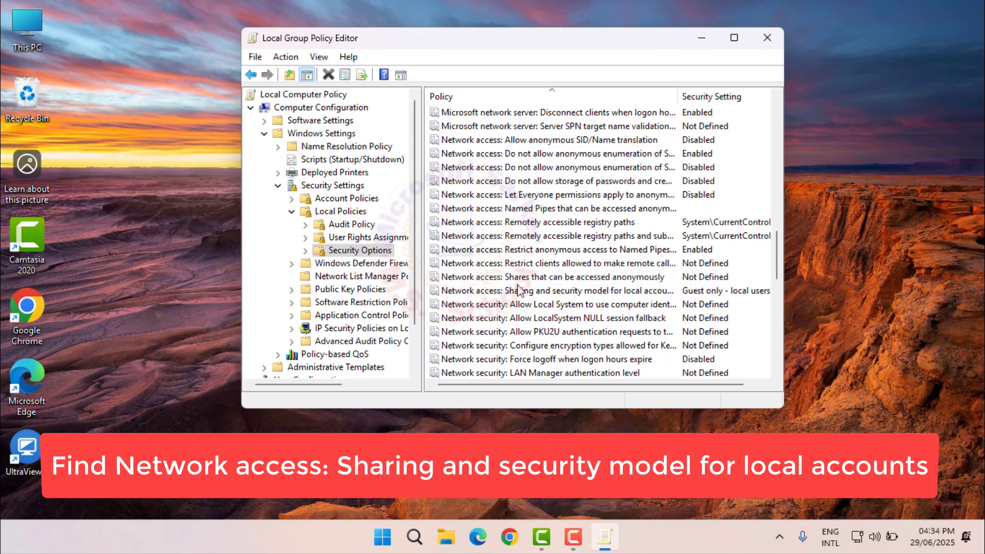
pyautogui.click(575, 293)
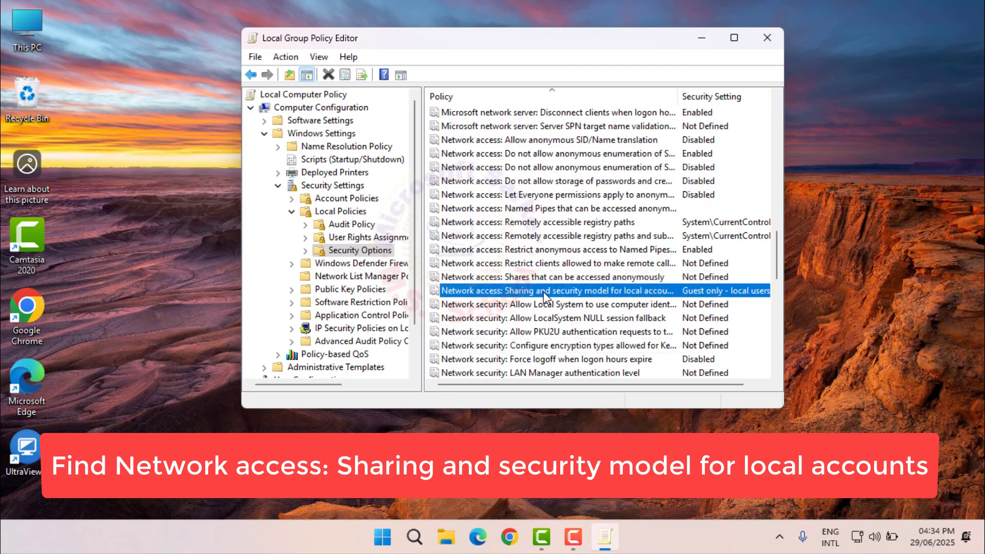
pyautogui.doubleClick(575, 294)
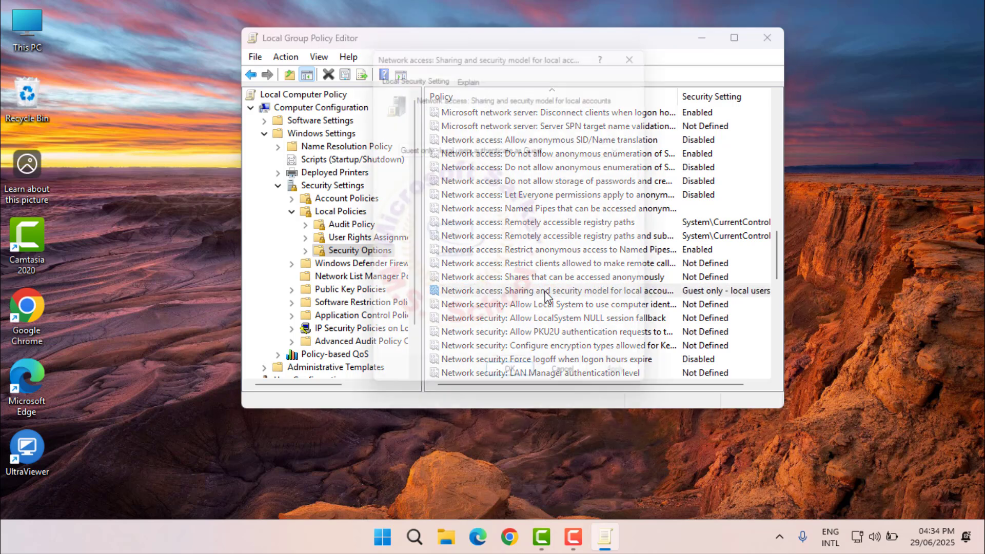
pyautogui.click(565, 147)
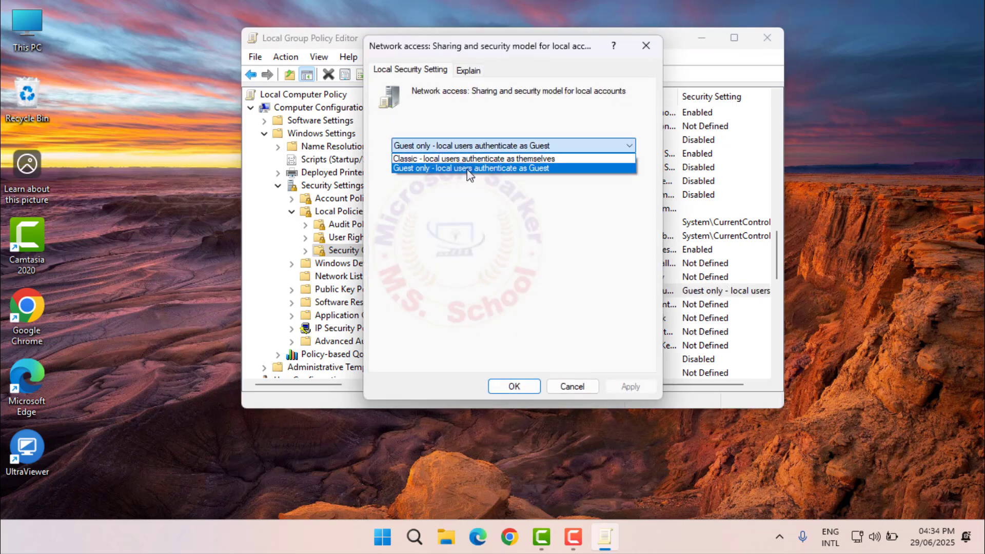
pyautogui.click(458, 159)
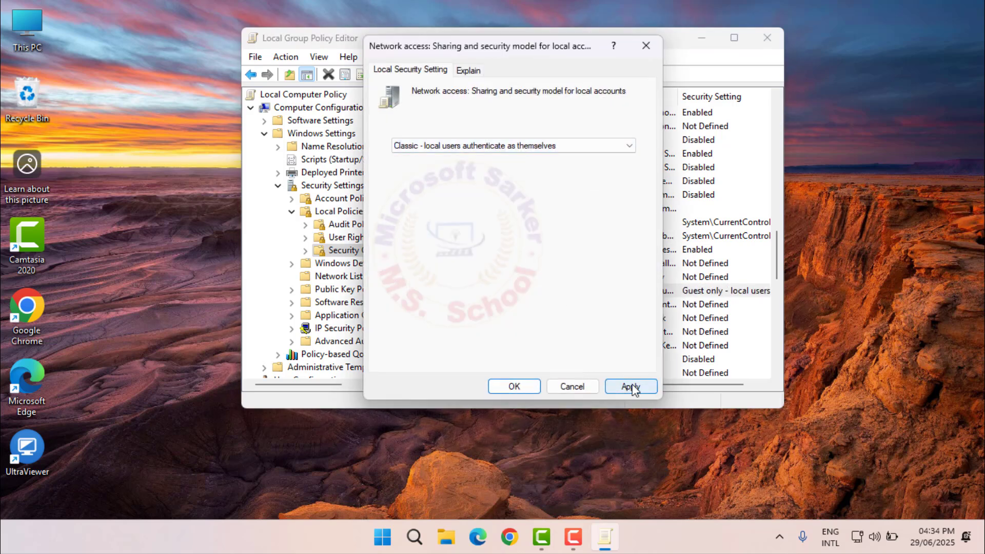
pyautogui.click(631, 387)
pyautogui.click(515, 387)
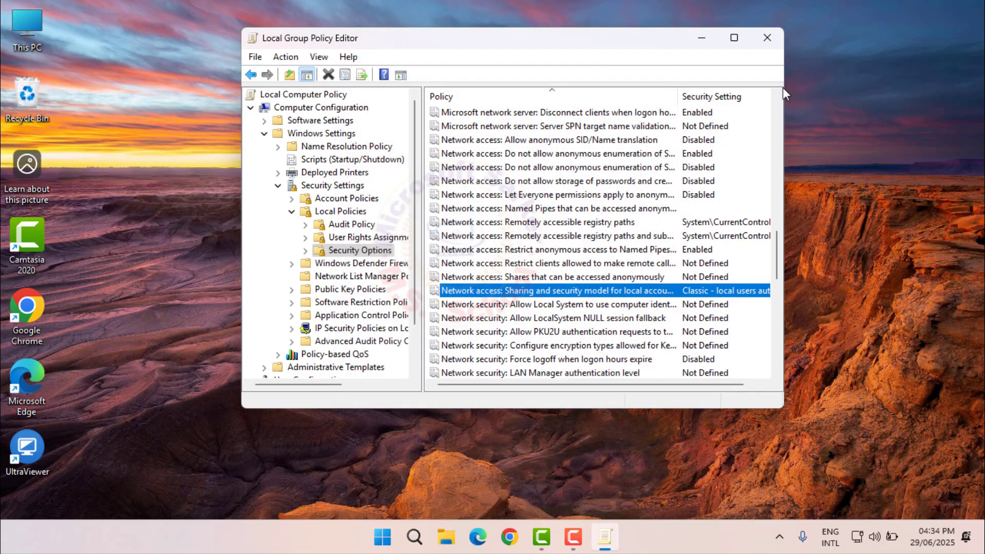
pyautogui.click(756, 41)
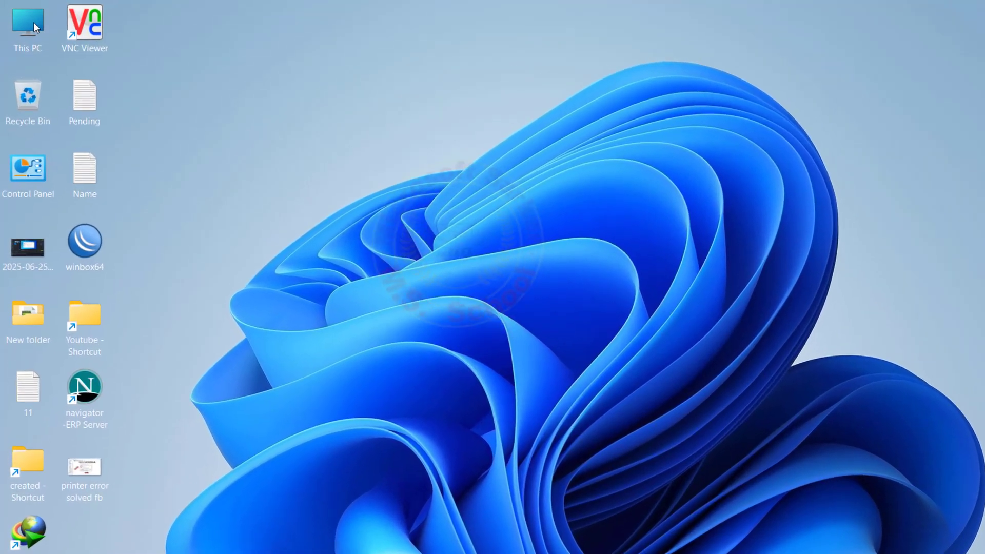
# Open This PC's properties to read the device name ITDept, cancel renaming, and close Settings.
pyautogui.rightClick(29, 20)
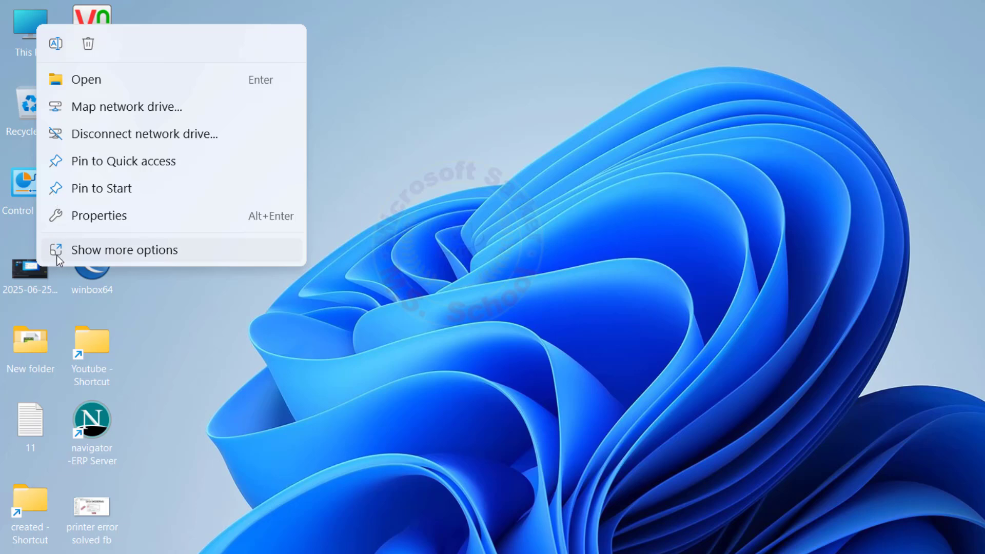
pyautogui.click(92, 257)
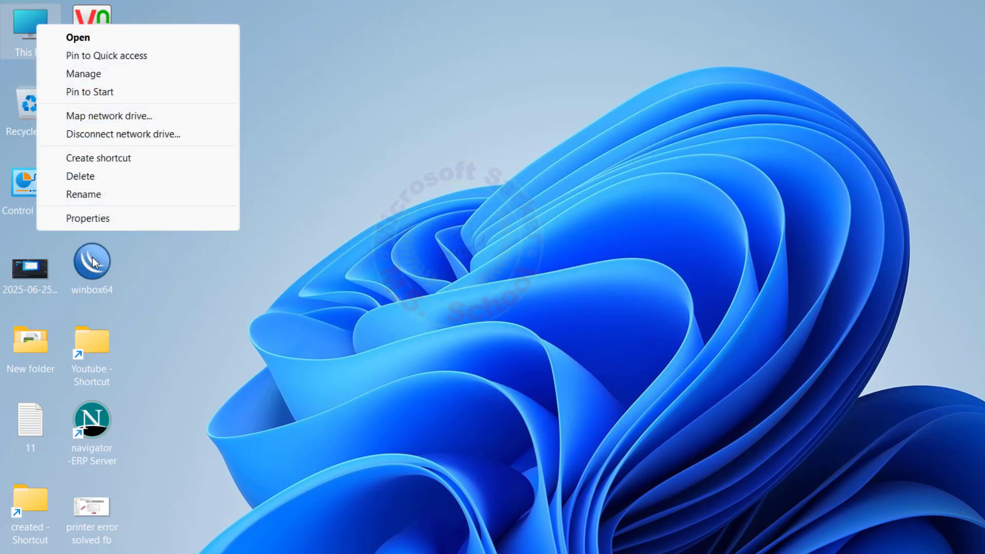
pyautogui.click(83, 218)
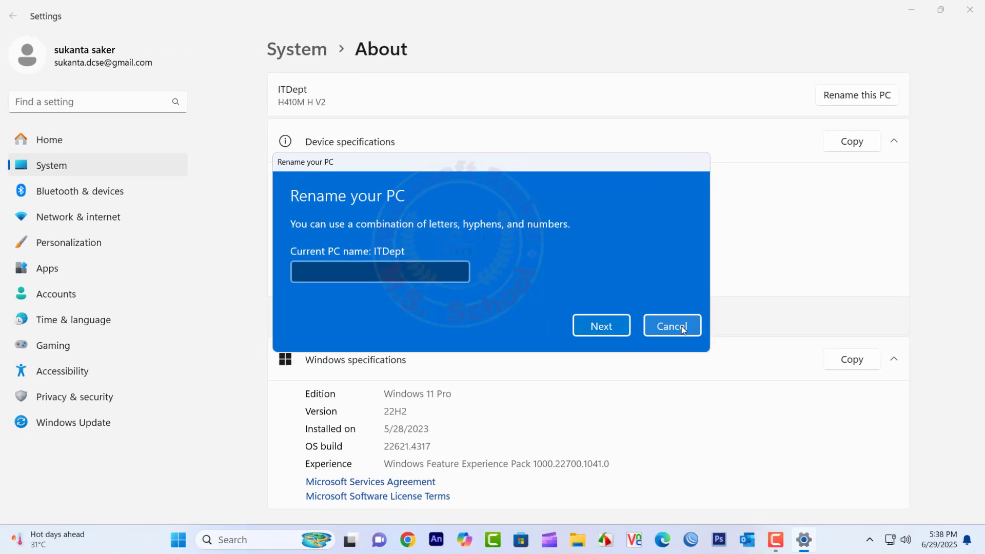
pyautogui.click(683, 330)
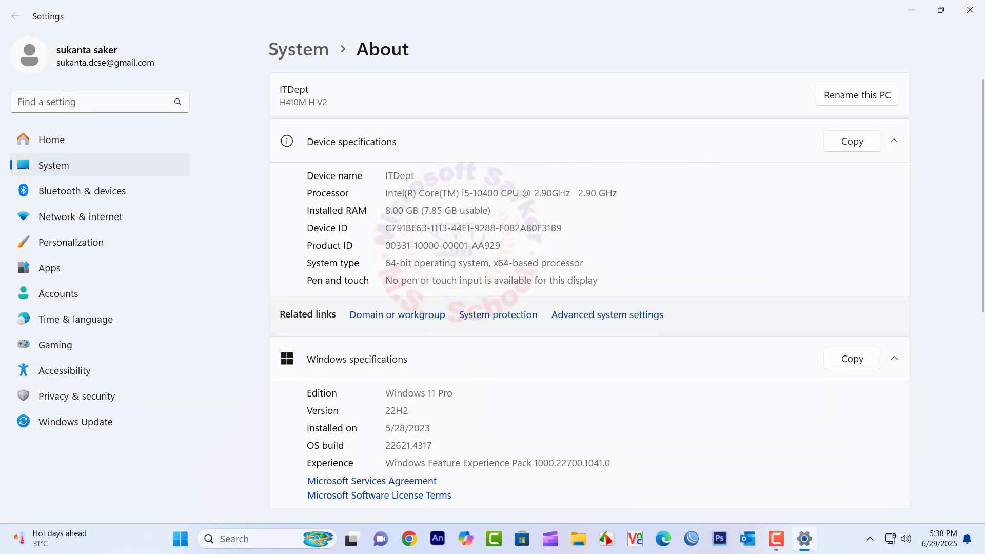
pyautogui.click(969, 9)
# Open Windows Security's Virus & threat protection settings, check that the protection toggles are off, and close it.
pyautogui.click(242, 539)
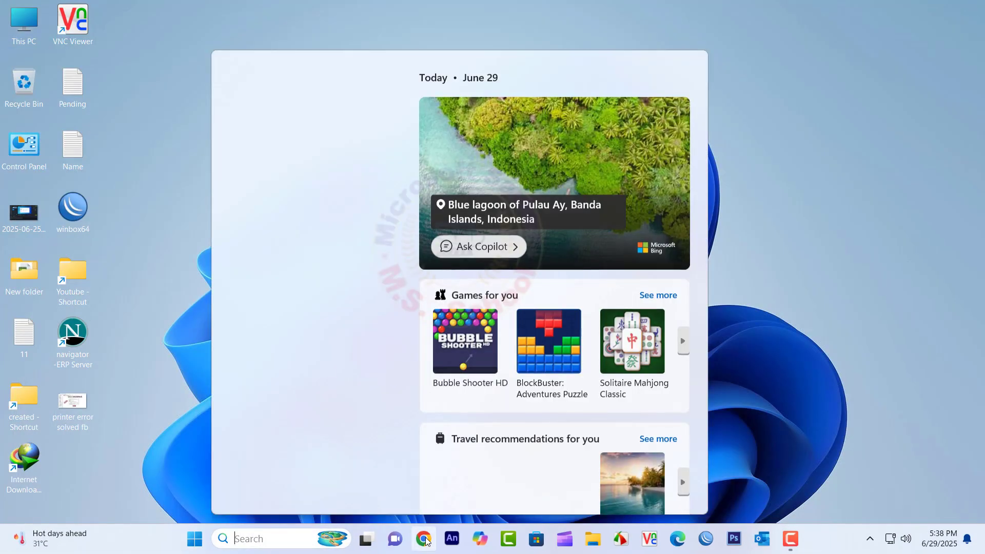
pyautogui.write('wind')
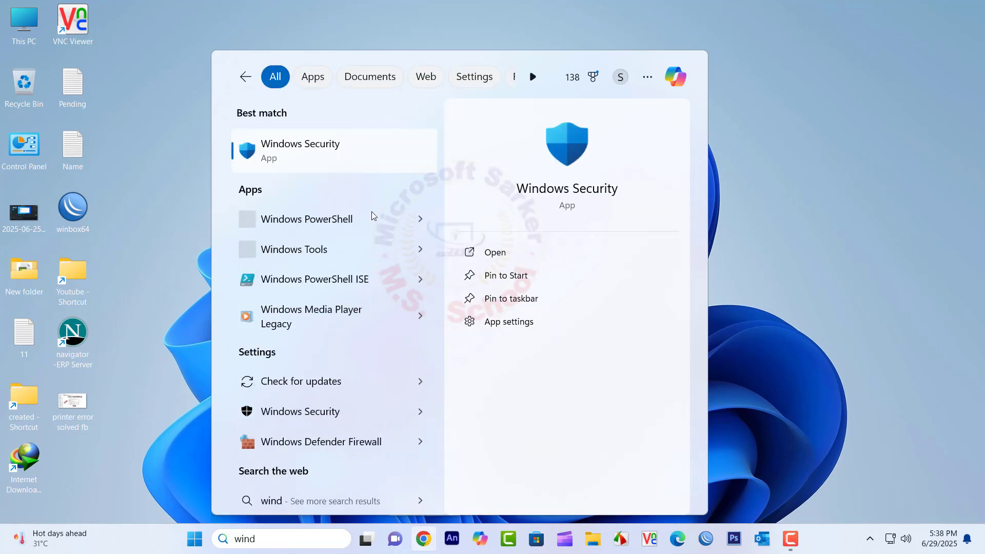
pyautogui.click(305, 154)
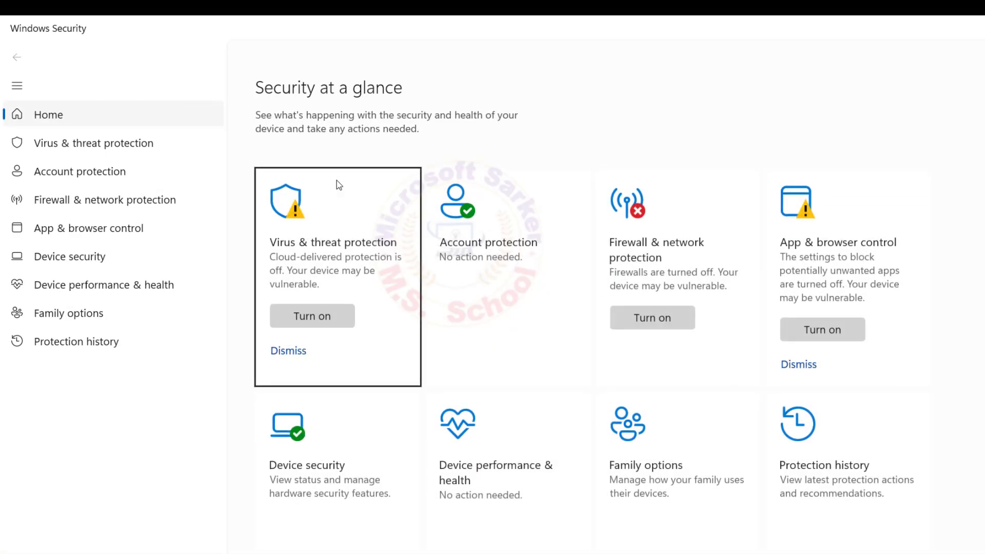
pyautogui.click(95, 146)
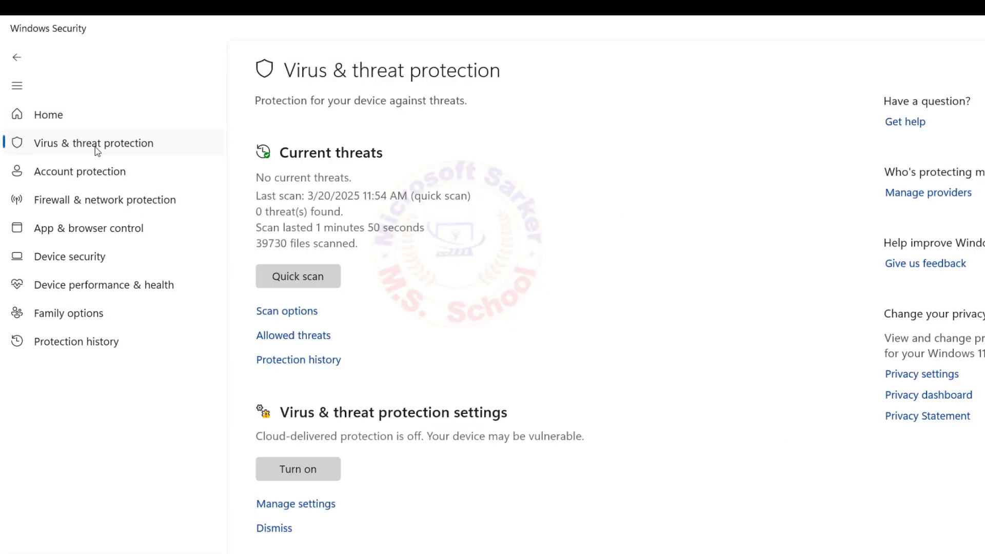
pyautogui.click(293, 507)
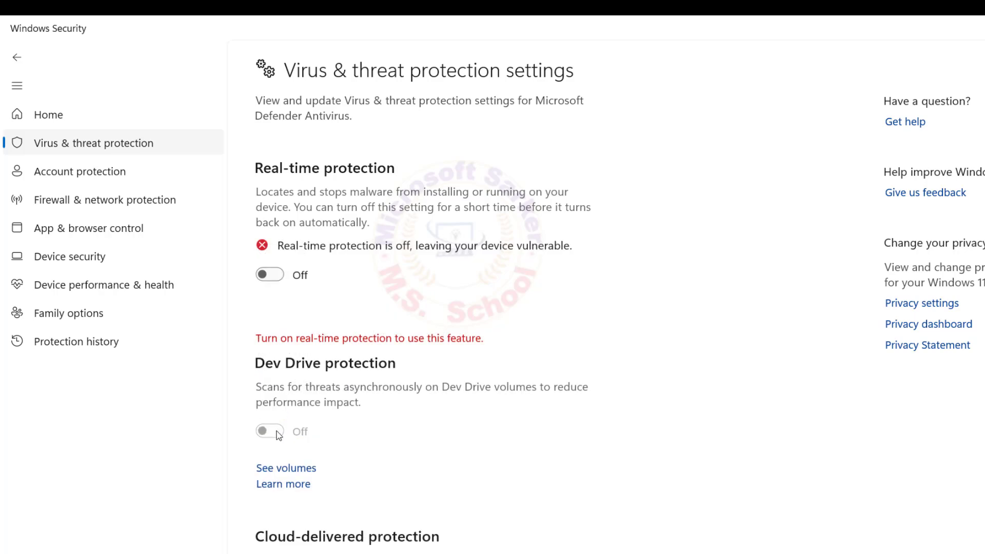
pyautogui.scroll(-5, 308, 370)
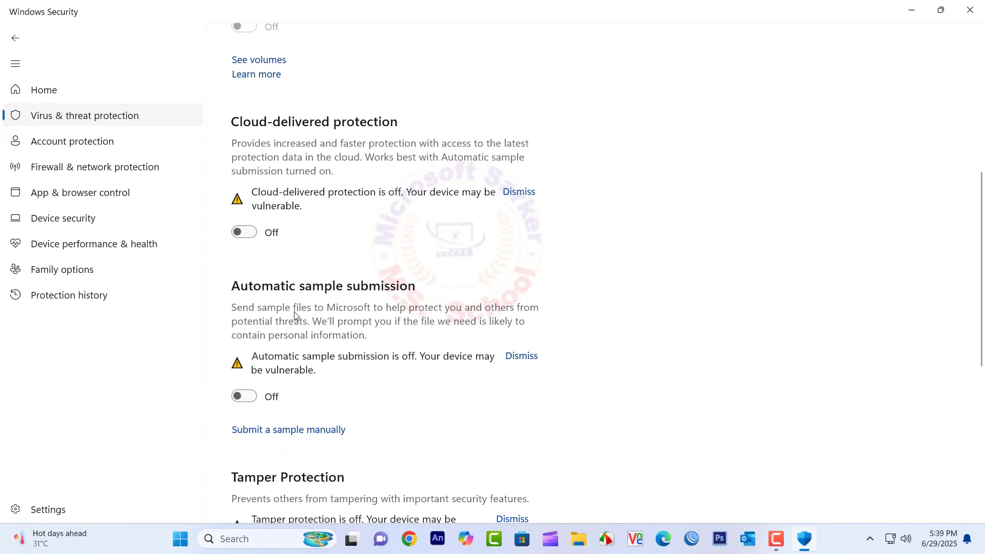
pyautogui.scroll(-5, 305, 334)
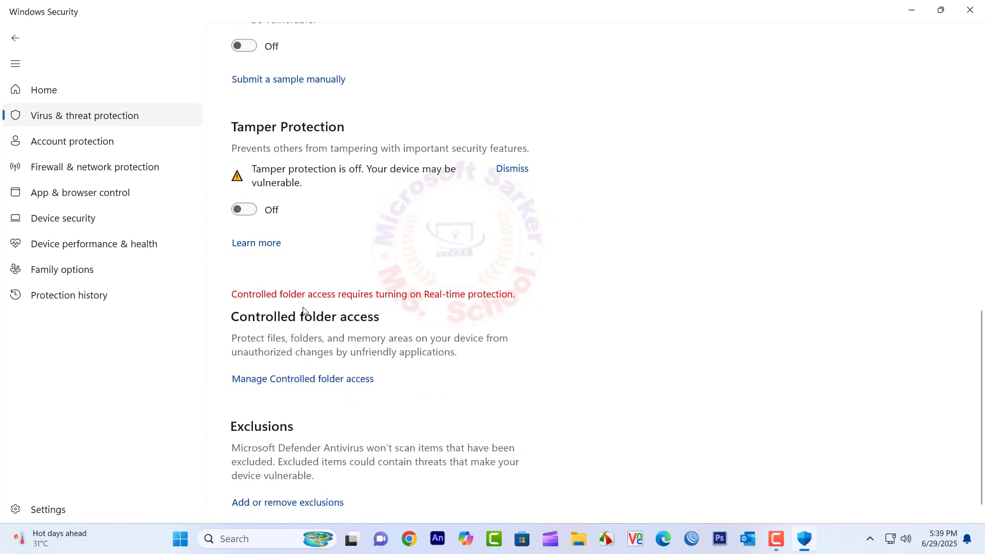
pyautogui.click(974, 7)
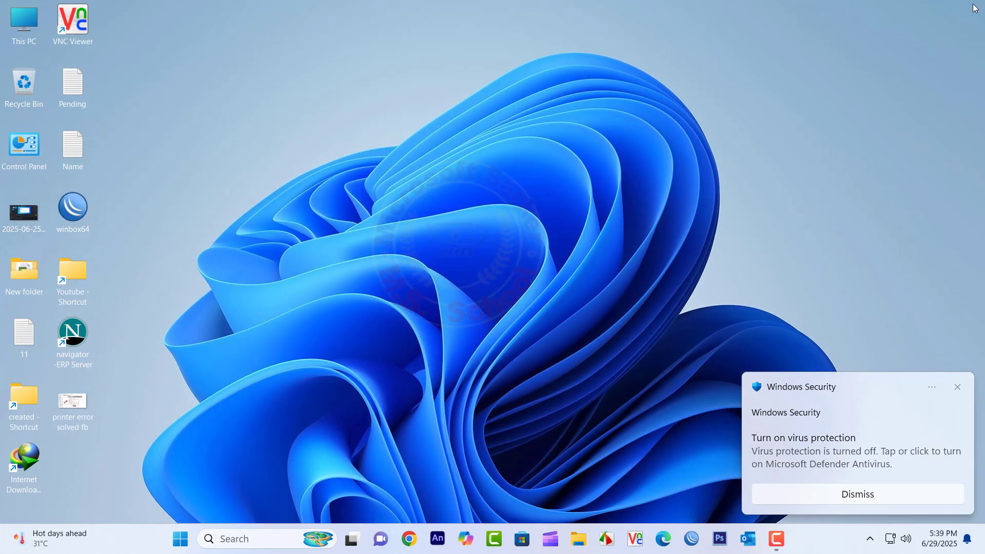
# Set Nearby sharing under System settings to Everyone nearby.
pyautogui.click(272, 543)
pyautogui.write('se')
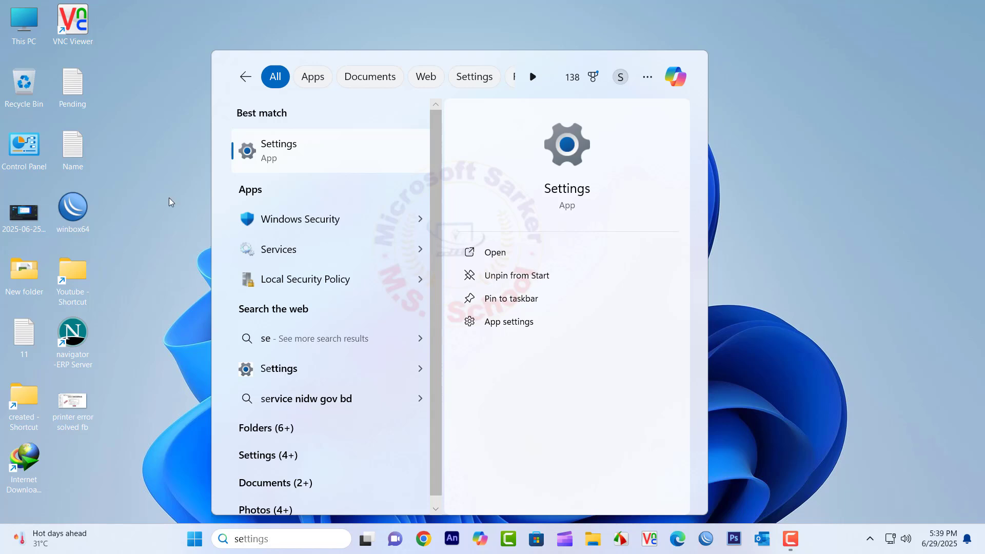
pyautogui.click(267, 154)
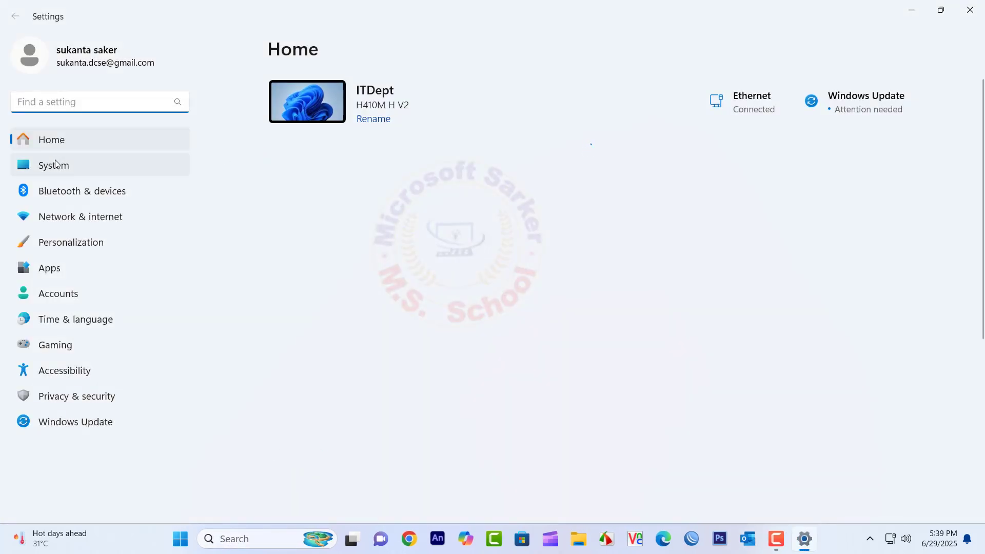
pyautogui.click(51, 168)
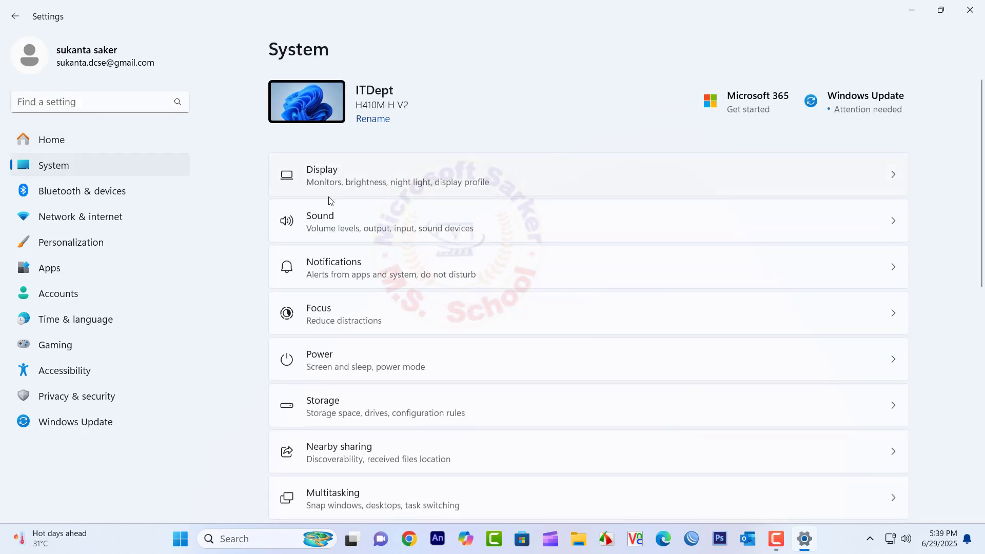
pyautogui.scroll(-2, 393, 219)
pyautogui.click(325, 310)
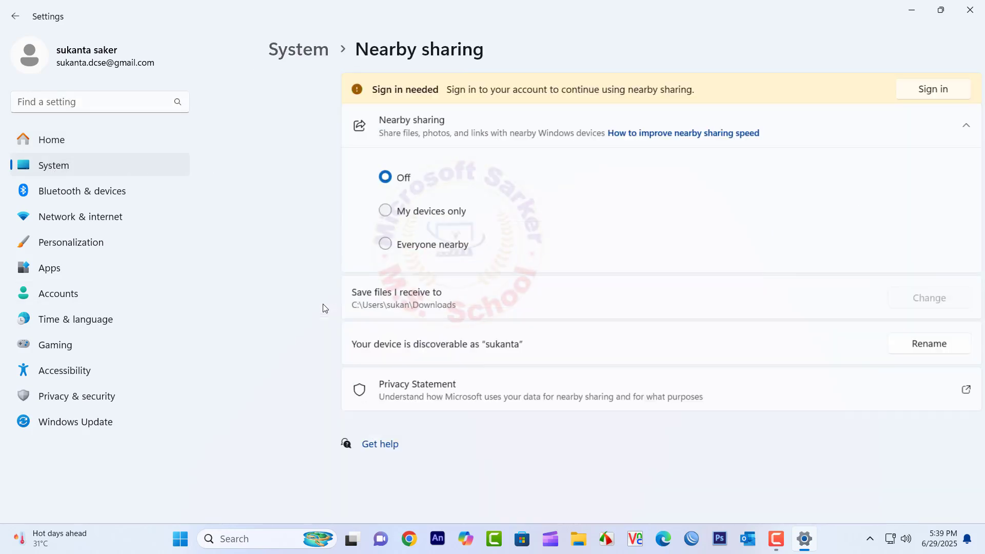
pyautogui.click(313, 249)
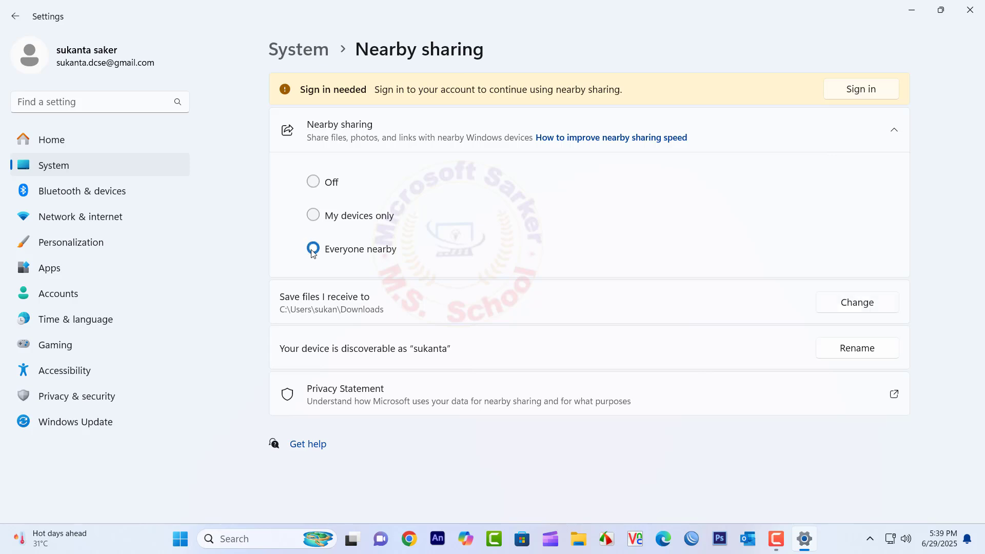
pyautogui.click(975, 8)
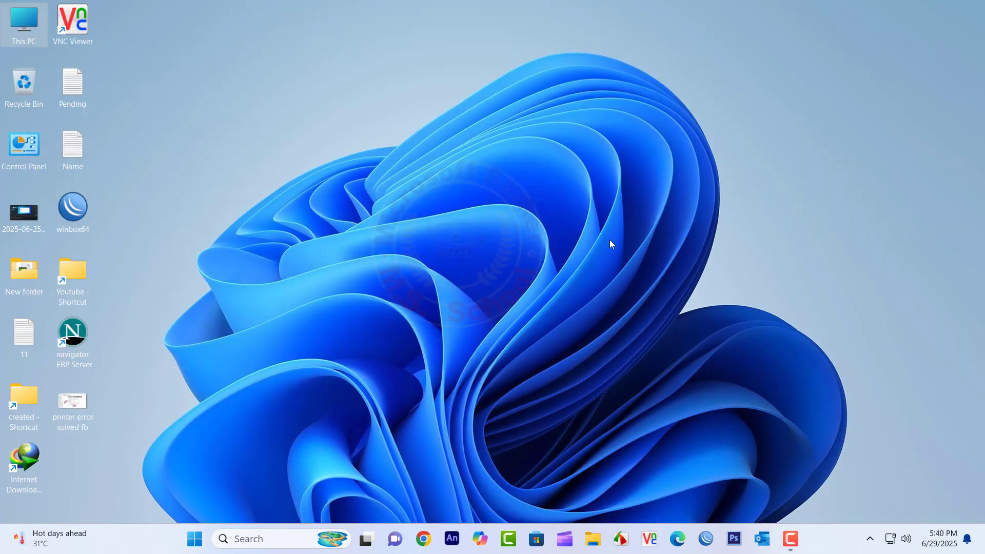
pyautogui.click(252, 541)
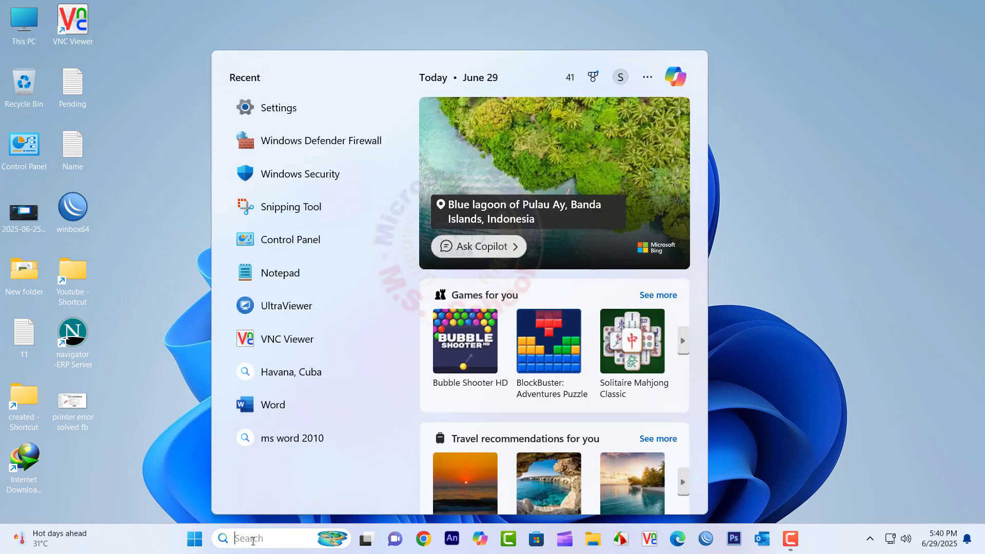
pyautogui.write('con')
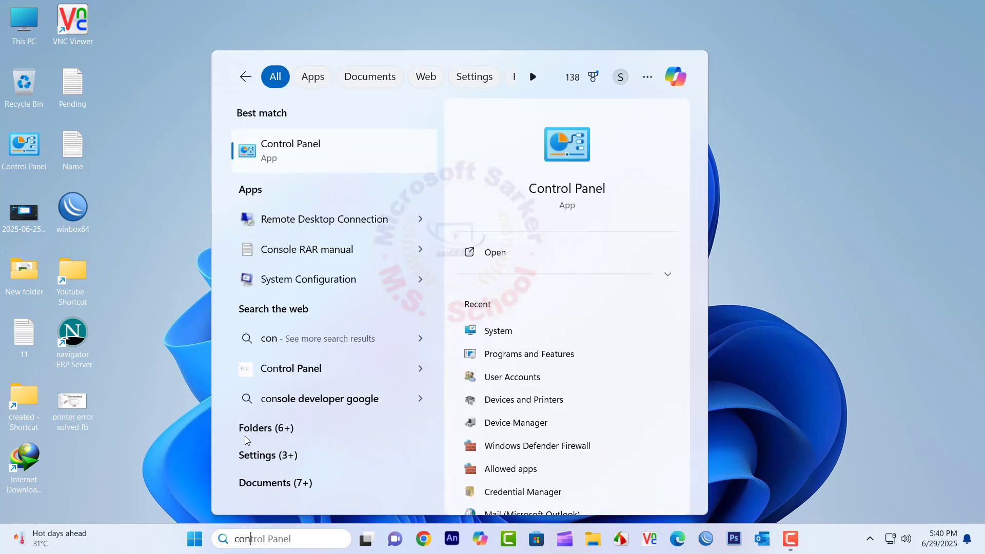
pyautogui.click(284, 155)
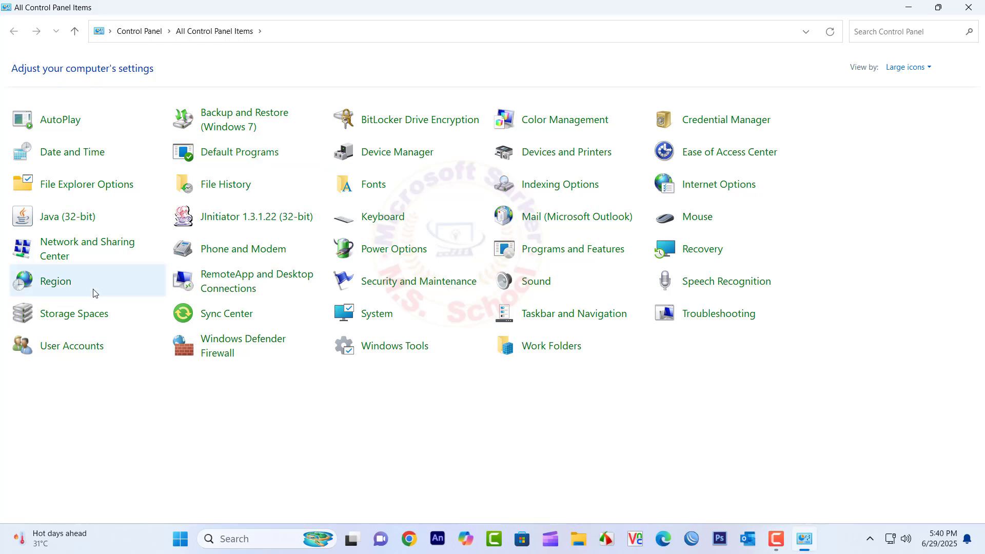
pyautogui.click(62, 252)
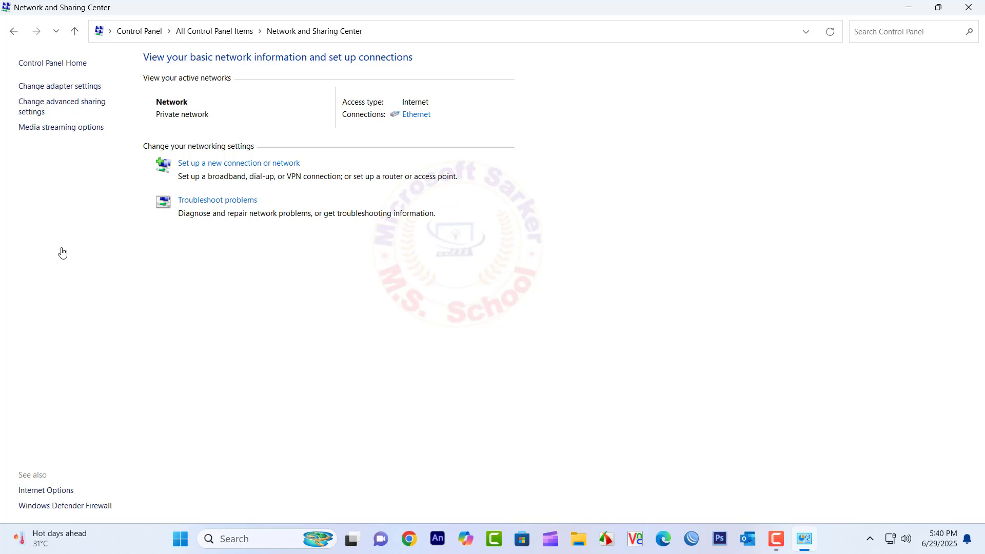
pyautogui.click(416, 116)
pyautogui.click(420, 375)
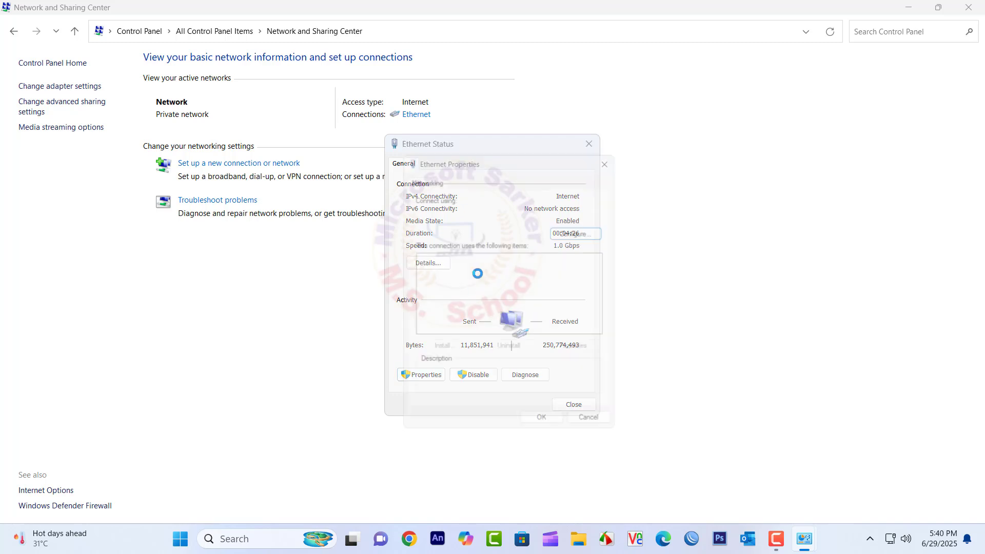
pyautogui.click(528, 291)
pyautogui.doubleClick(529, 293)
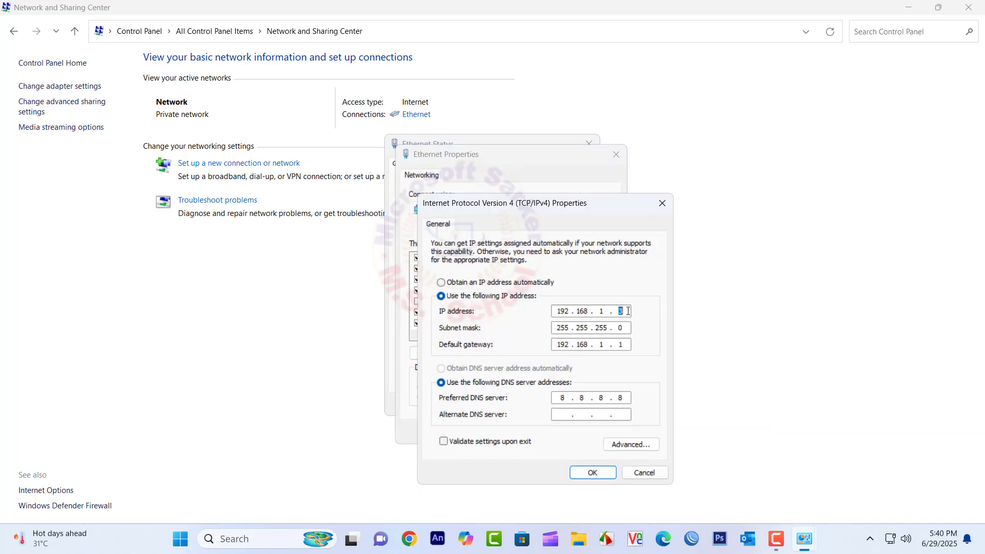
pyautogui.click(645, 473)
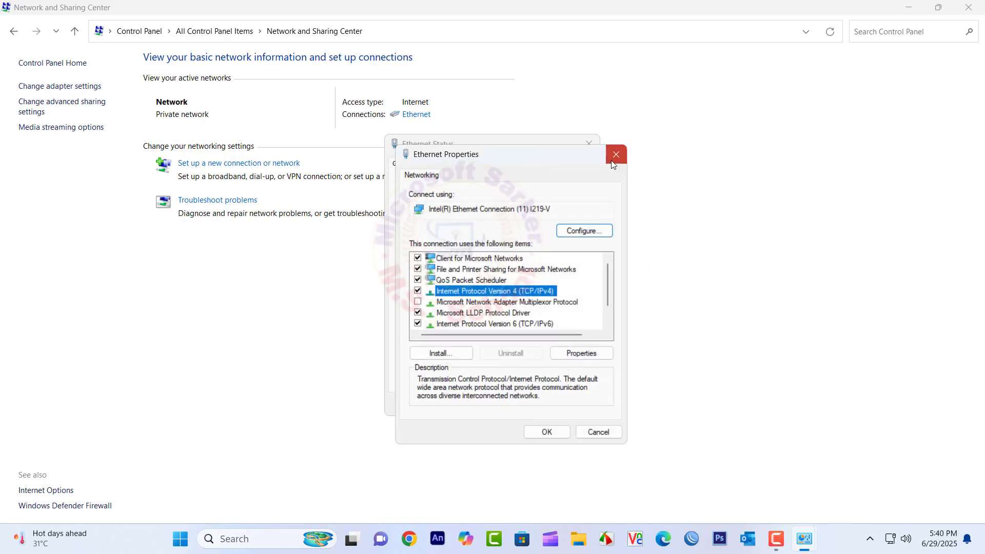
pyautogui.click(614, 163)
pyautogui.click(589, 147)
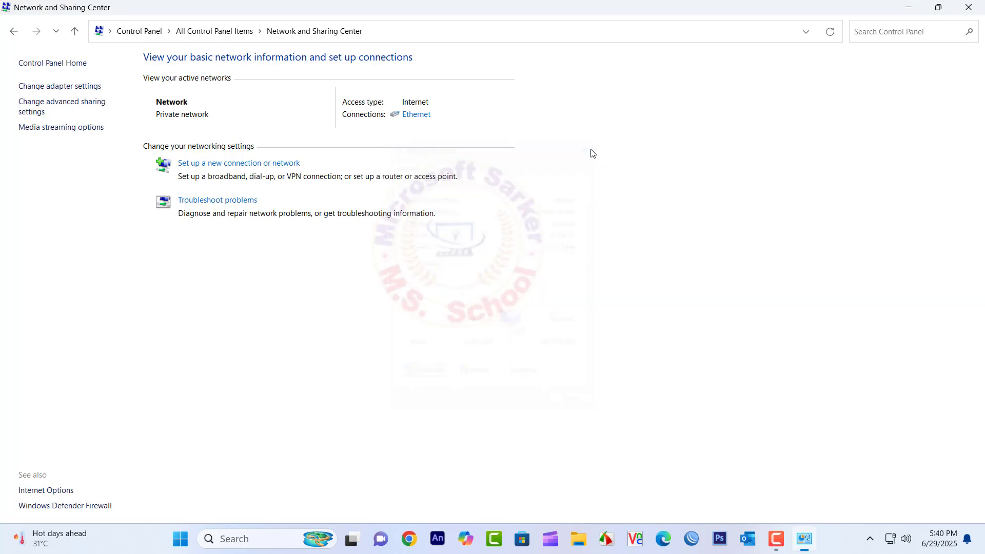
pyautogui.click(973, 9)
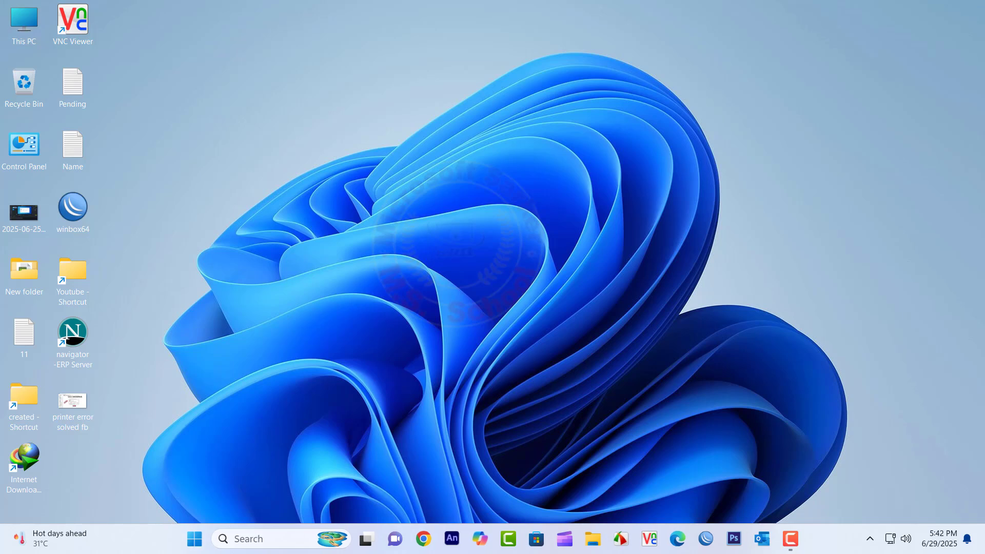
# Open Settings and go to Network & internet > Advanced network settings > Advanced sharing settings.
pyautogui.click(245, 538)
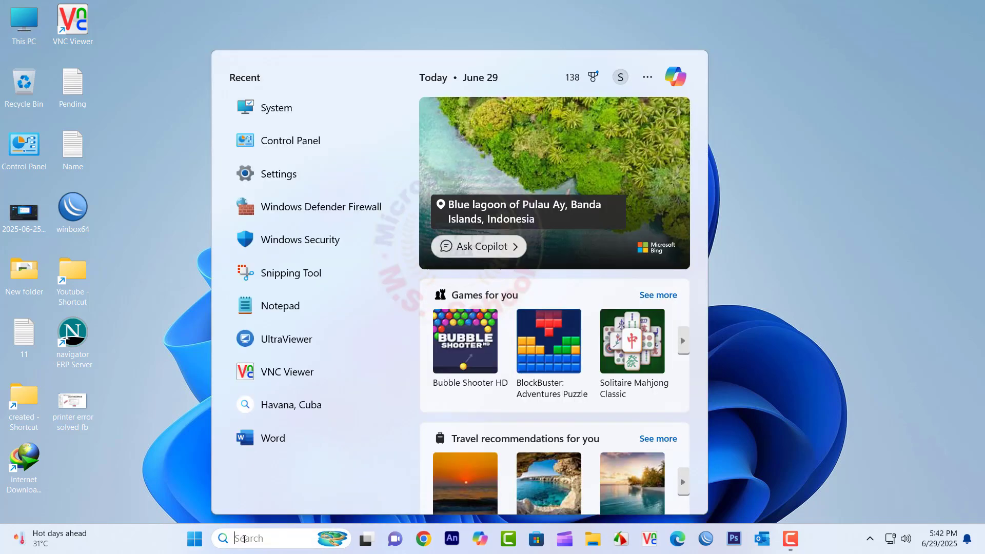
pyautogui.write('s')
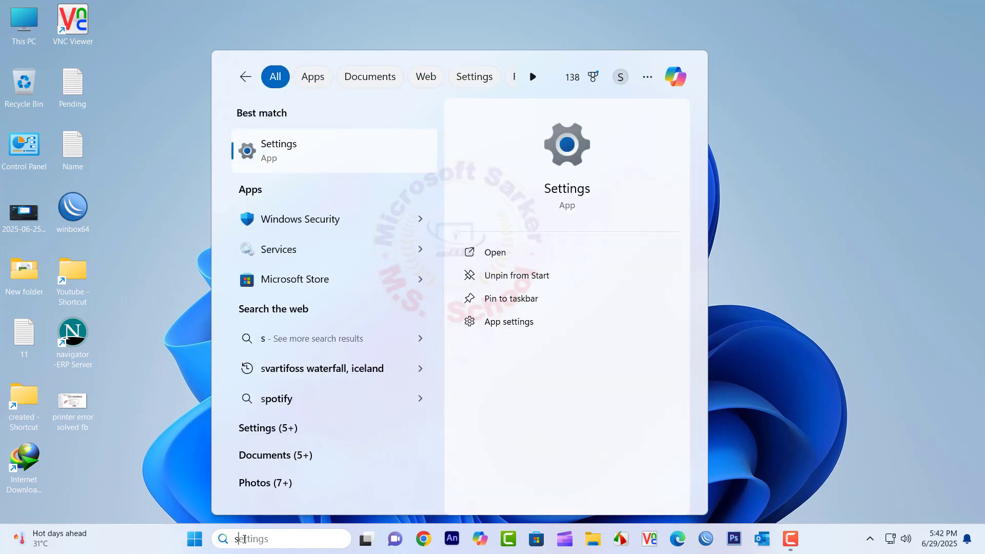
pyautogui.click(276, 154)
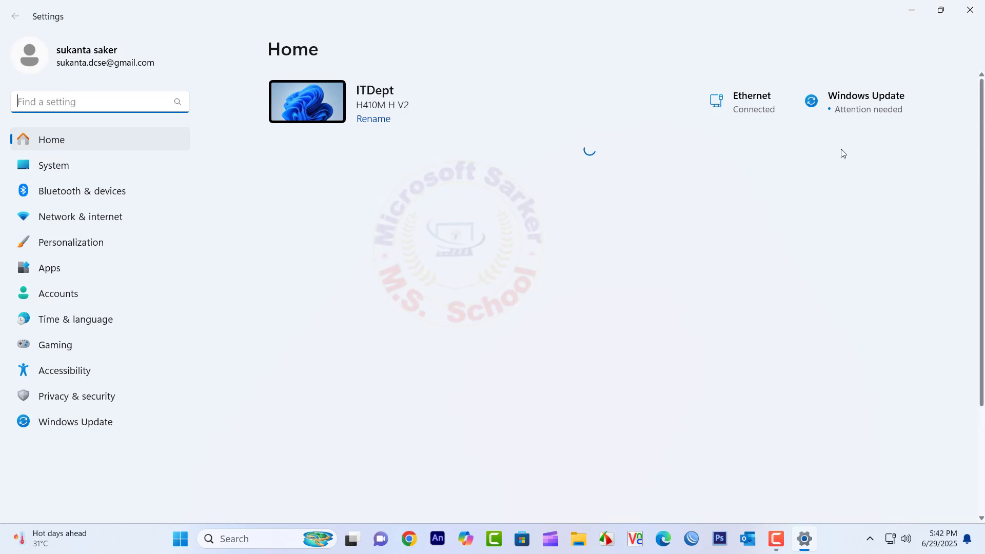
pyautogui.click(93, 225)
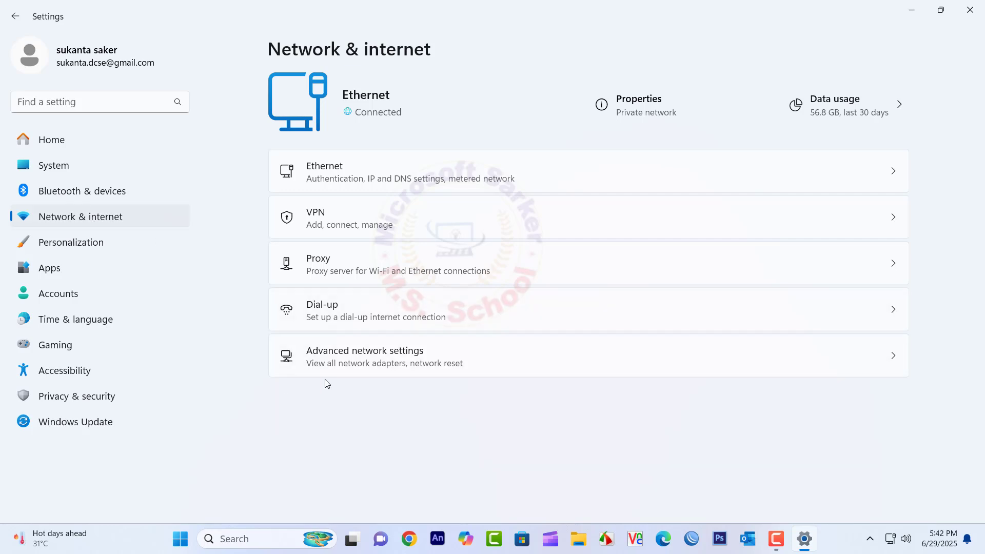
pyautogui.click(371, 359)
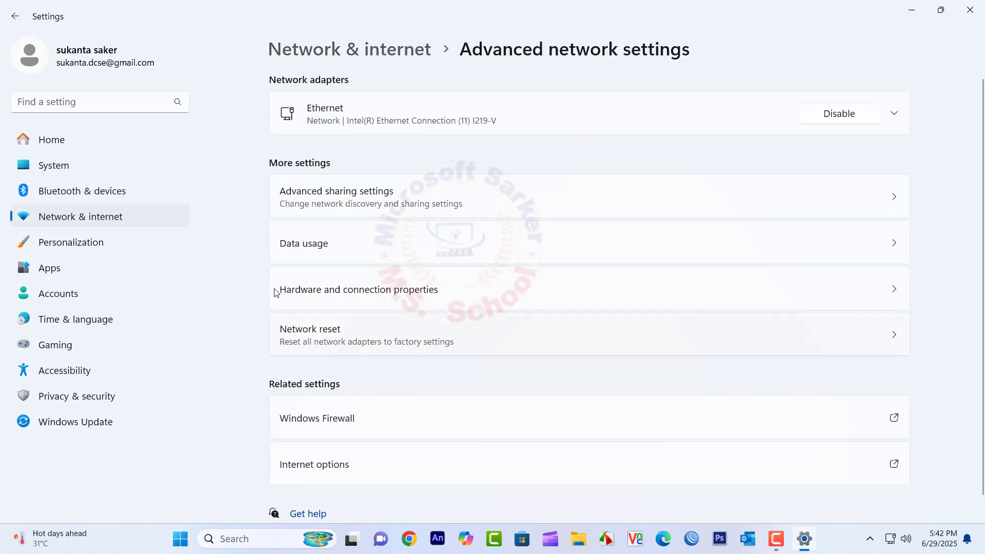
pyautogui.click(367, 200)
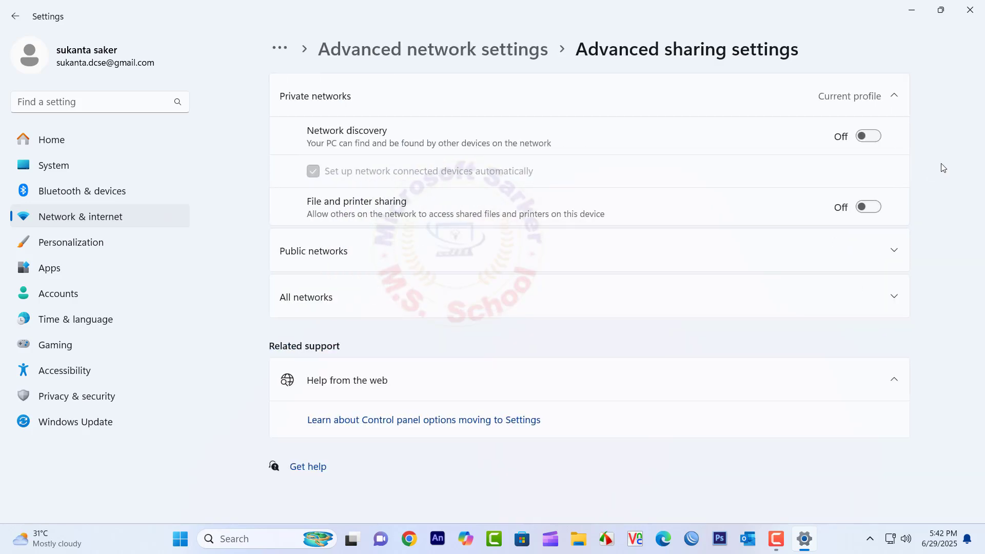
# Turn on private discovery and file sharing and public discovery, and turn off password-protected sharing.
pyautogui.click(870, 140)
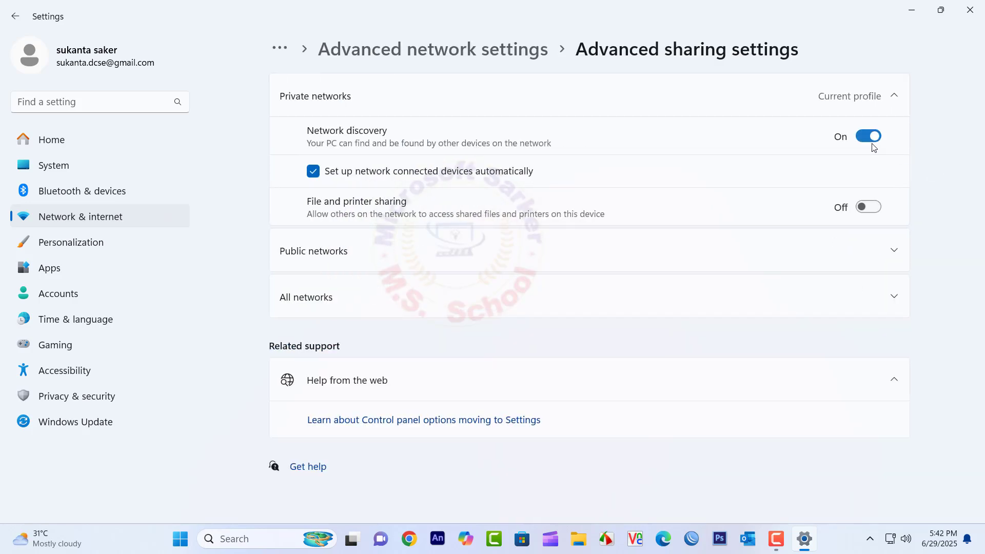
pyautogui.click(870, 207)
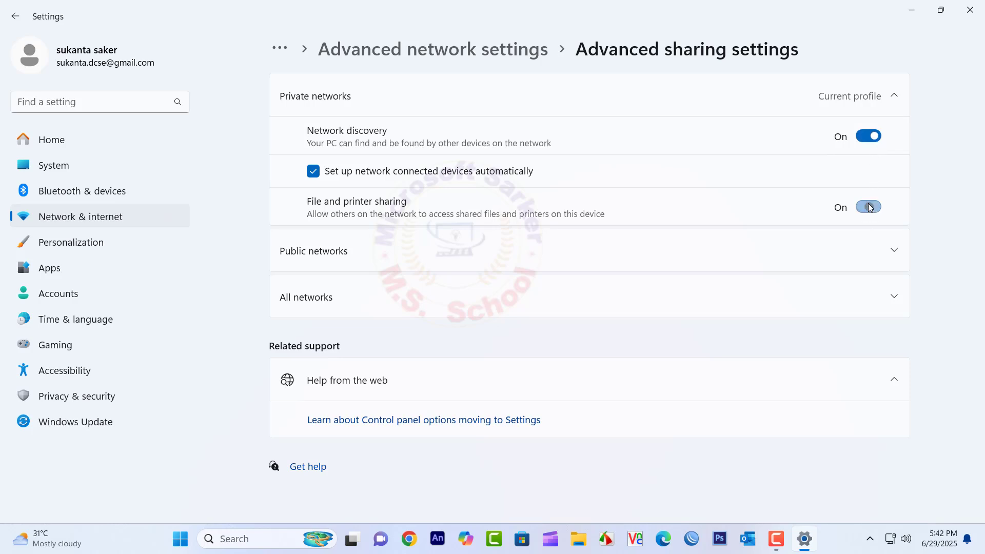
pyautogui.click(894, 251)
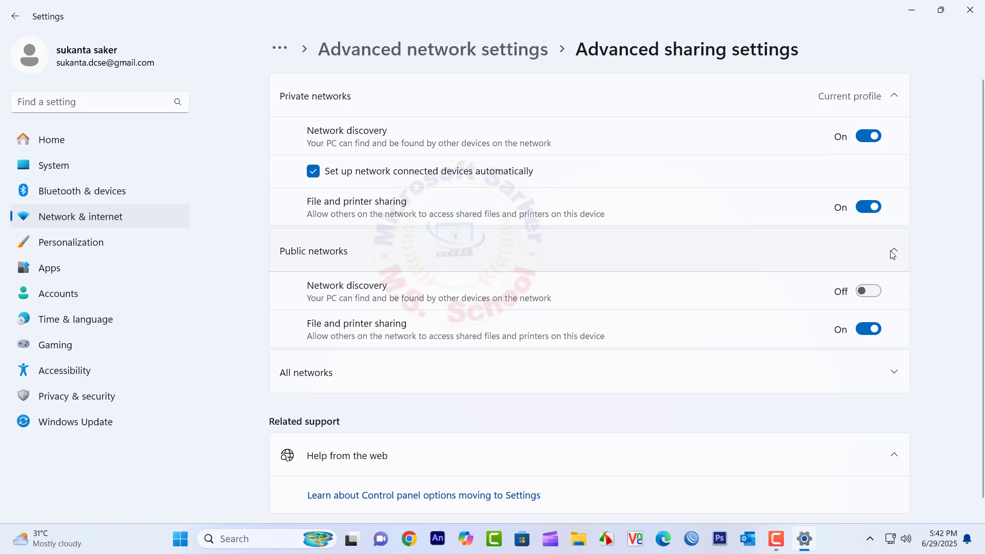
pyautogui.click(874, 292)
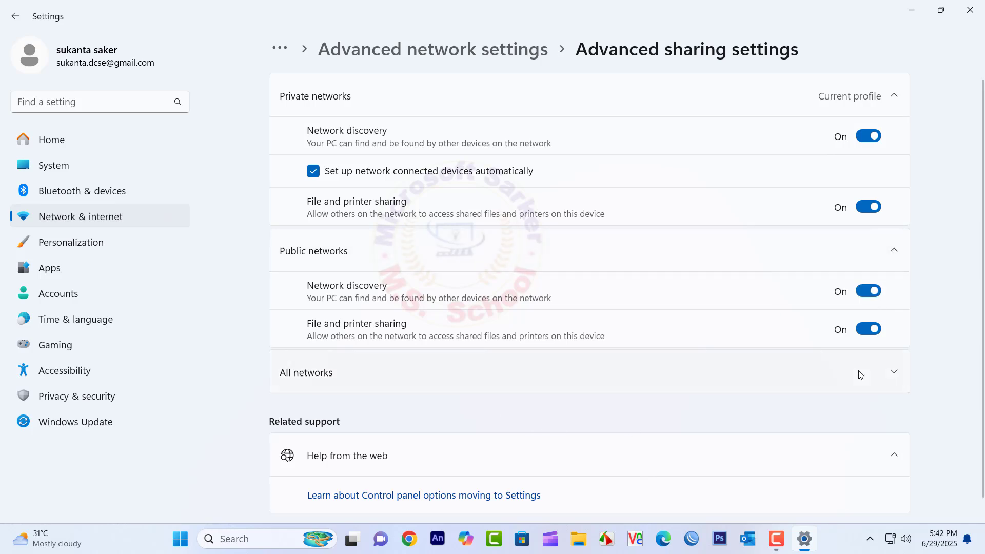
pyautogui.click(890, 372)
pyautogui.scroll(-3, 878, 359)
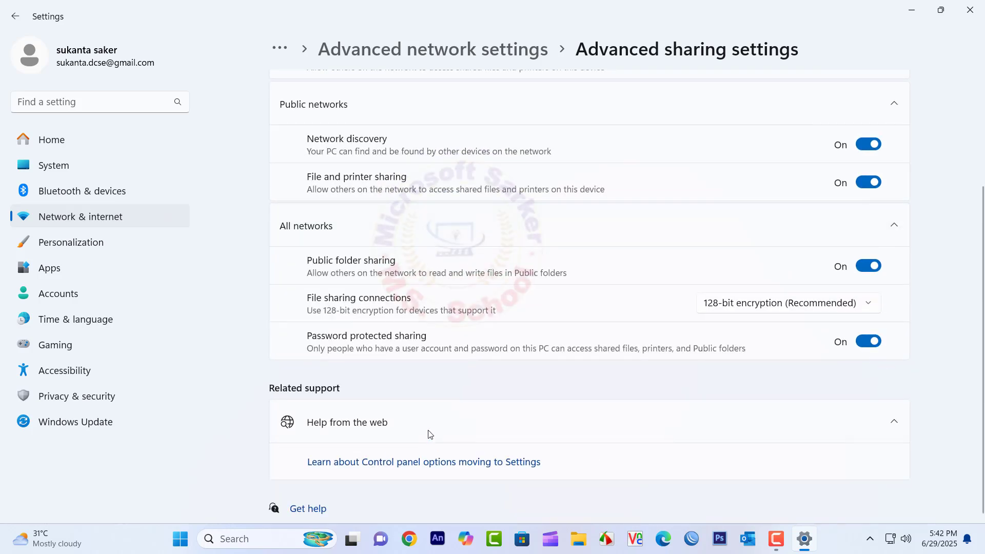
pyautogui.click(871, 341)
pyautogui.scroll(3, 924, 264)
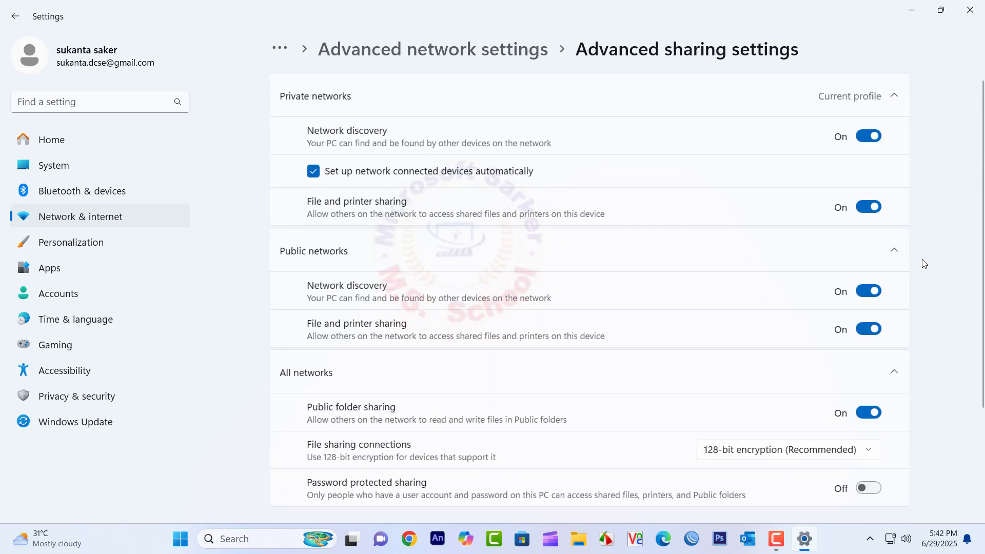
pyautogui.click(980, 14)
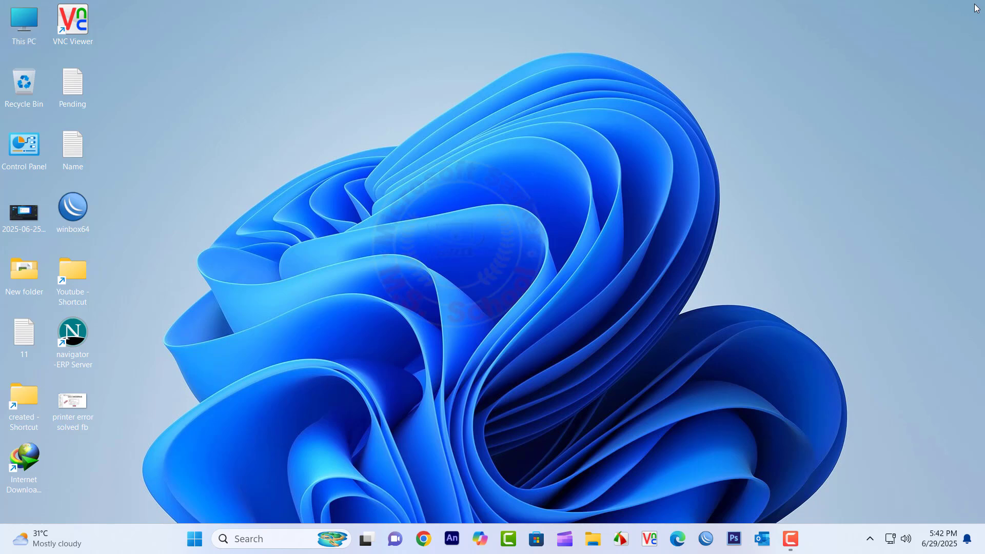
# Launch gpedit.msc from the Run box and navigate to Local Policies > Security Options.
pyautogui.press('super+r')
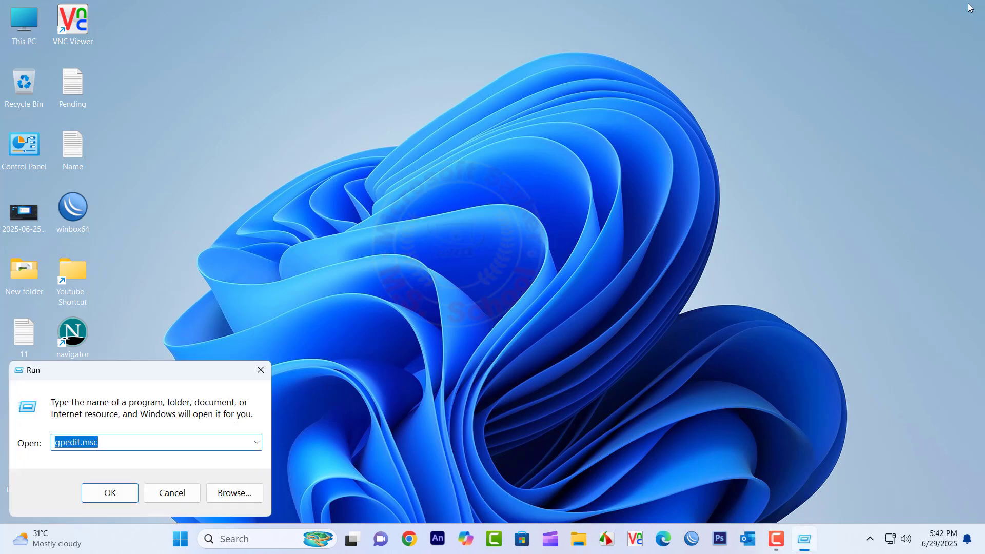
pyautogui.write('gp')
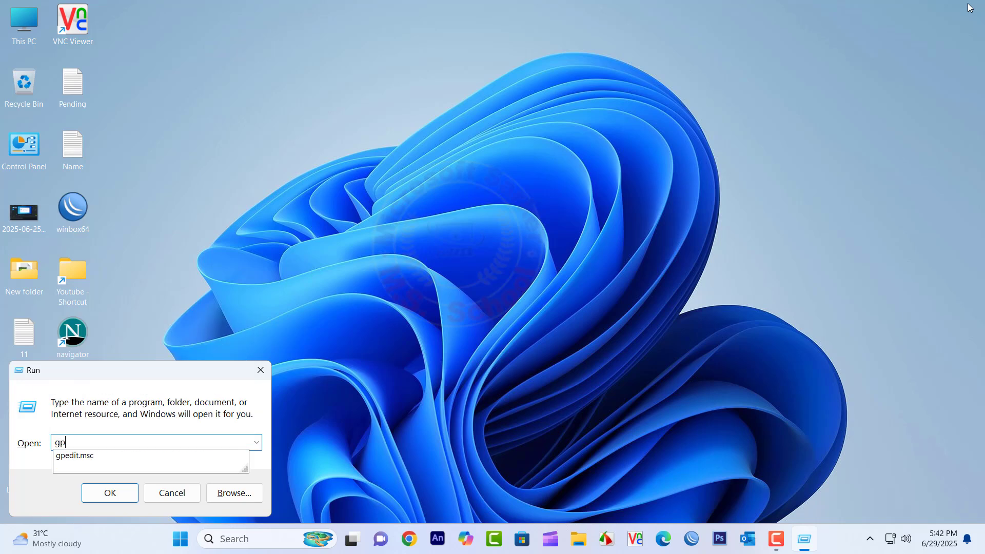
pyautogui.press('Down')
pyautogui.press('Return')
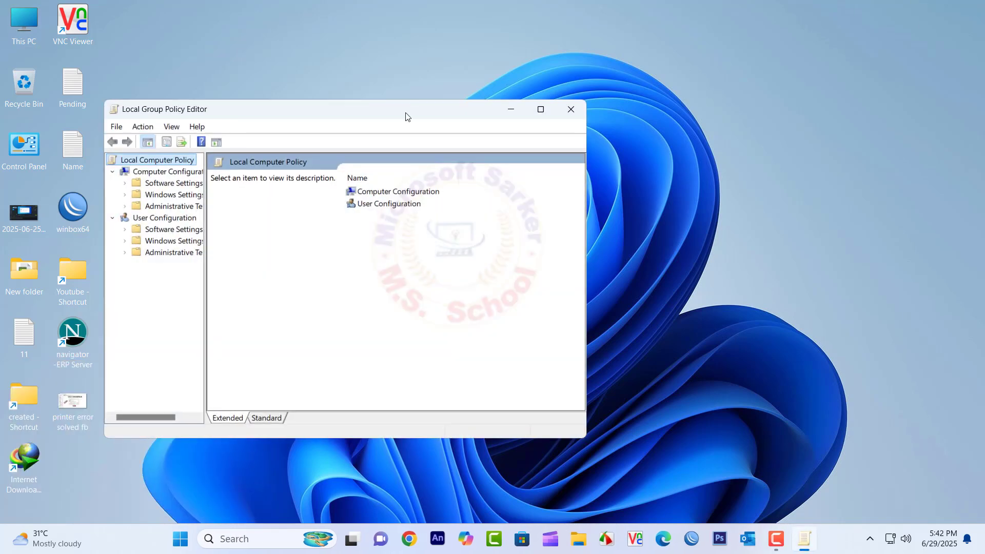
pyautogui.moveTo(405, 115); pyautogui.dragTo(453, 33)
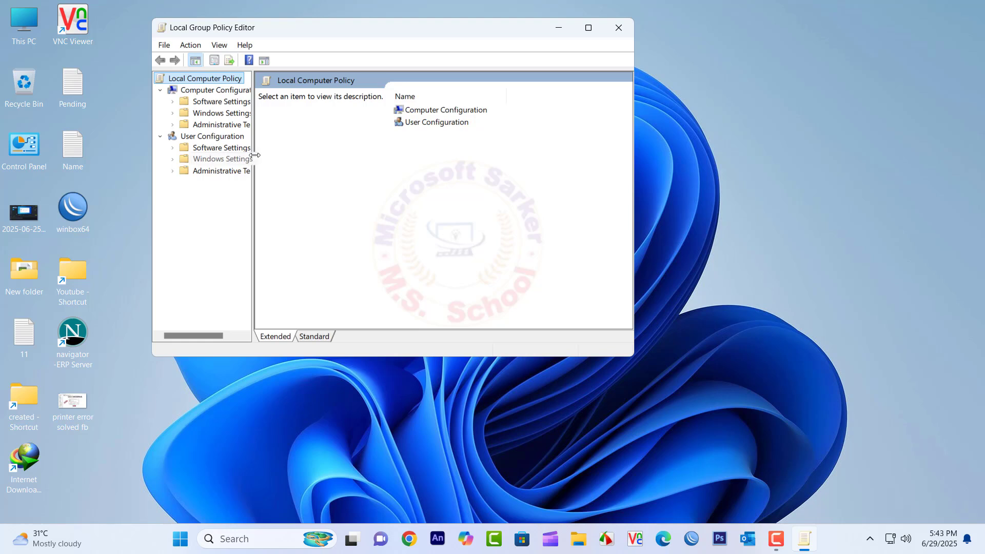
pyautogui.moveTo(255, 155); pyautogui.dragTo(295, 156)
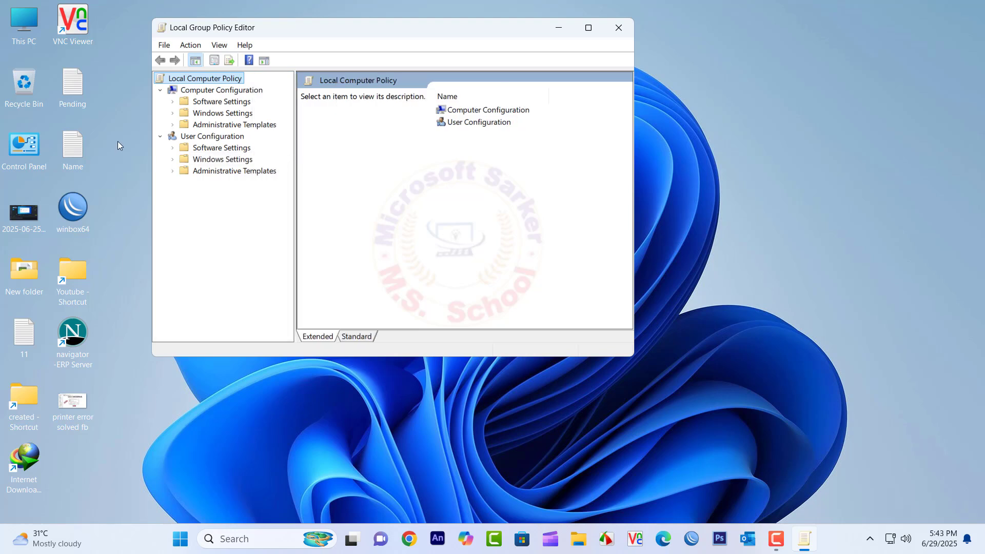
pyautogui.click(173, 114)
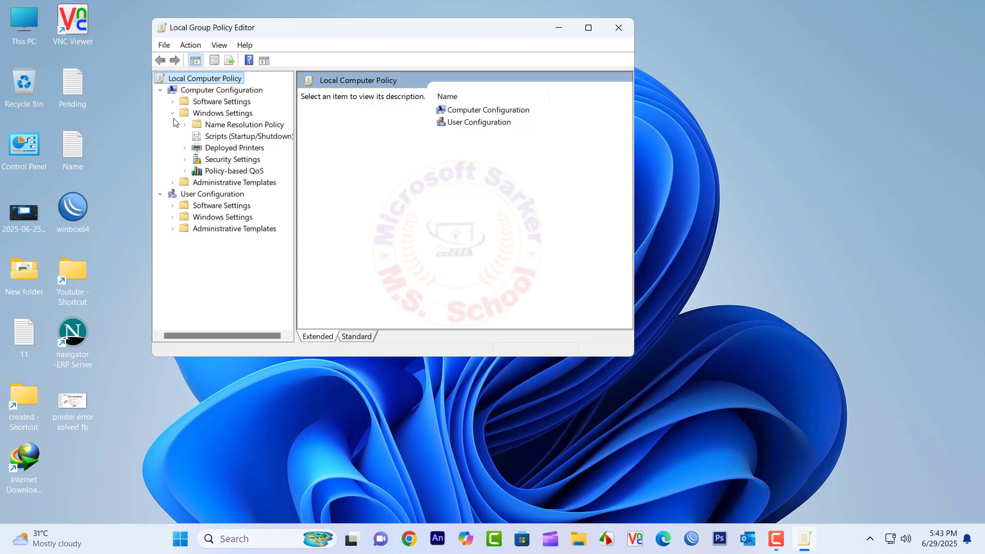
pyautogui.click(185, 160)
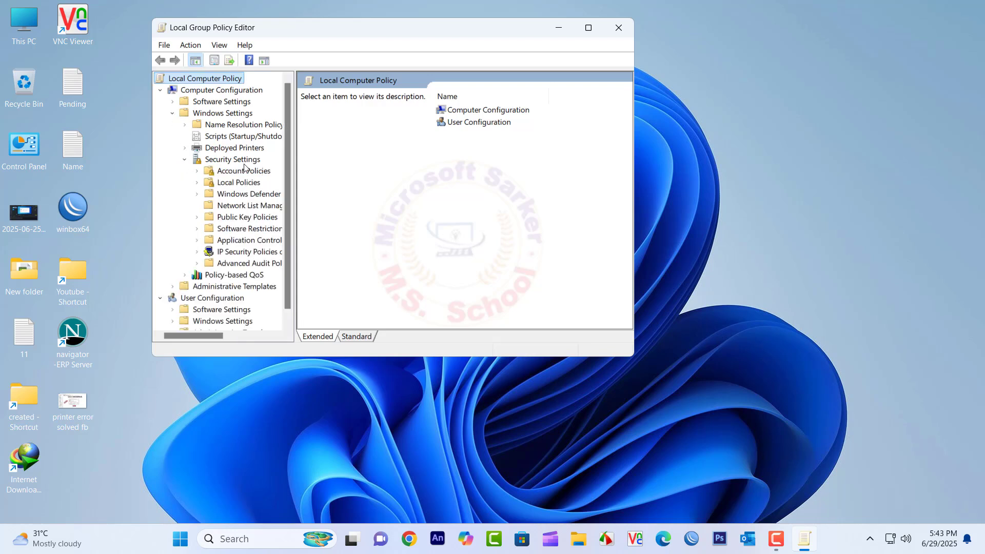
pyautogui.click(239, 183)
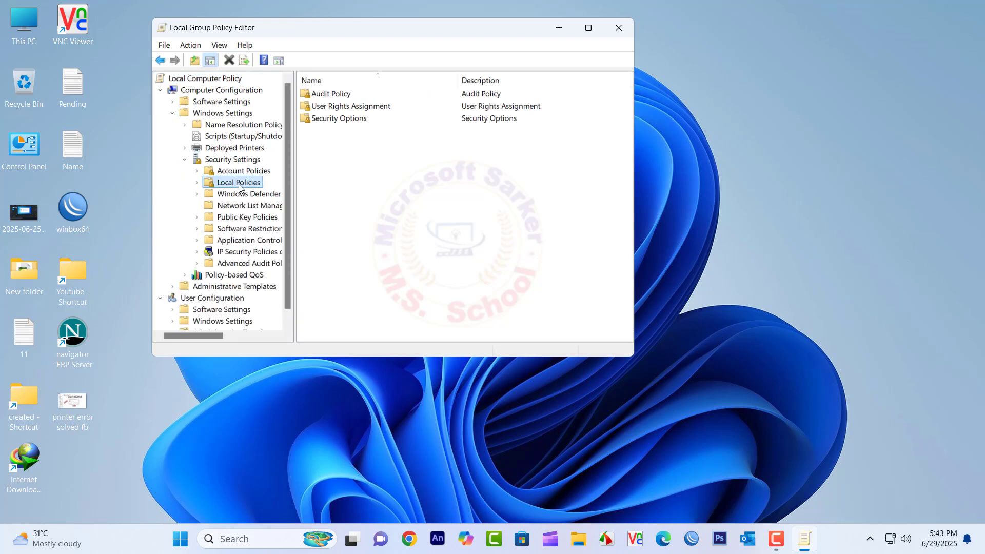
pyautogui.click(344, 119)
pyautogui.doubleClick(343, 119)
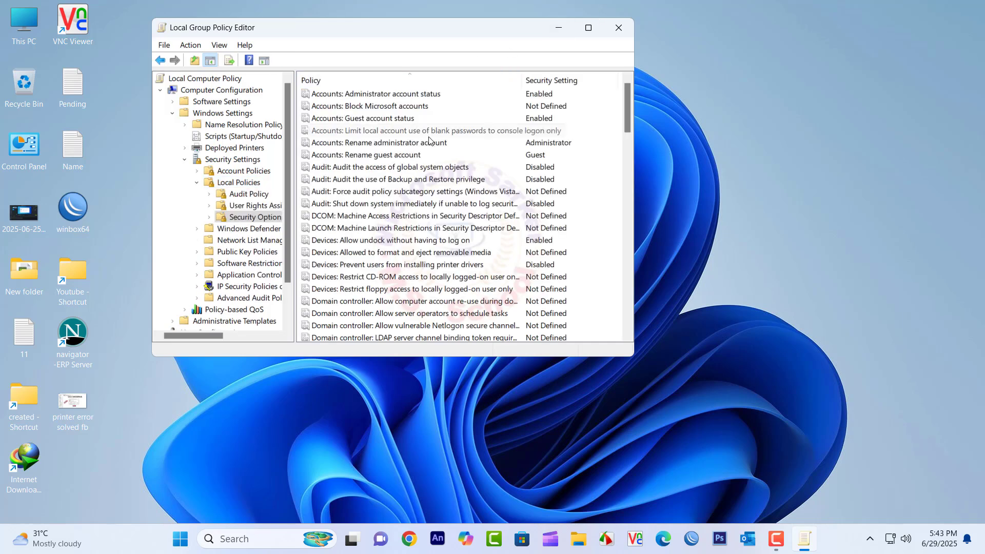
# Set the sharing and security model for local accounts to Classic, apply, and collapse the tree.
pyautogui.scroll(-15, 426, 205)
pyautogui.click(418, 253)
pyautogui.doubleClick(425, 253)
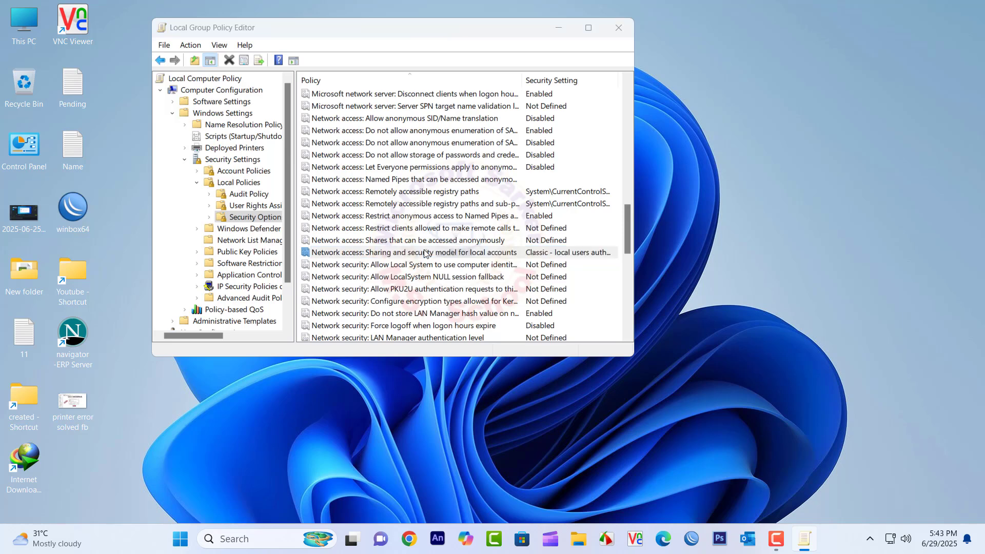
pyautogui.click(425, 123)
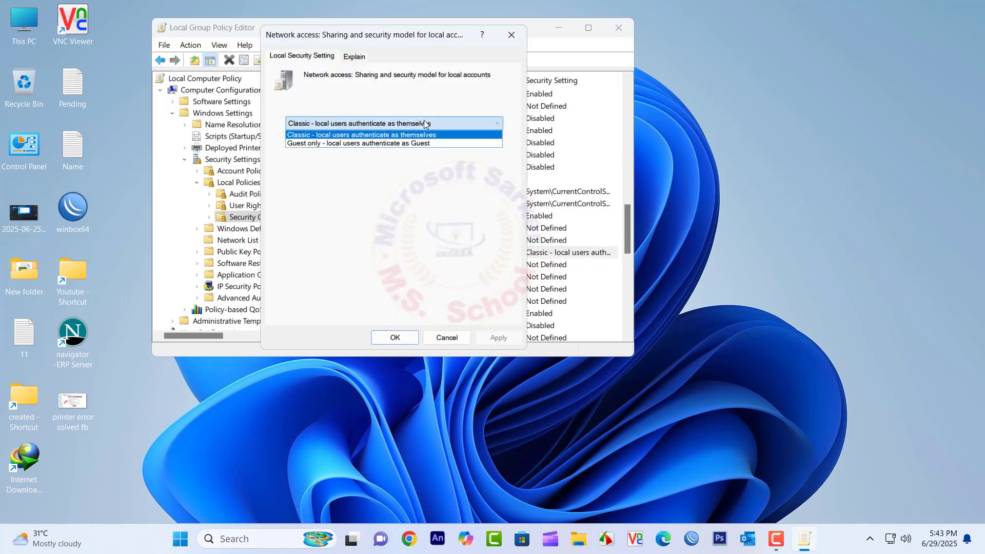
pyautogui.click(357, 136)
pyautogui.click(498, 337)
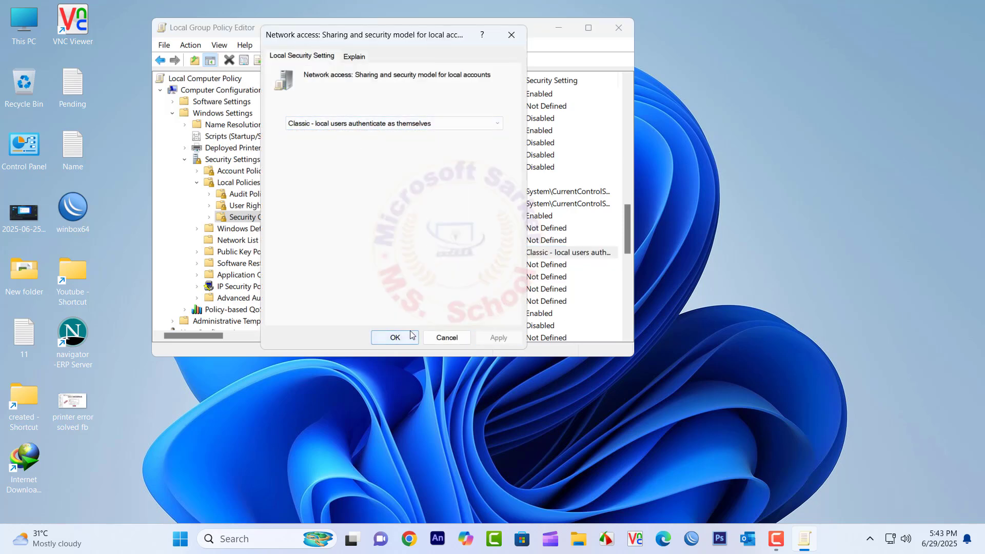
pyautogui.click(395, 338)
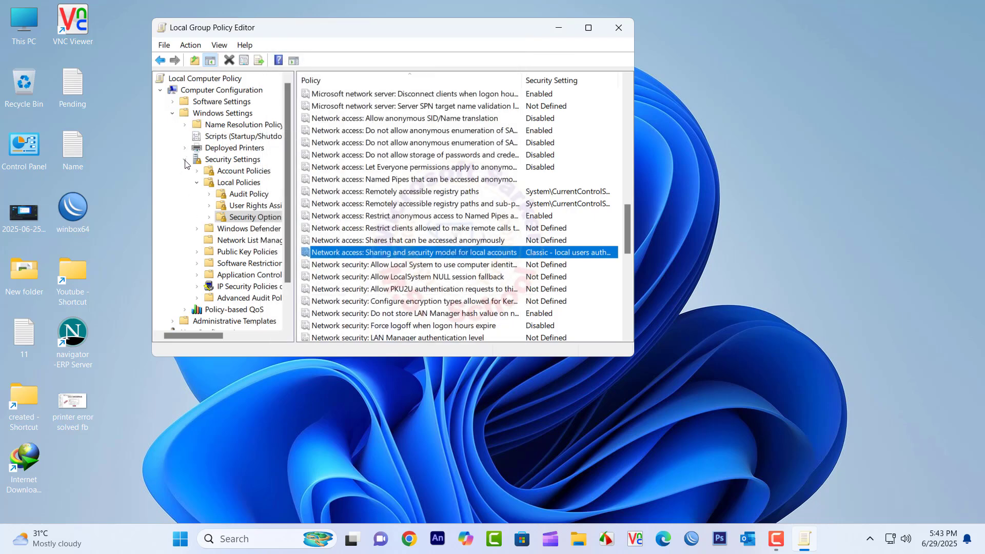
pyautogui.click(186, 160)
pyautogui.click(173, 114)
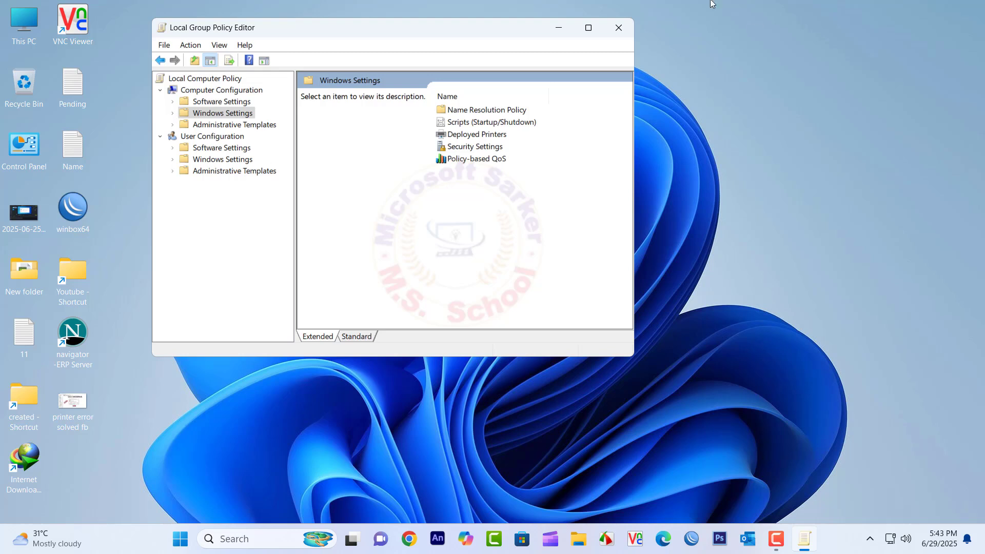
# Navigate to Administrative Templates > Network > Lanman Workstation and list its settings.
pyautogui.click(173, 125)
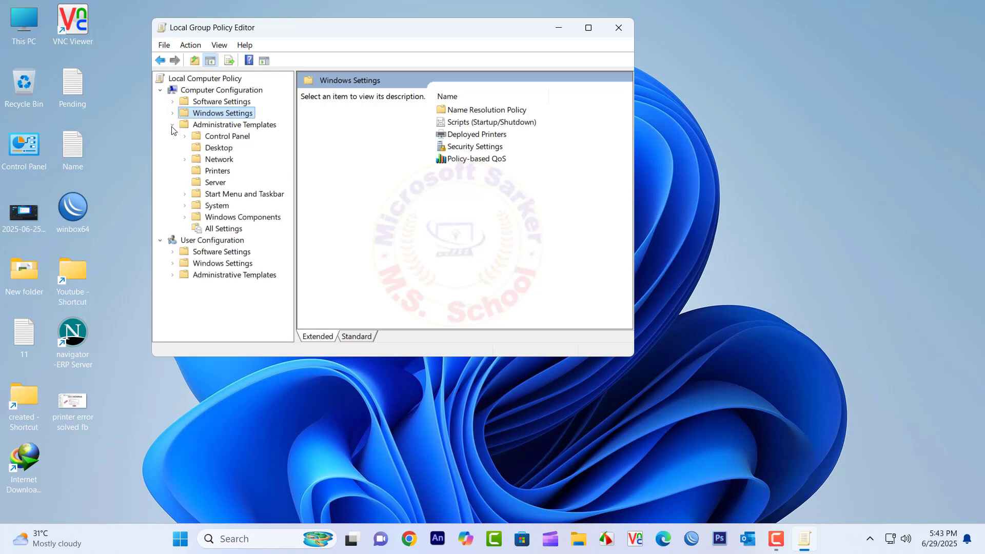
pyautogui.click(185, 160)
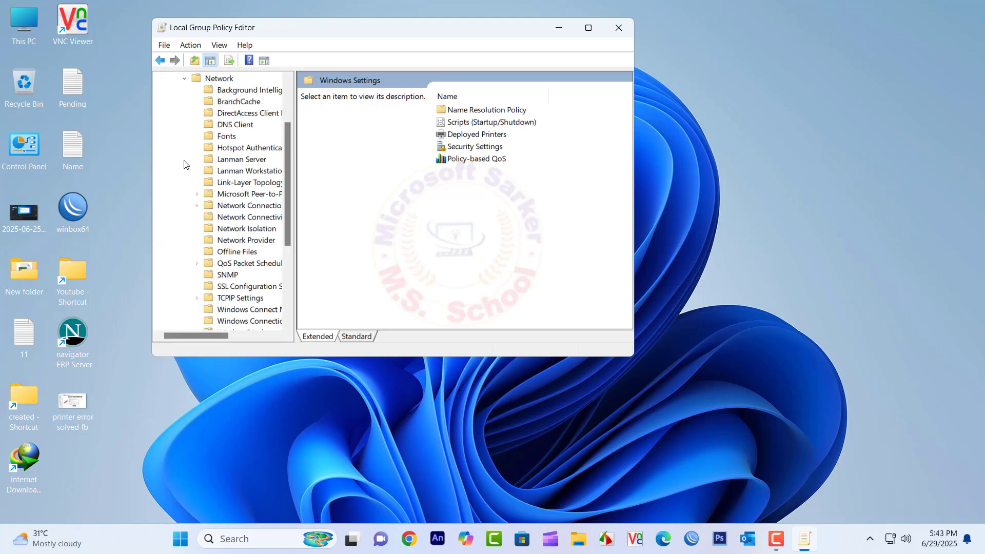
pyautogui.moveTo(190, 334); pyautogui.dragTo(207, 331)
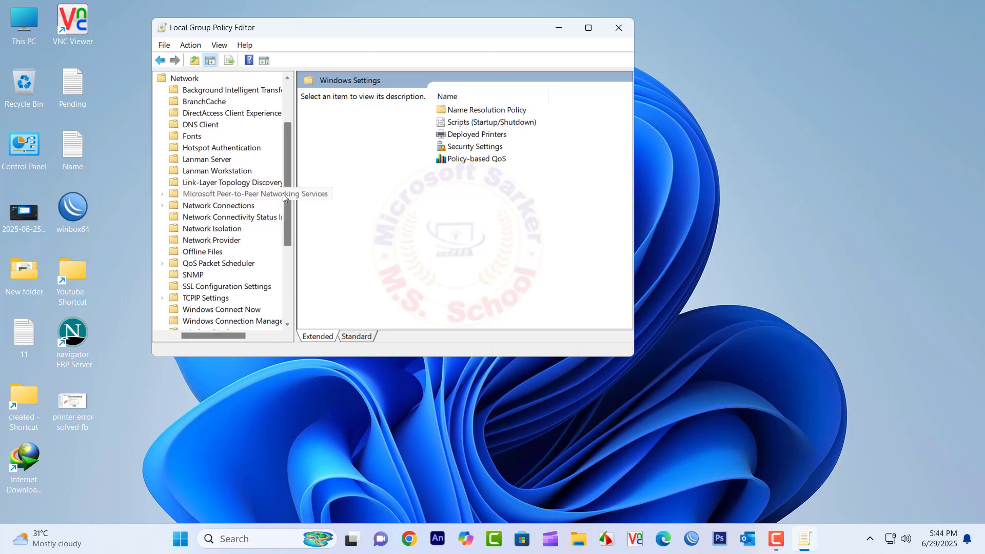
pyautogui.moveTo(282, 193)
pyautogui.mouseDown()
pyautogui.moveTo(282, 183)
pyautogui.moveTo(283, 195)
pyautogui.mouseUp()
pyautogui.click(178, 173)
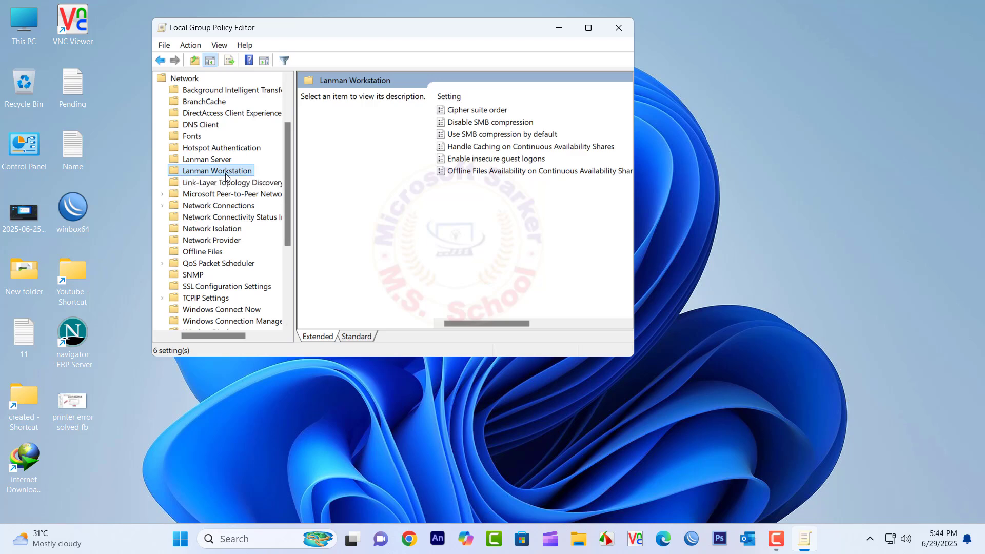
pyautogui.click(360, 339)
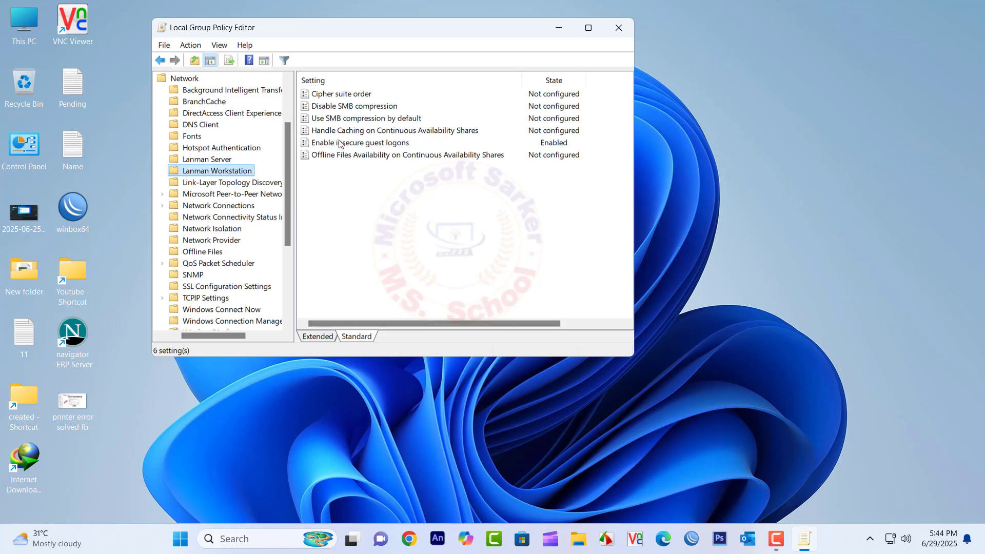
# Set 'Enable insecure guest logons' to Enabled, apply, and close the editor.
pyautogui.click(373, 143)
pyautogui.doubleClick(361, 143)
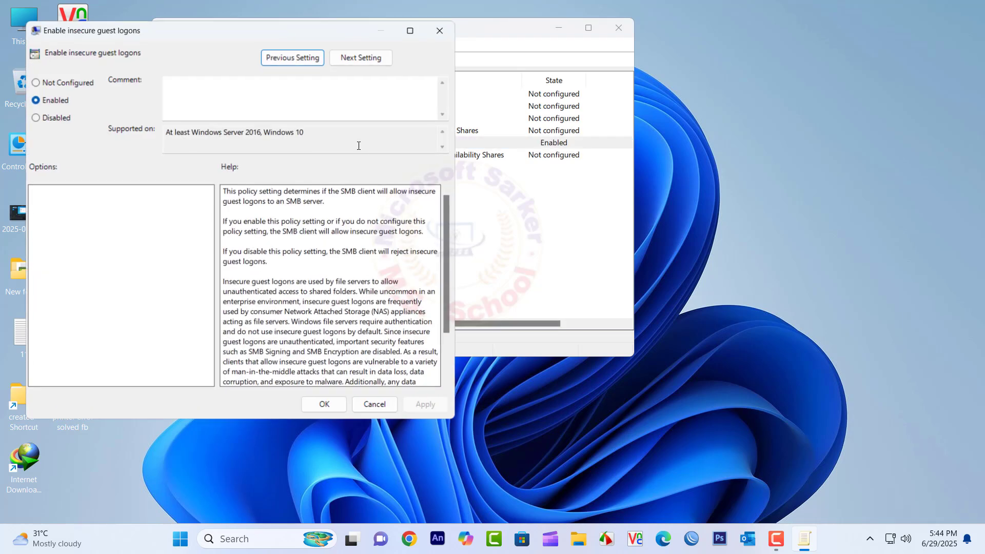
pyautogui.click(33, 81)
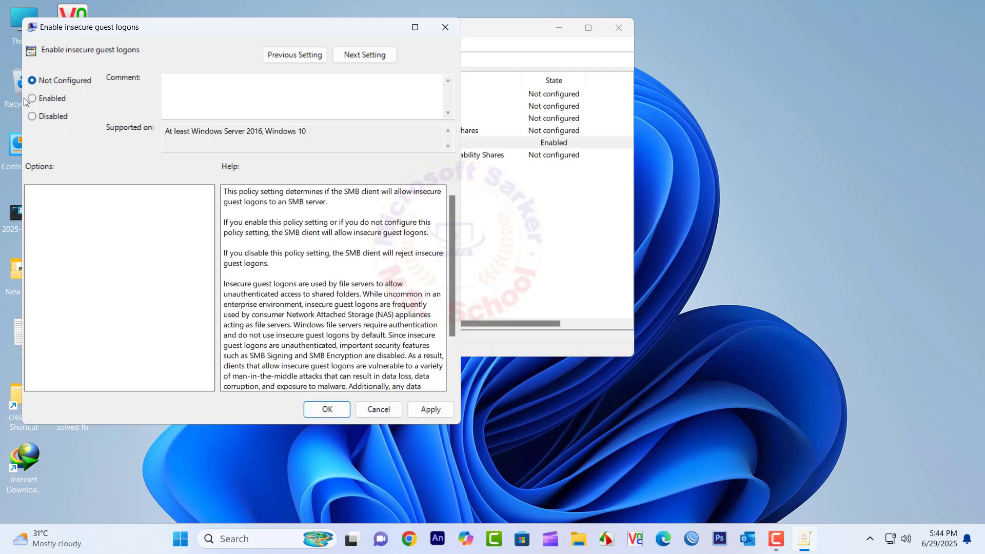
pyautogui.click(56, 98)
pyautogui.click(431, 409)
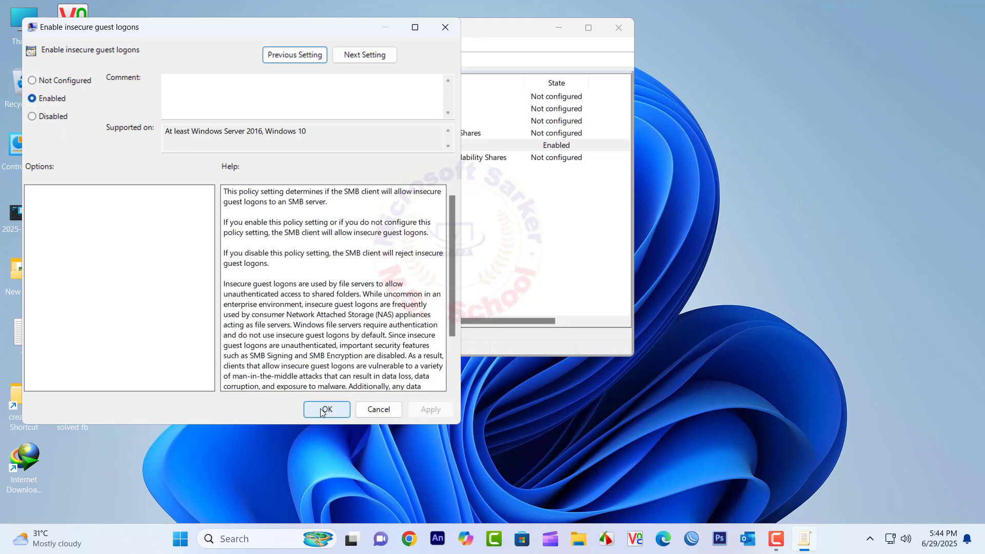
pyautogui.click(326, 410)
pyautogui.click(619, 27)
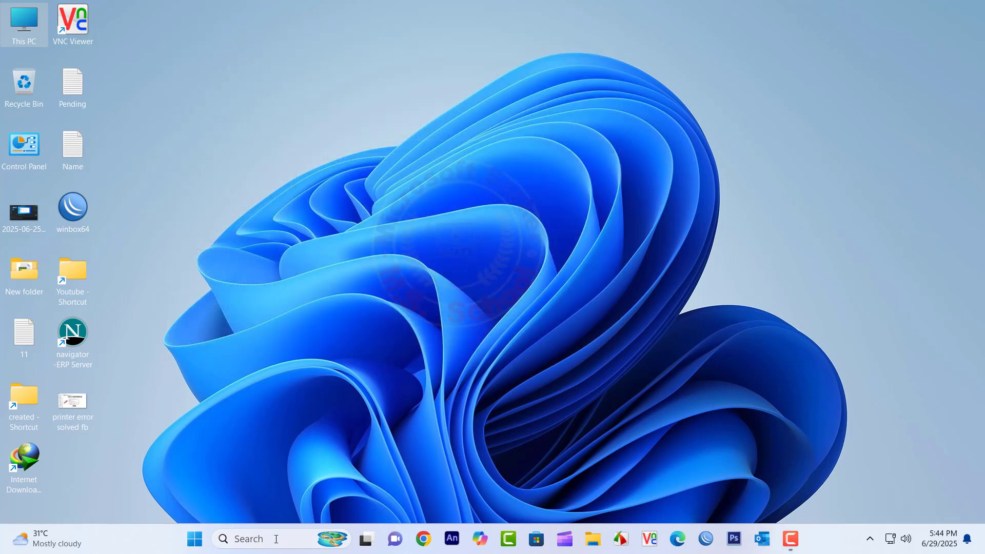
# Search 'windows de' and open Windows Defender Firewall.
pyautogui.click(272, 538)
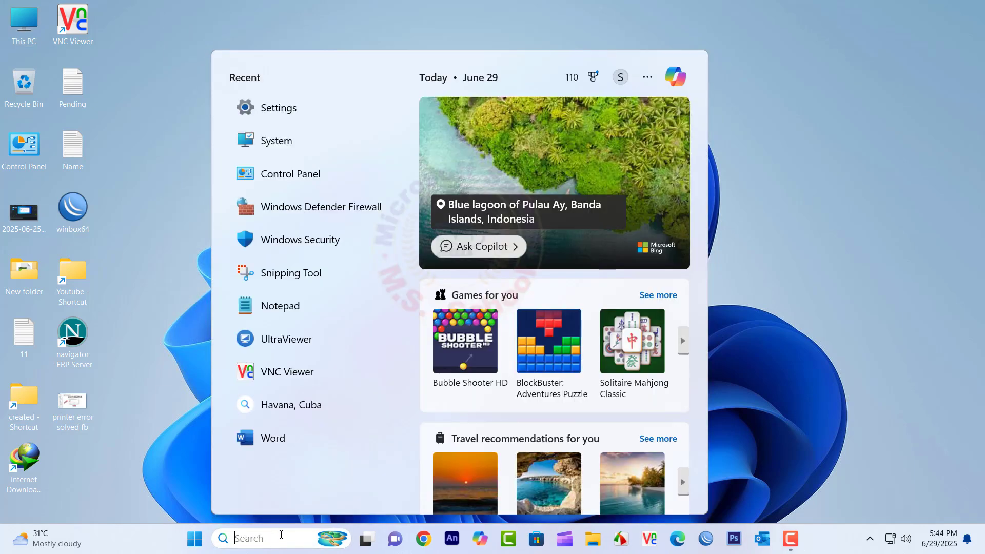
pyautogui.write('se')
pyautogui.press('BackSpace')
pyautogui.press('BackSpace')
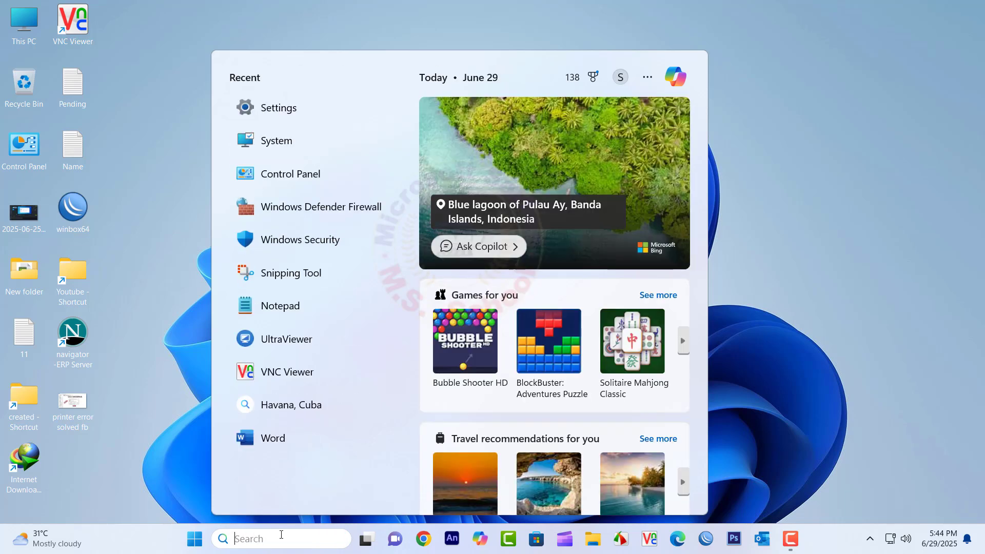
pyautogui.write('w')
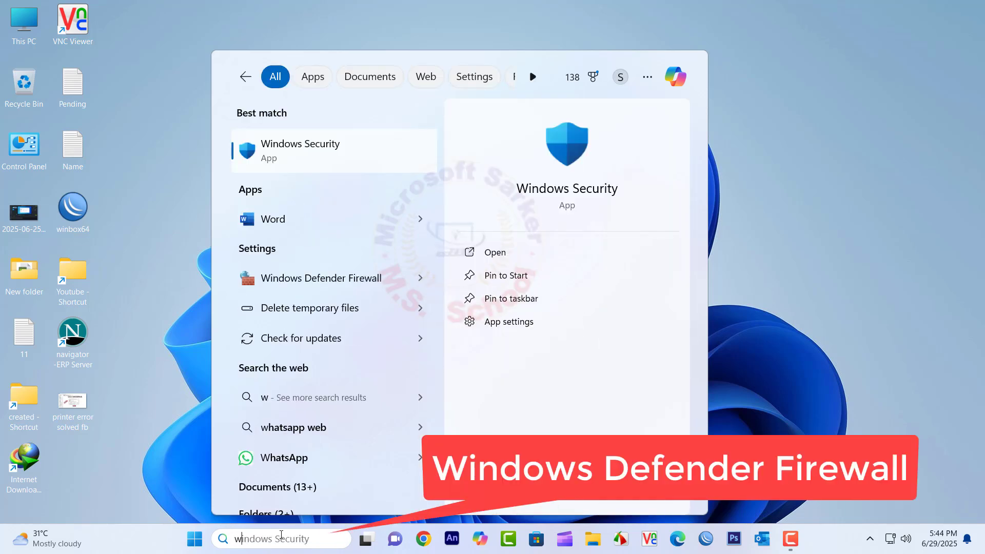
pyautogui.write('indows')
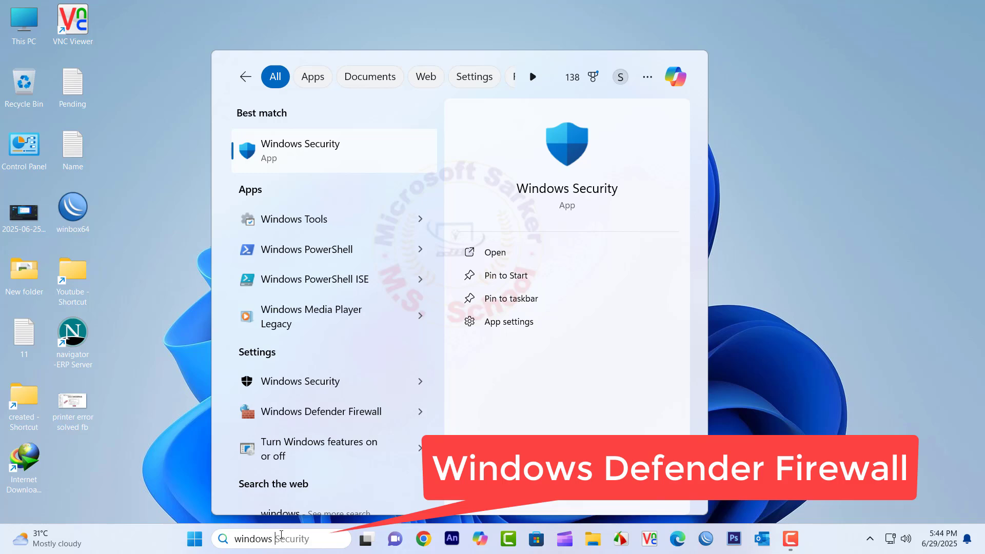
pyautogui.write(' de')
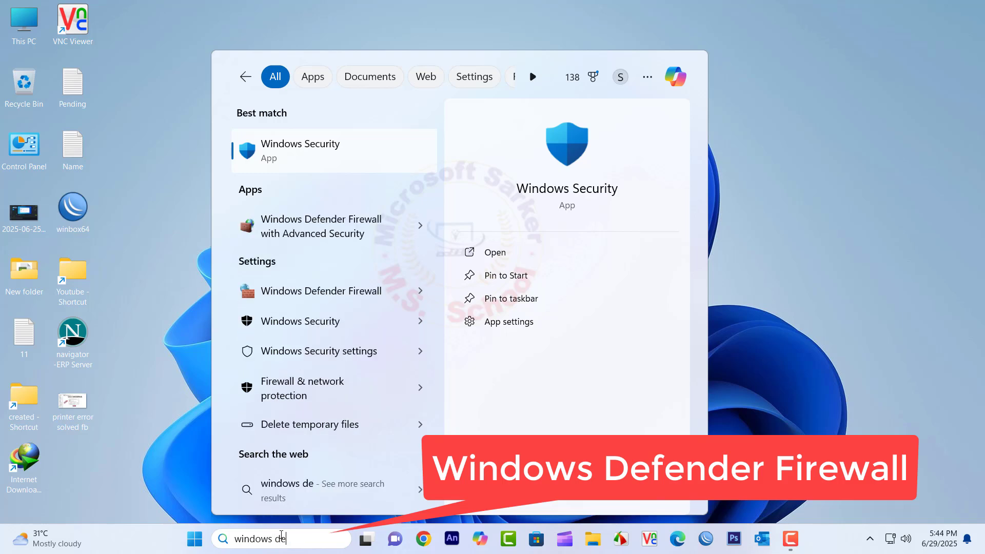
pyautogui.click(343, 300)
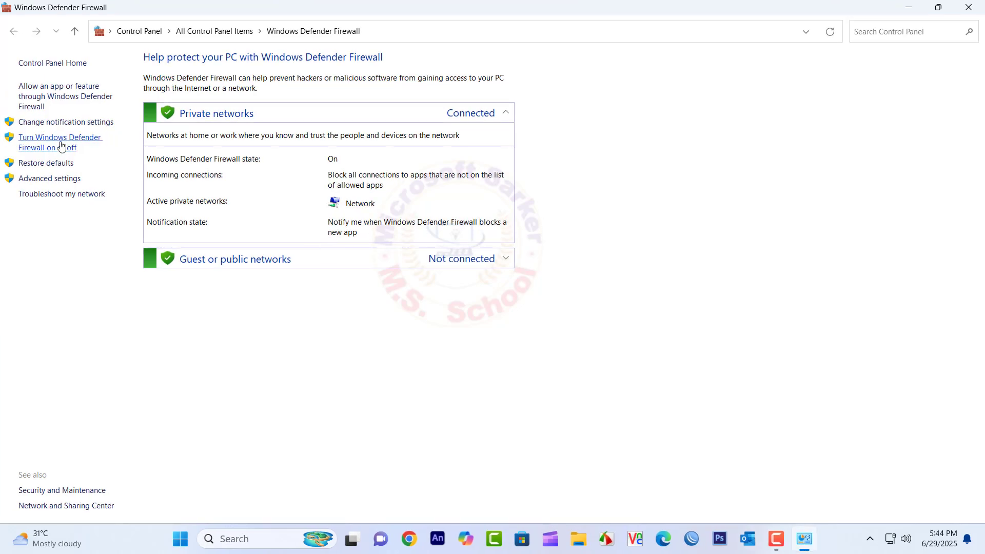
# Turn off the firewall for private and public networks, save, and close the window.
pyautogui.click(61, 147)
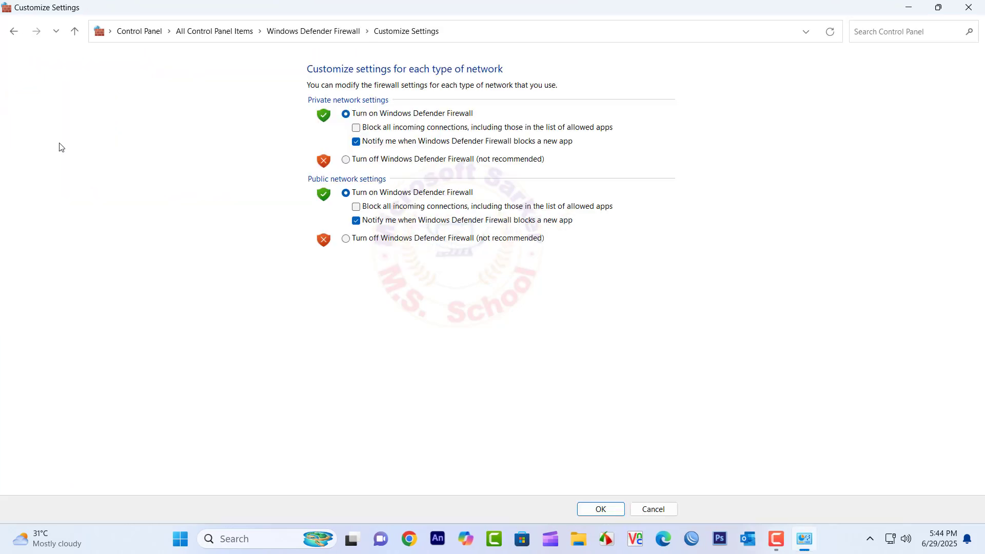
pyautogui.click(348, 163)
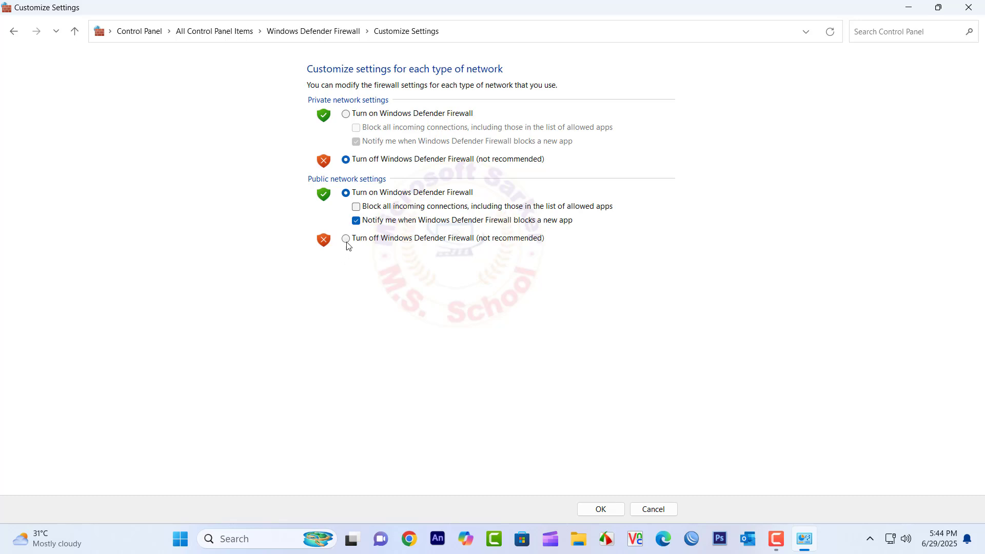
pyautogui.click(346, 240)
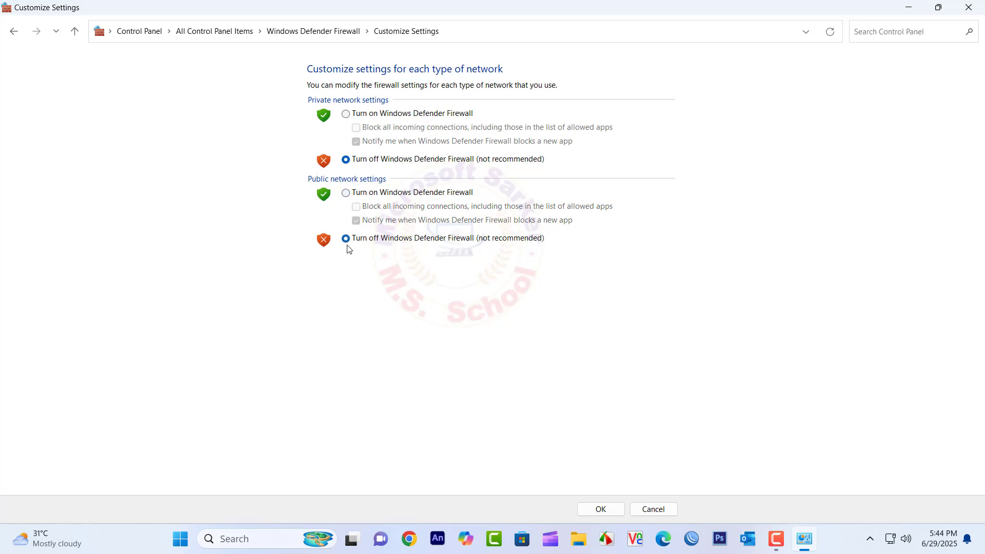
pyautogui.click(598, 511)
pyautogui.click(969, 7)
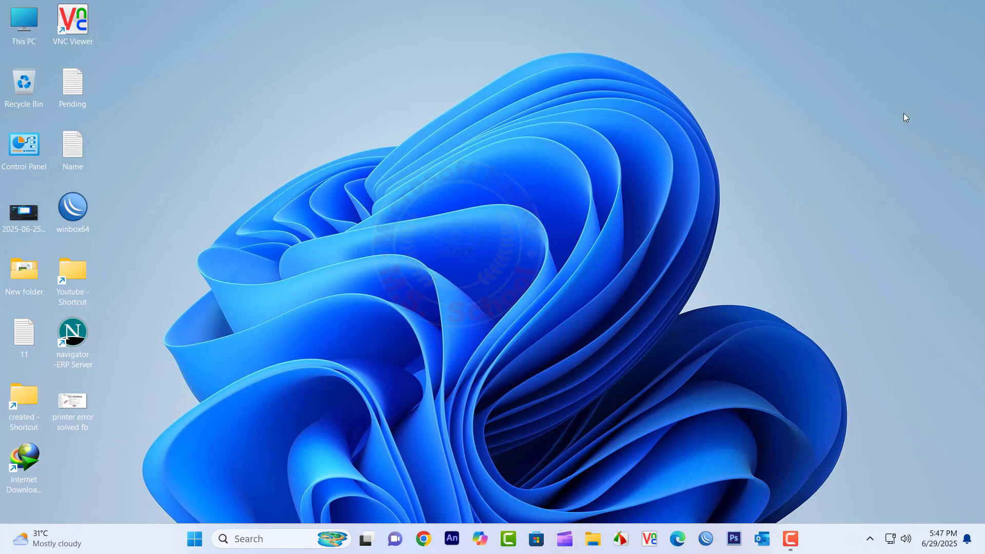
# Connect to \\pc-01 with the account username and password, remembering credentials, and open the empty Shared file folder.
pyautogui.press('super+r')
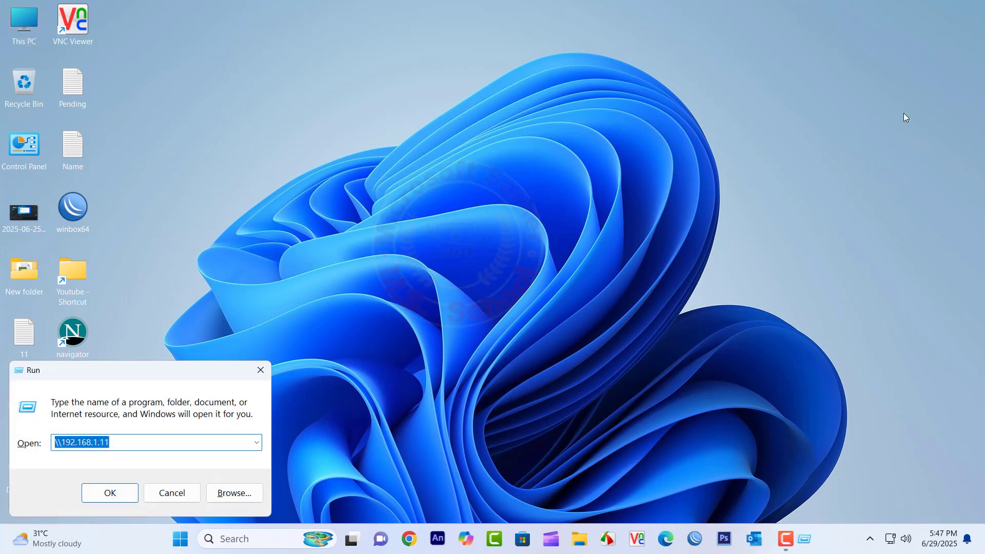
pyautogui.write('\\\\')
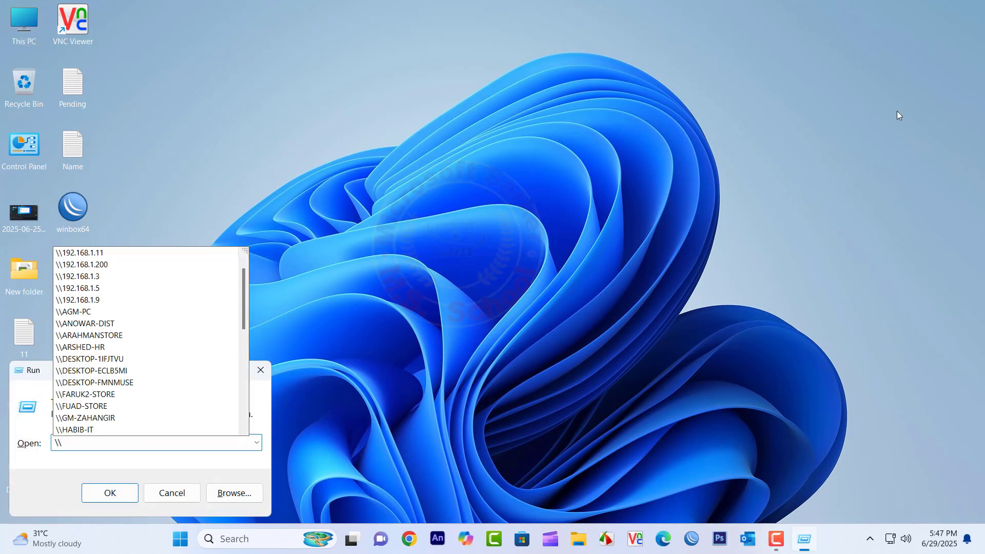
pyautogui.write('p')
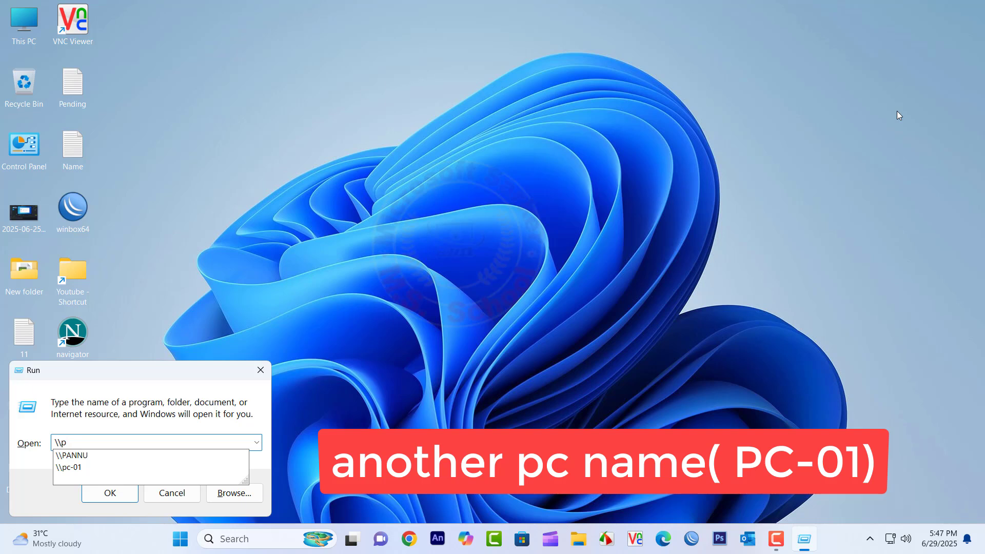
pyautogui.write('c')
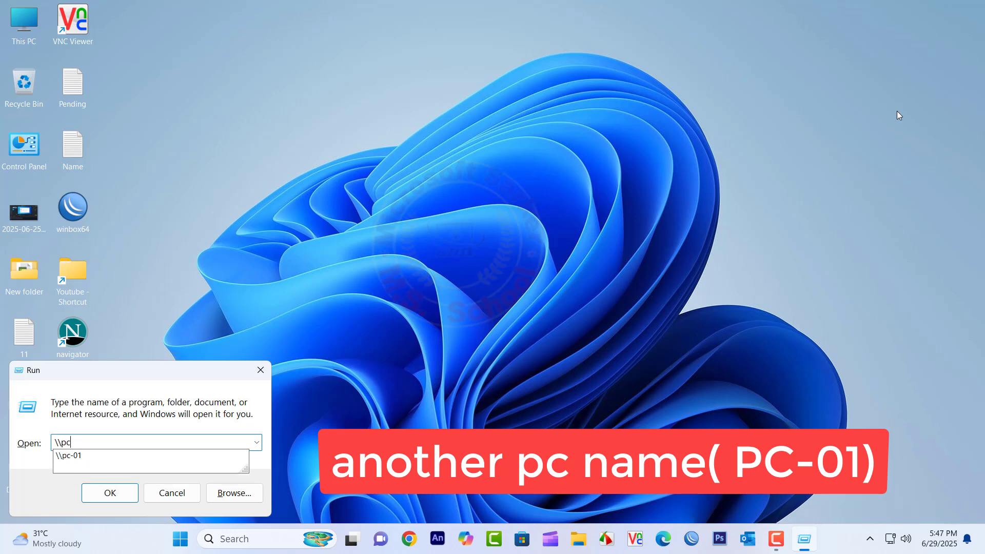
pyautogui.write('-01')
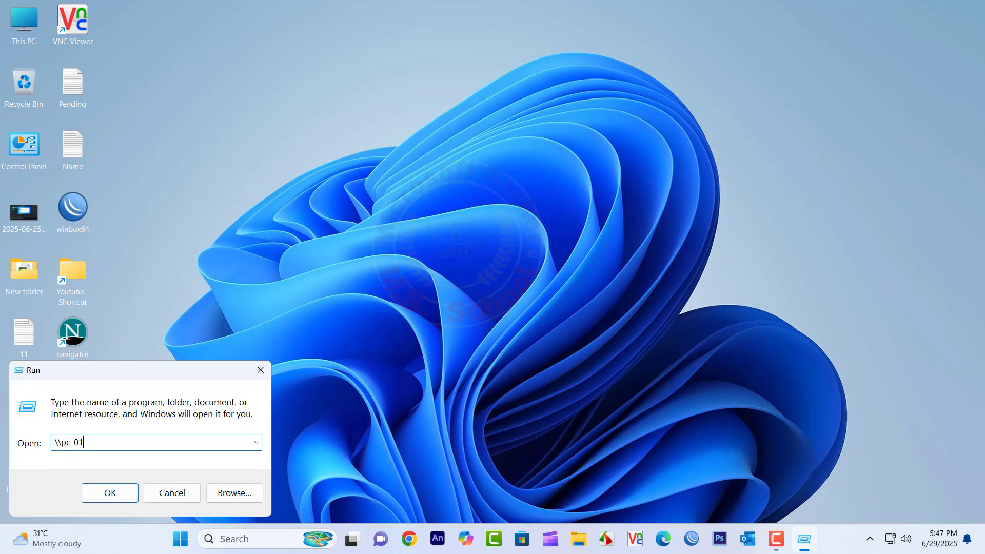
pyautogui.click(122, 494)
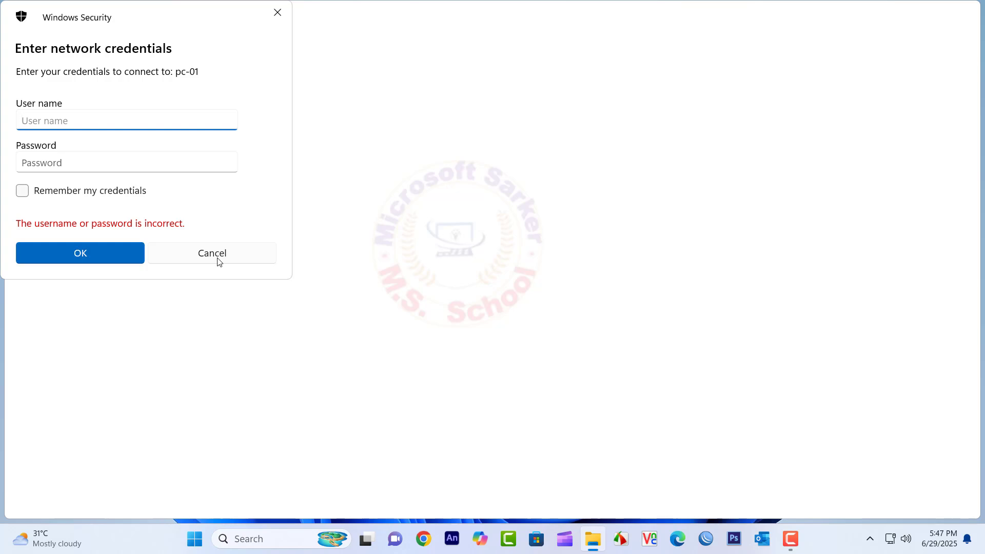
pyautogui.write('user1')
pyautogui.press('Tab')
pyautogui.write('1')
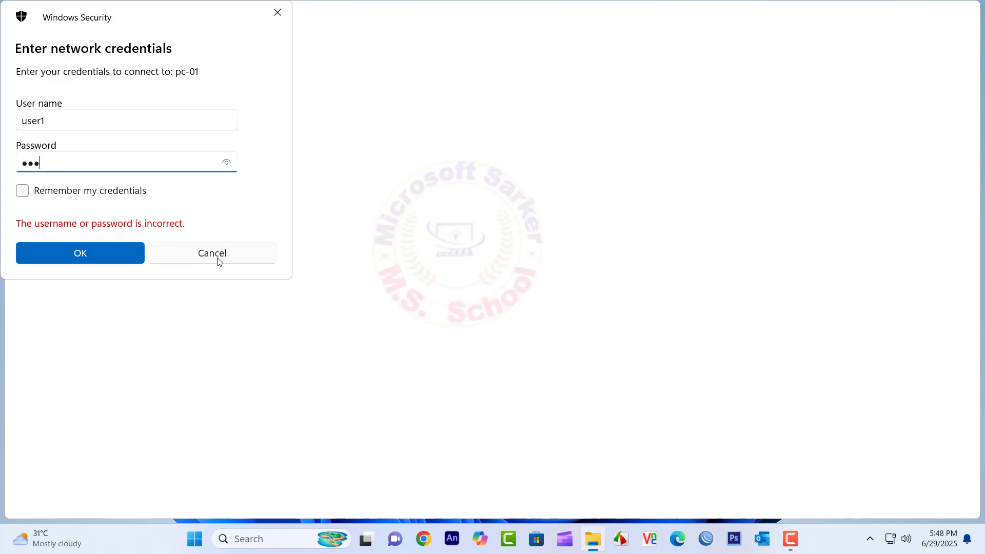
pyautogui.click(95, 191)
pyautogui.click(92, 255)
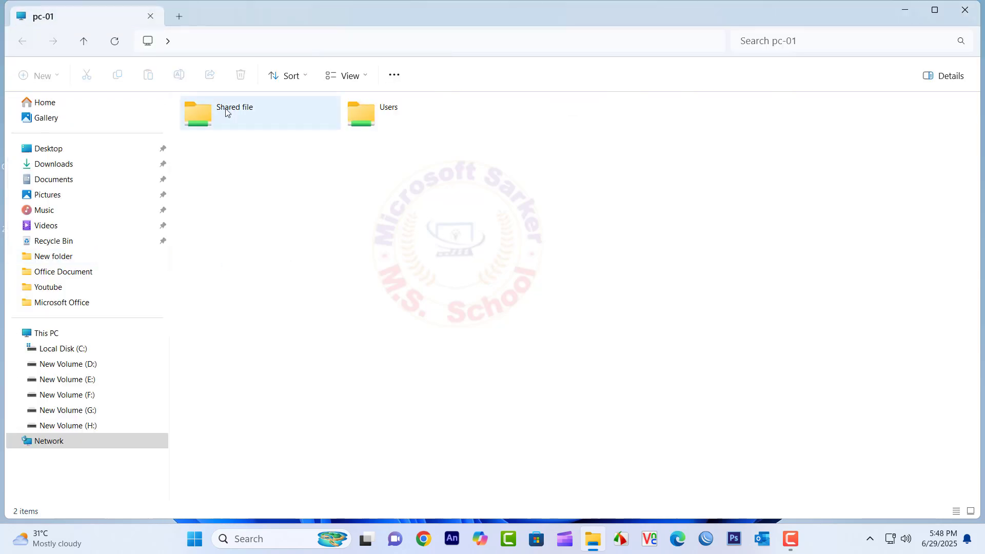
pyautogui.doubleClick(225, 109)
pyautogui.click(974, 10)
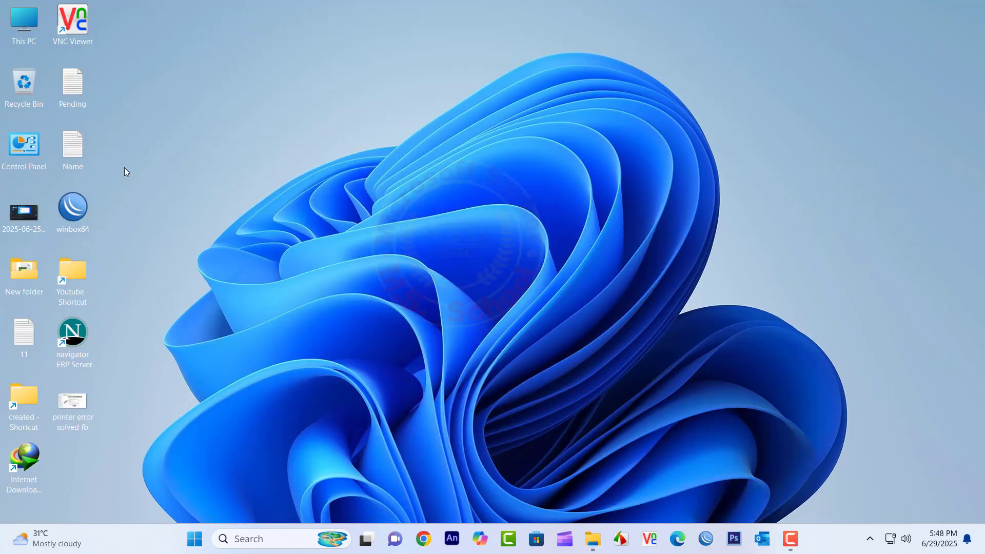
# Copy the desktop Name file into pc-01's Shared file folder, open it to check, then close.
pyautogui.rightClick(67, 150)
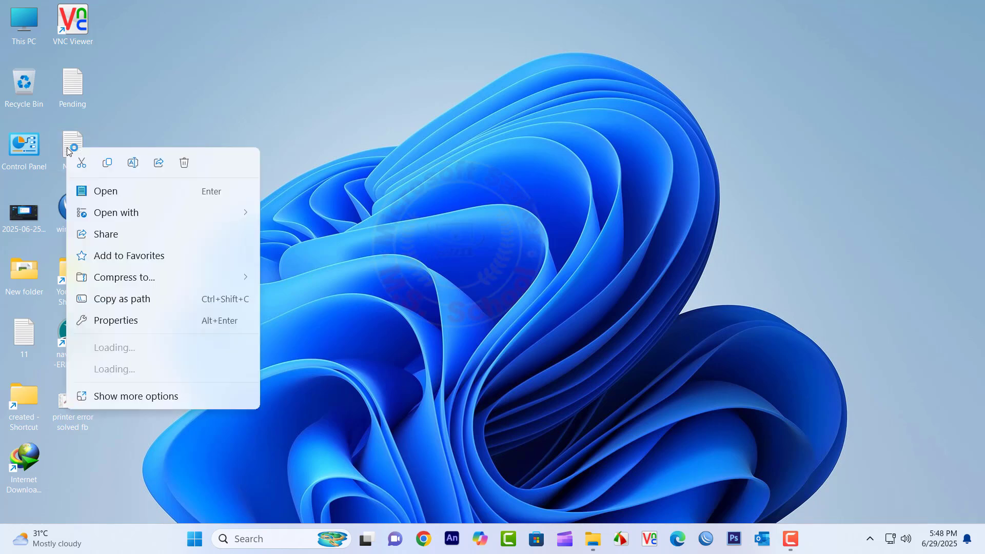
pyautogui.click(106, 161)
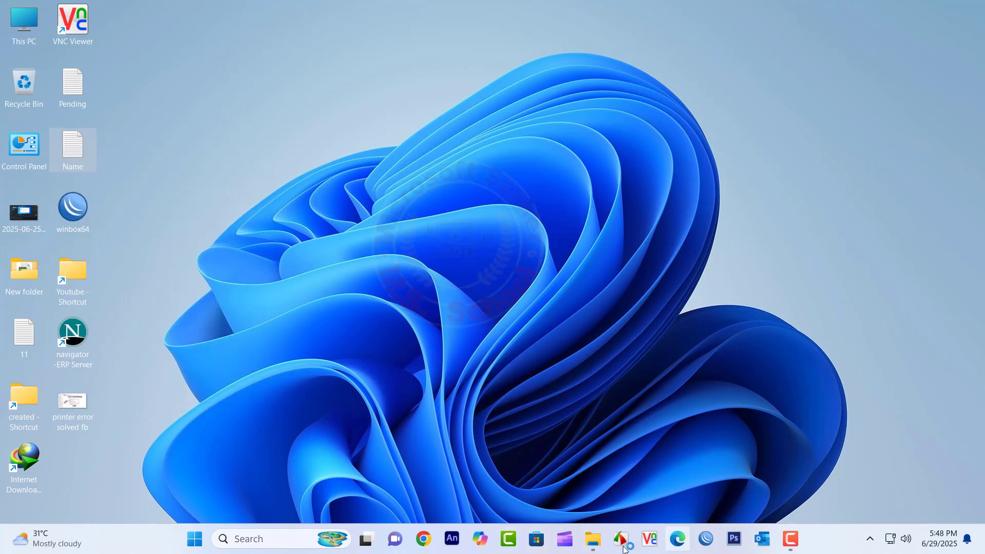
pyautogui.moveTo(596, 547)
pyautogui.click(607, 506)
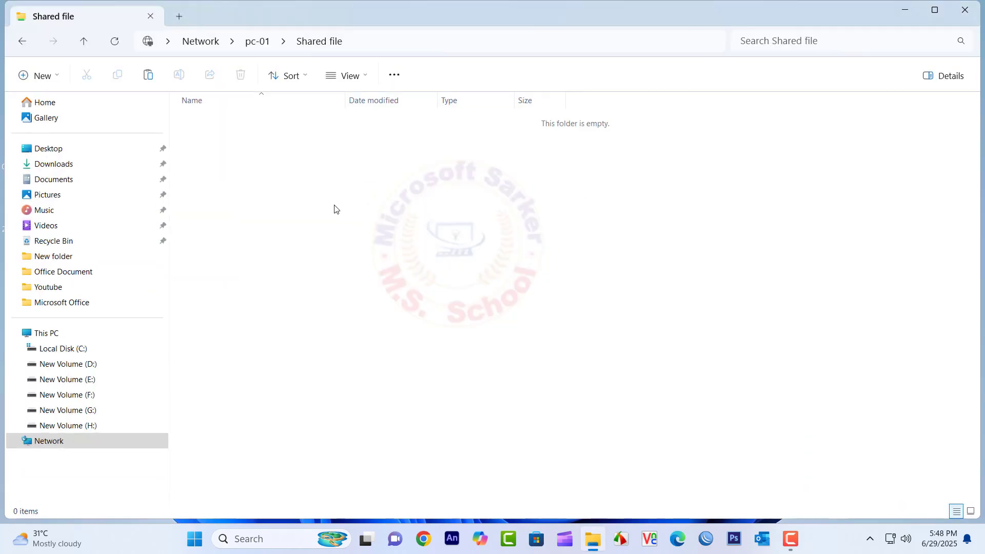
pyautogui.rightClick(309, 195)
pyautogui.click(323, 210)
pyautogui.doubleClick(244, 124)
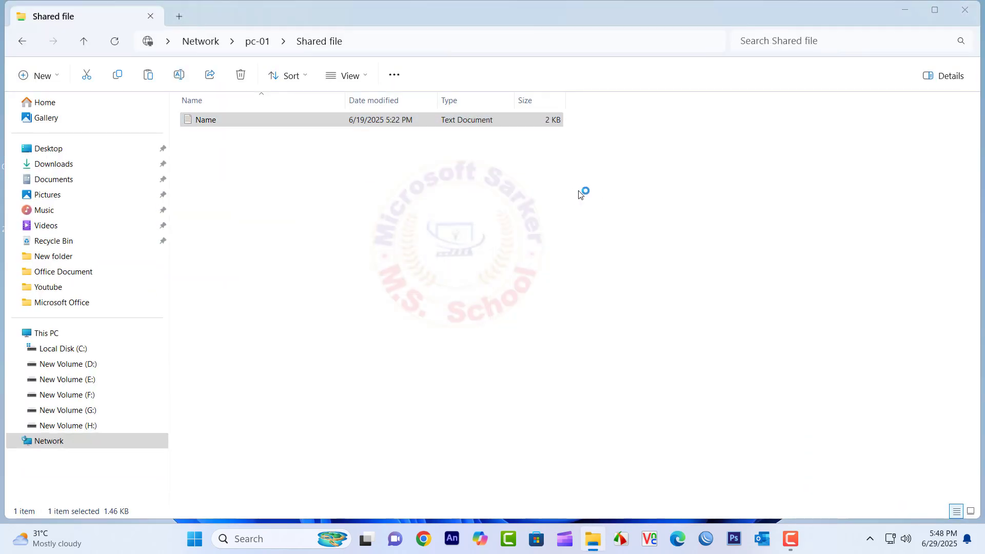
pyautogui.scroll(-8, 738, 366)
pyautogui.scroll(8, 633, 349)
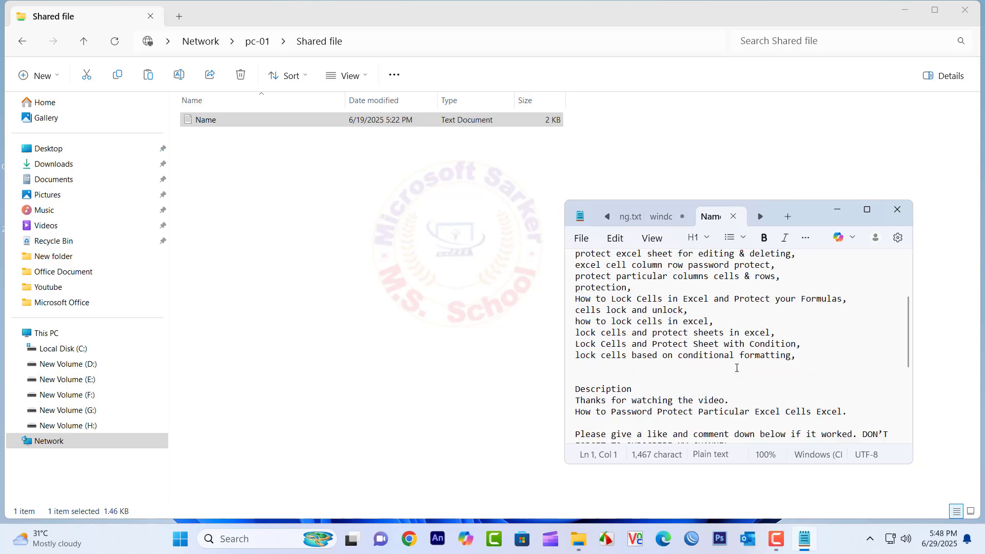
pyautogui.click(898, 212)
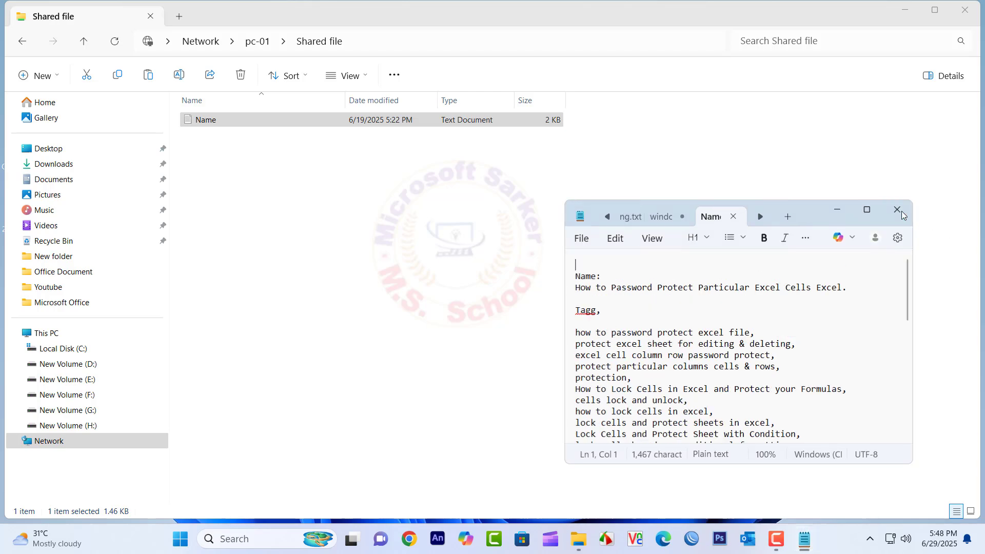
pyautogui.click(970, 14)
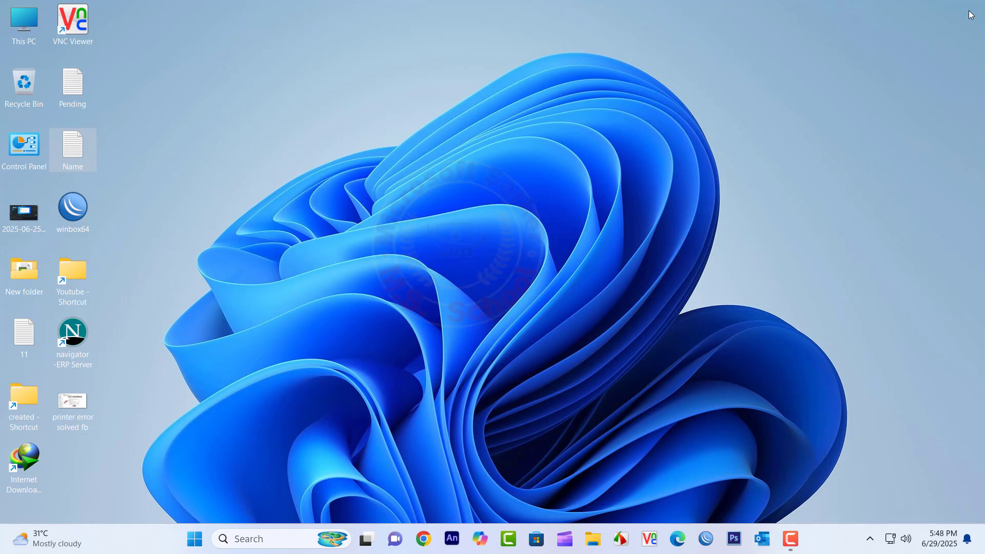
# Open \\192.168.1.11 from the Run box and browse into its Shared file folder.
pyautogui.press('super+r')
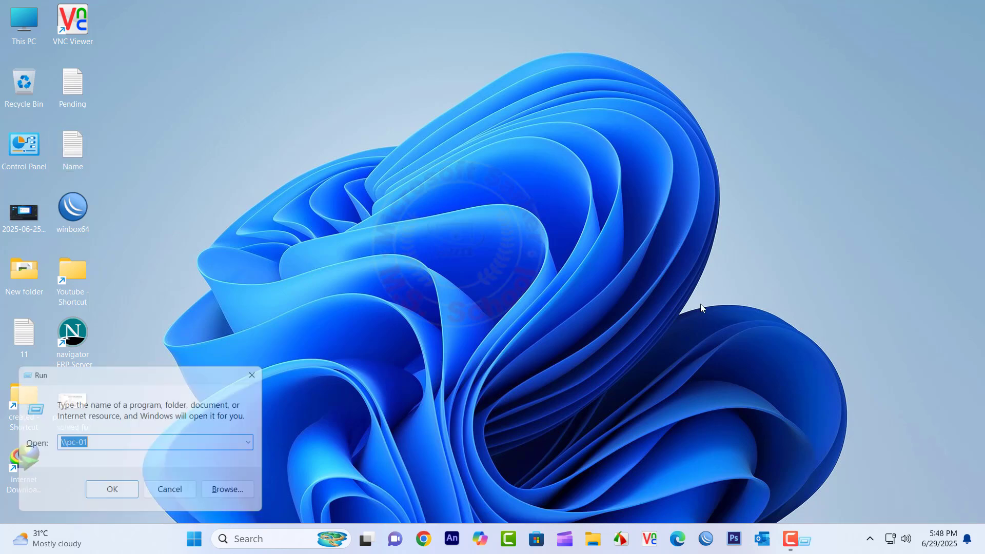
pyautogui.press('Down')
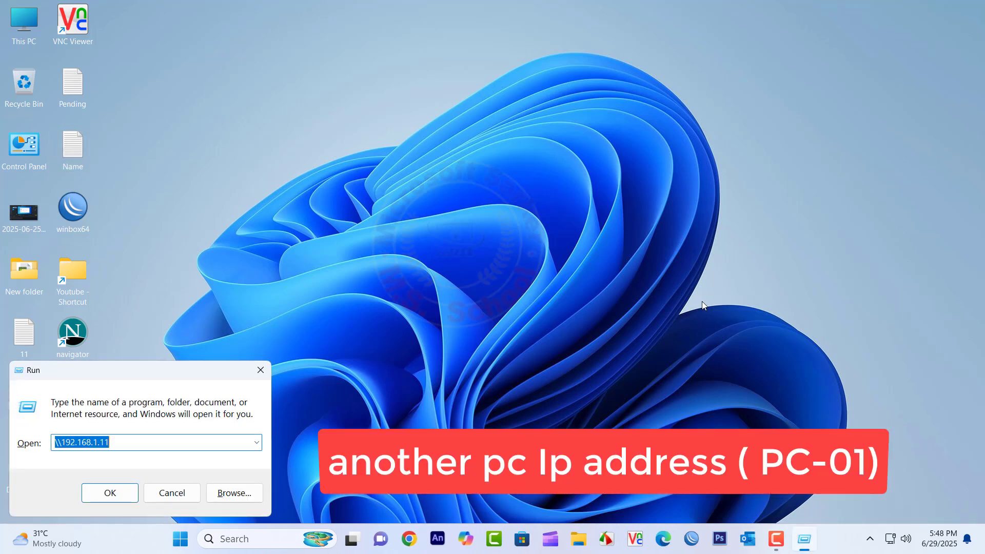
pyautogui.press('End')
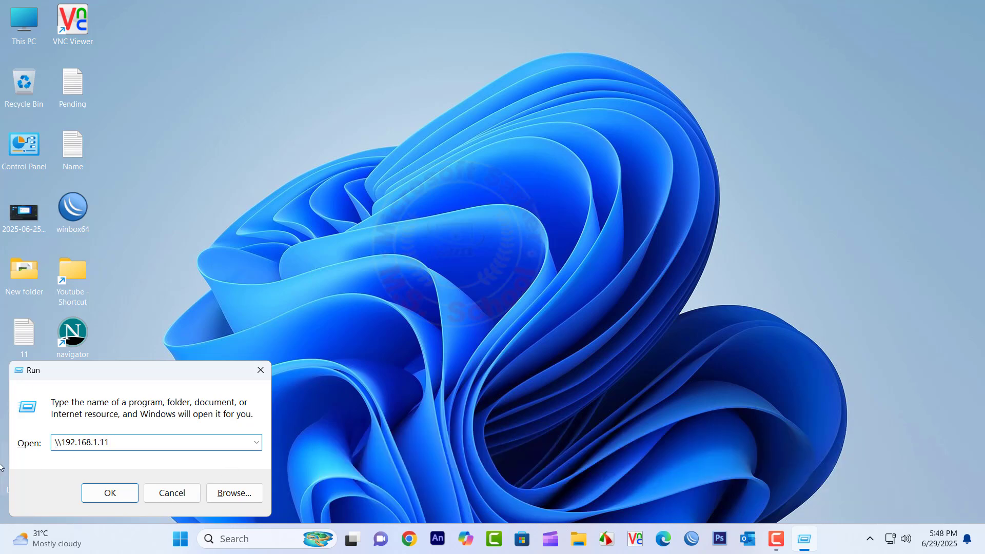
pyautogui.click(112, 492)
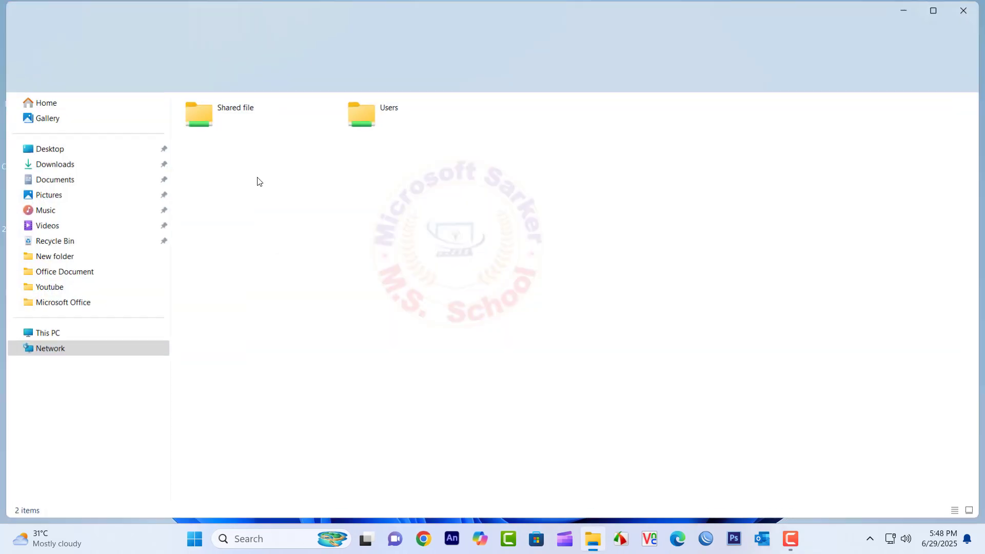
pyautogui.doubleClick(226, 123)
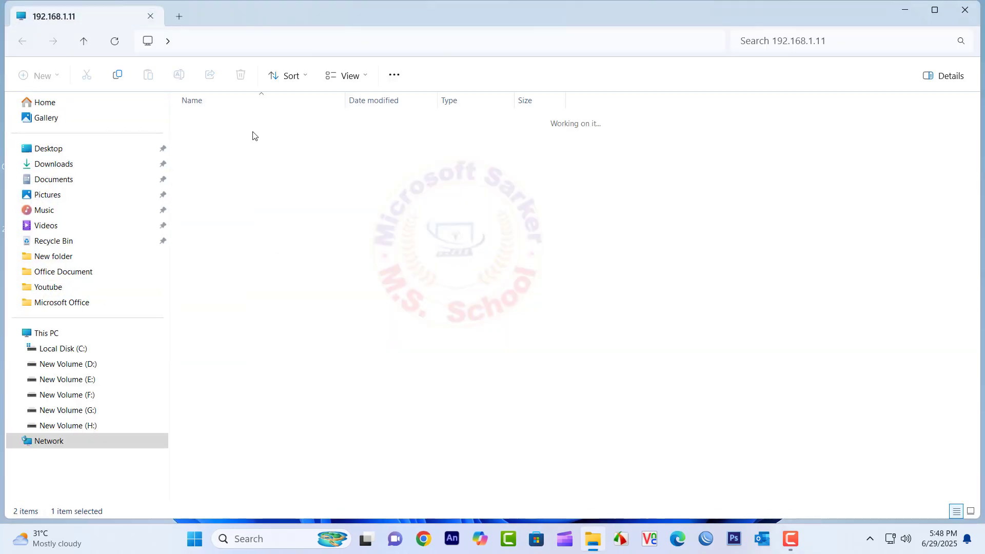
pyautogui.click(975, 10)
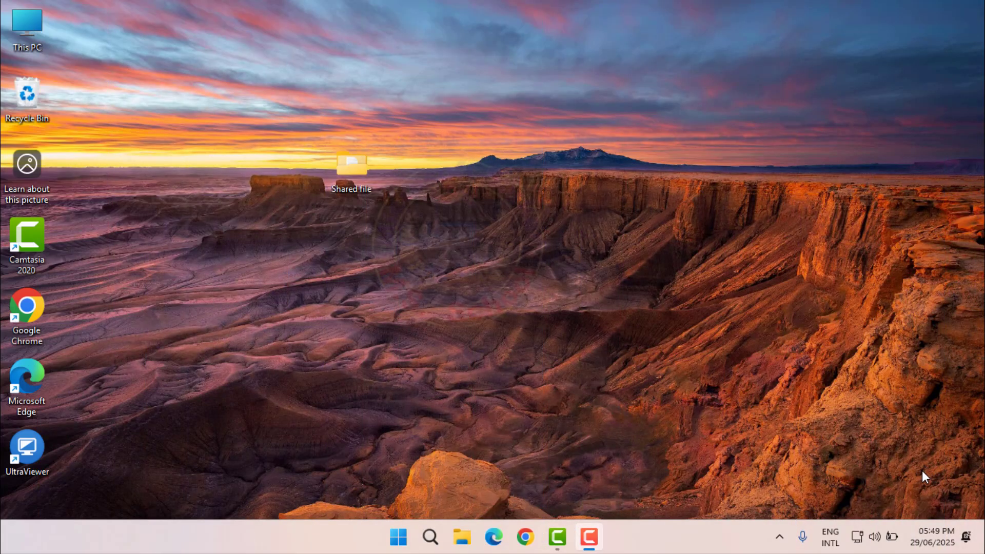
# Open the network shares at \\192.168.1.3 from the Run box, then close that window.
pyautogui.press('super+r')
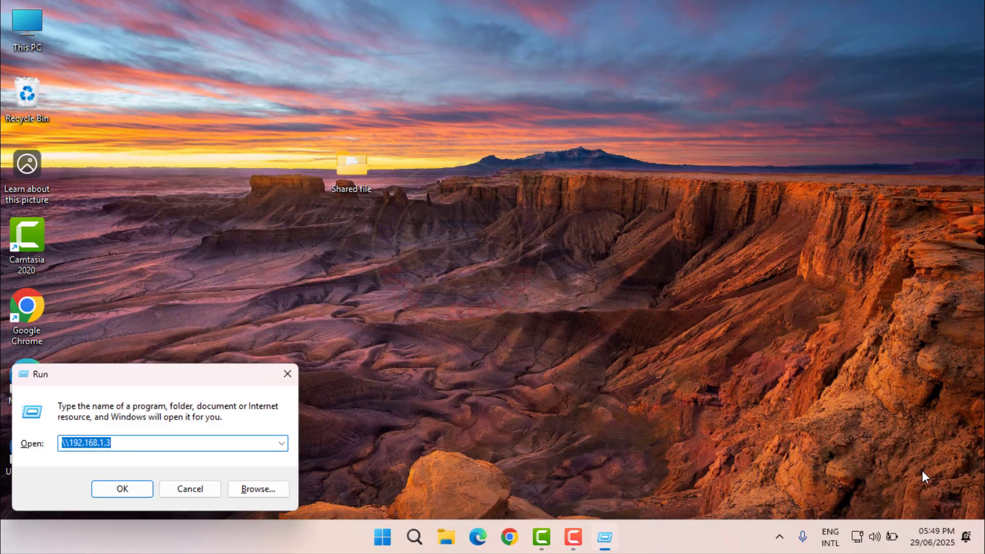
pyautogui.click(166, 443)
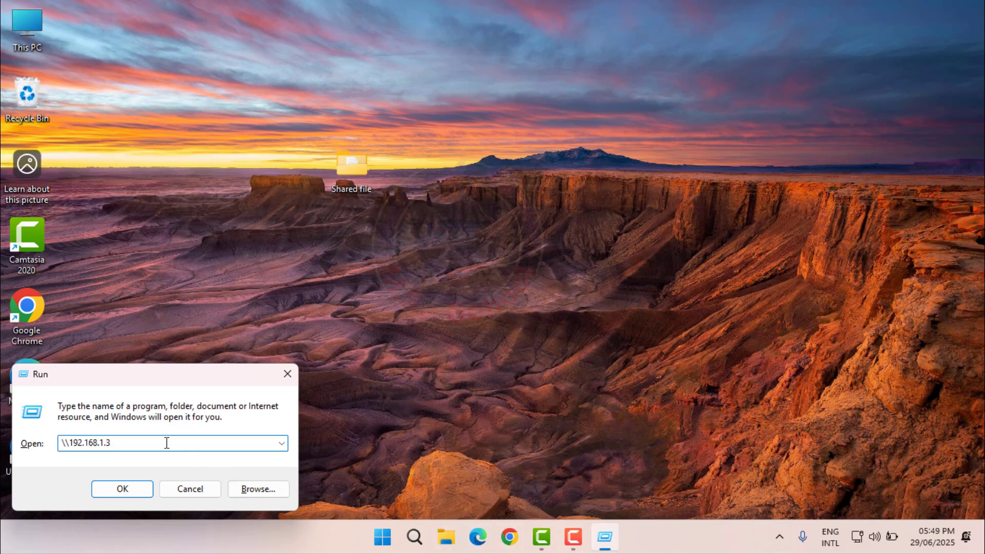
pyautogui.click(131, 492)
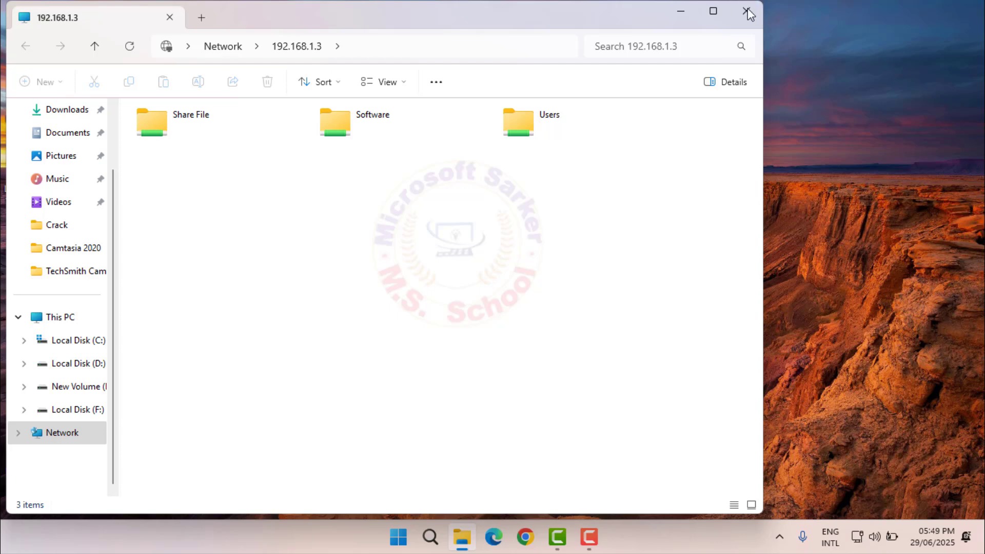
pyautogui.click(747, 12)
# Open the itdept computer's shares by name via \\itdept, then close the window.
pyautogui.press('super+r')
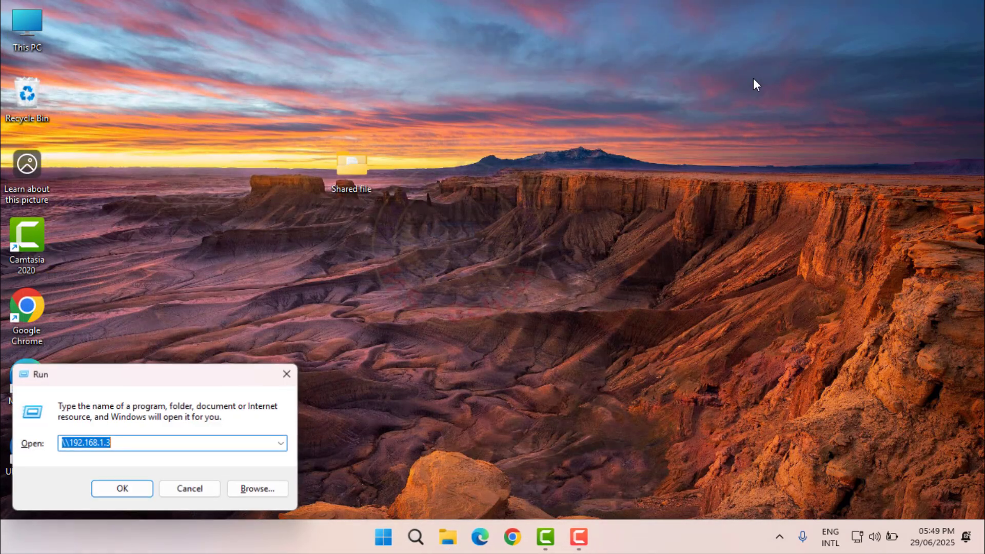
pyautogui.write('\\\\')
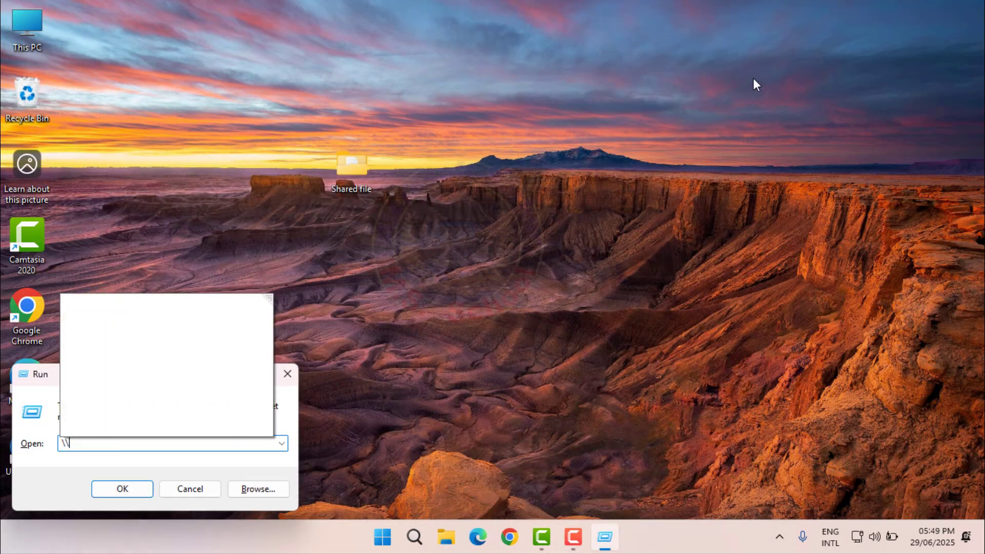
pyautogui.write('itdept')
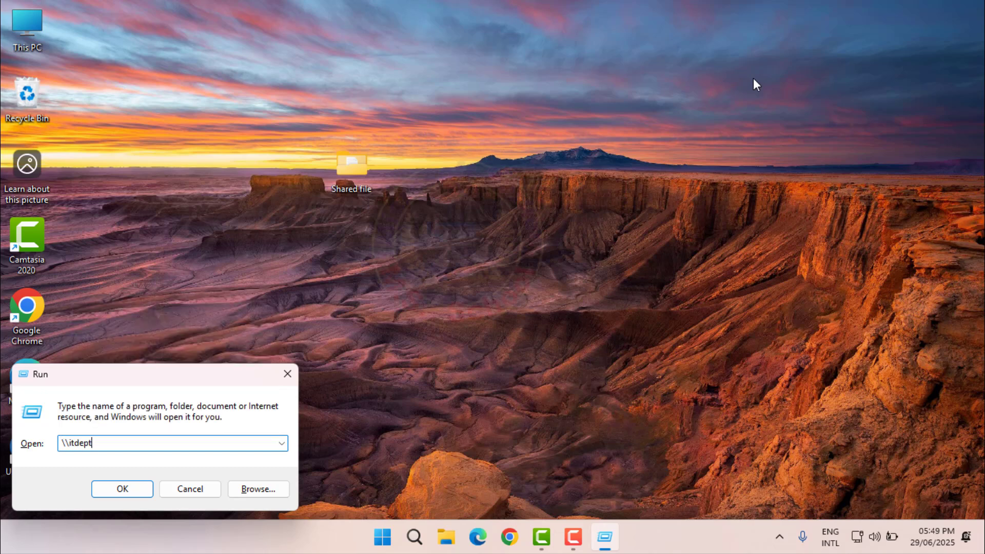
pyautogui.click(136, 491)
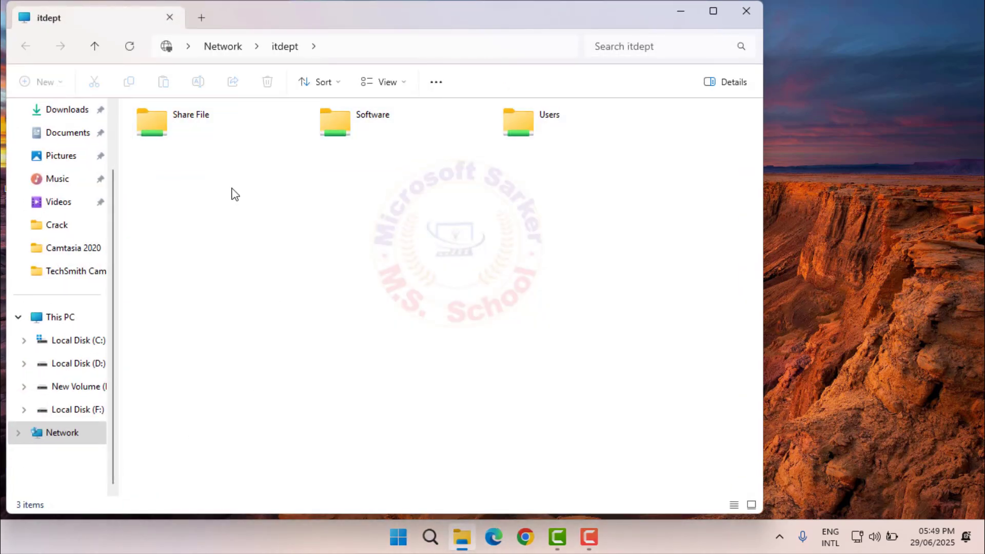
pyautogui.click(747, 12)
# Open Name.txt from the desktop Shared file folder in Notepad and select its title line.
pyautogui.doubleClick(356, 174)
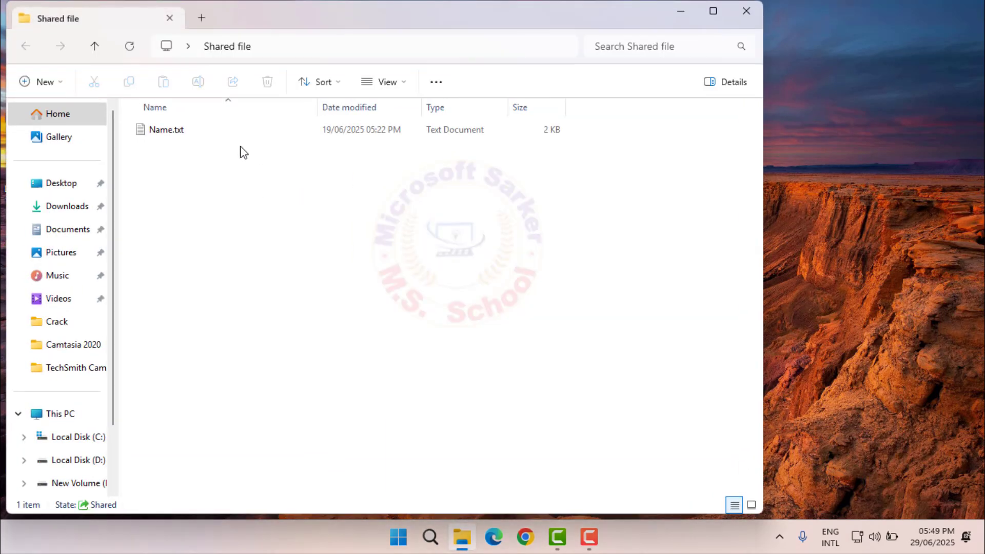
pyautogui.click(199, 133)
pyautogui.press('Return')
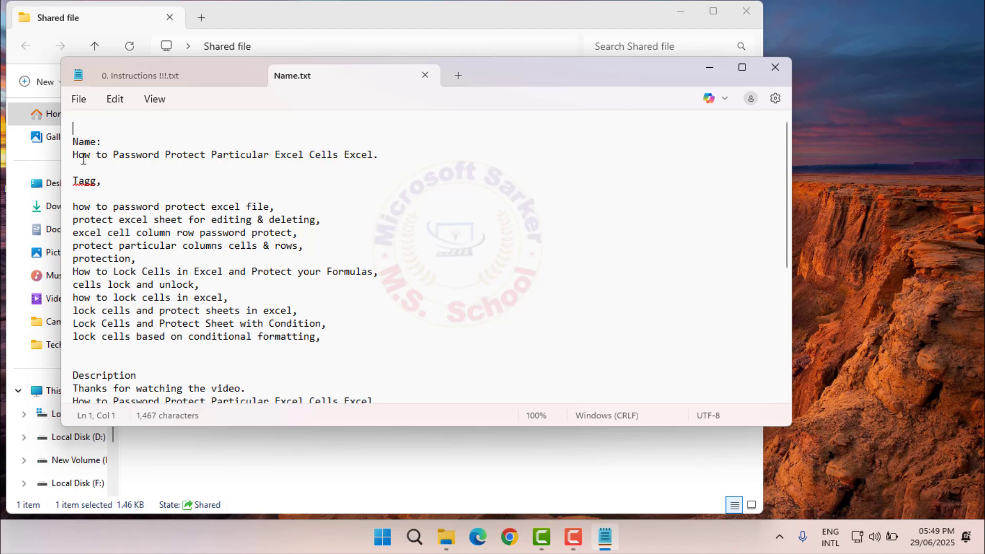
pyautogui.moveTo(75, 157); pyautogui.dragTo(346, 190)
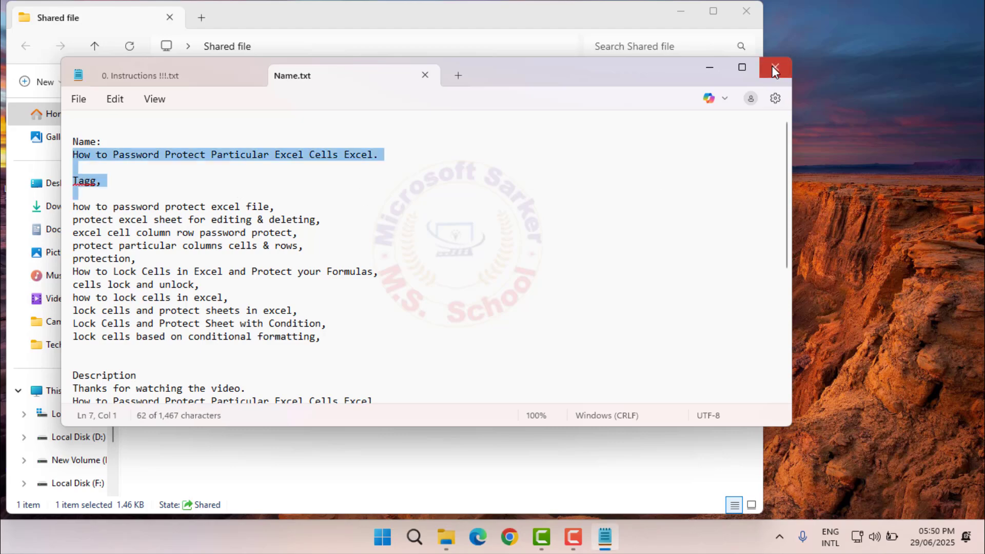